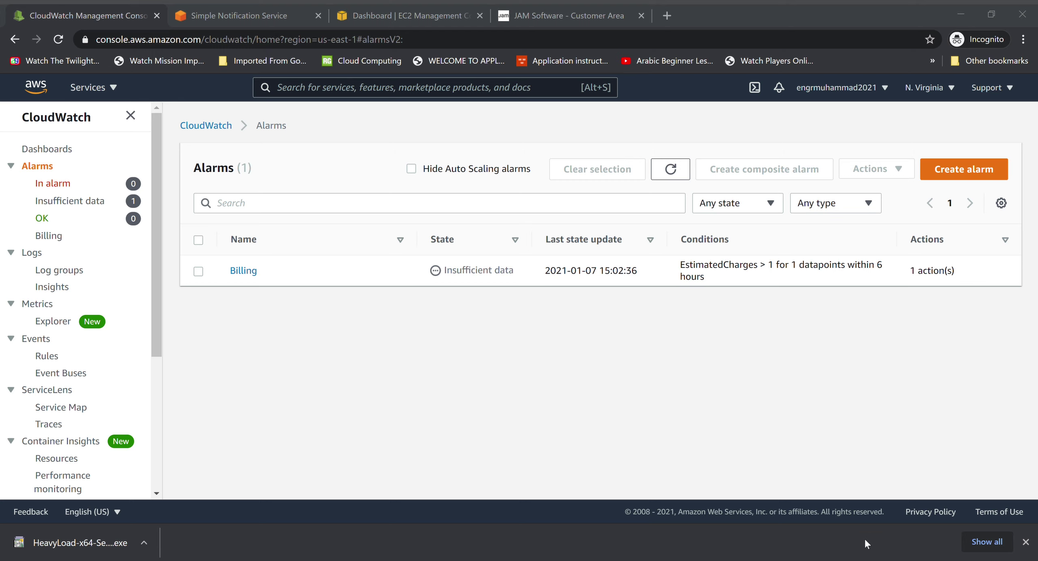
Open the list of running instances in the EC2 console and turn off the New EC2 Experience
{"action": "left_click", "coordinate": [585, 330]}
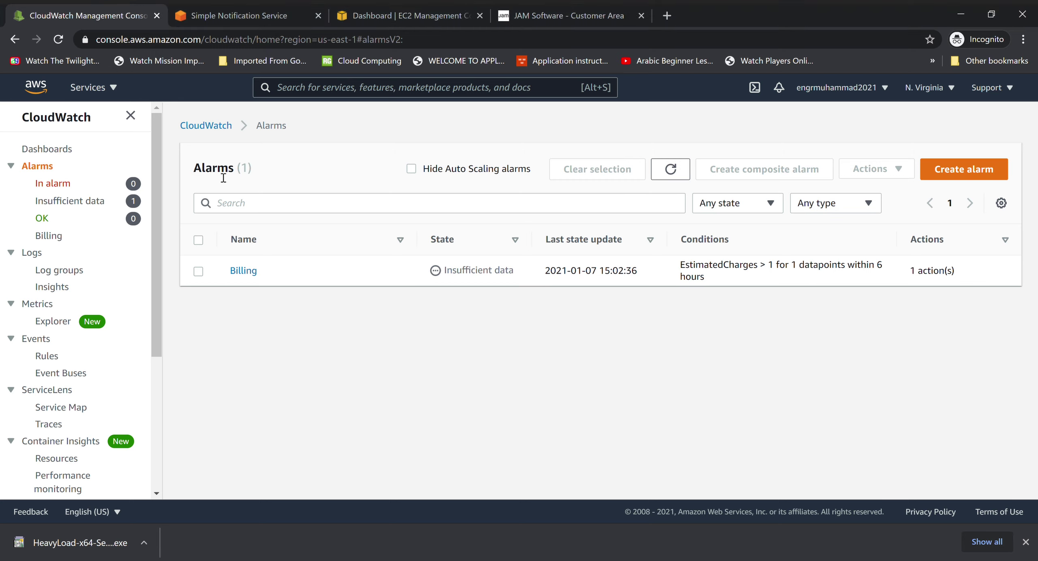
{"action": "left_click", "coordinate": [406, 16]}
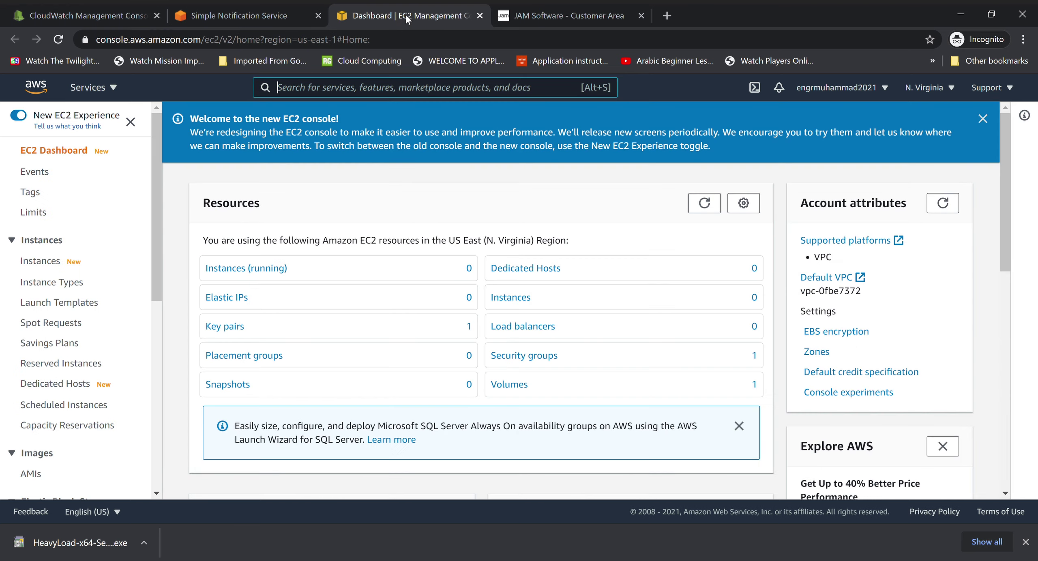
{"action": "left_click", "coordinate": [238, 271]}
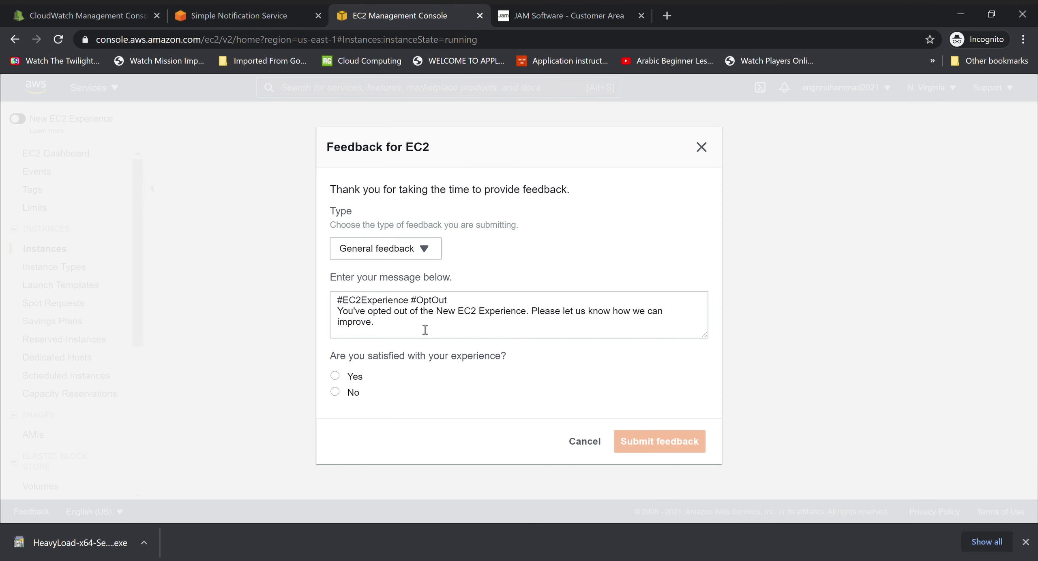
Submit the EC2 opt-out feedback with "ADADA" added and satisfaction set to Yes, and dismiss the console notification
{"action": "left_click", "coordinate": [425, 329]}
{"action": "type", "text": "ADADA"}
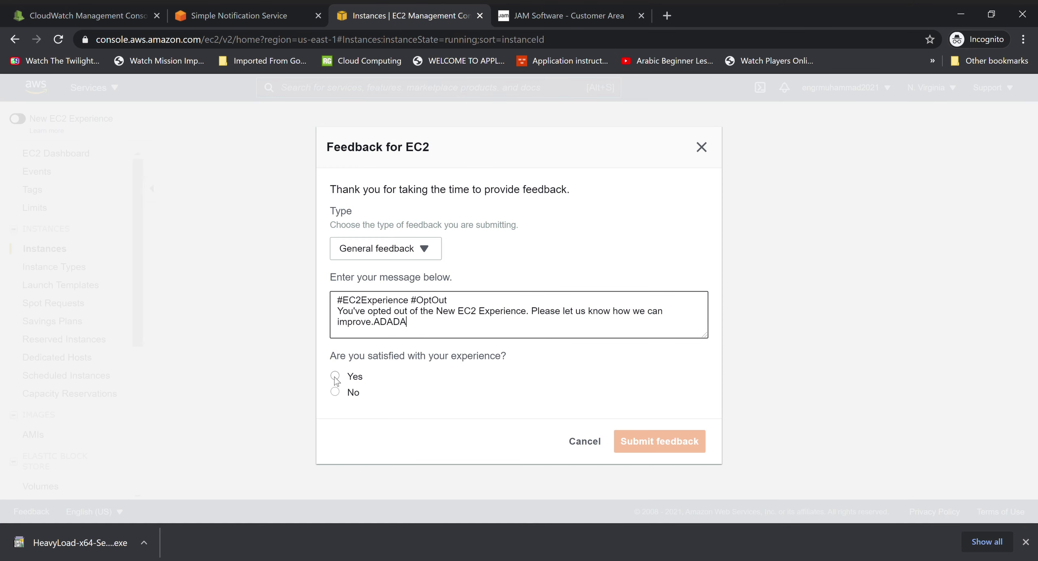
{"action": "key", "text": "Tab"}
{"action": "key", "text": "space"}
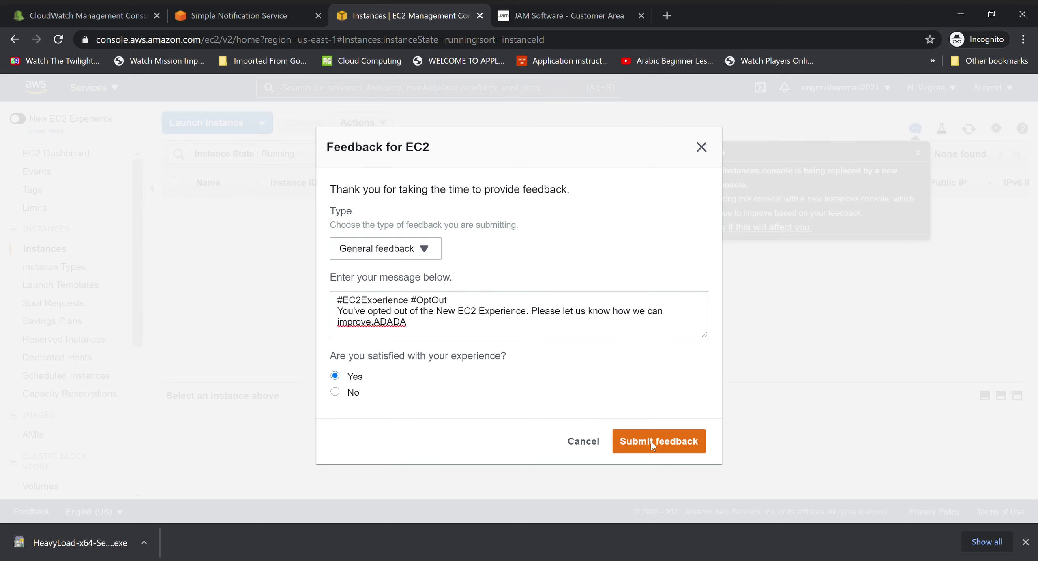
{"action": "left_click", "coordinate": [651, 442]}
{"action": "left_click", "coordinate": [701, 352]}
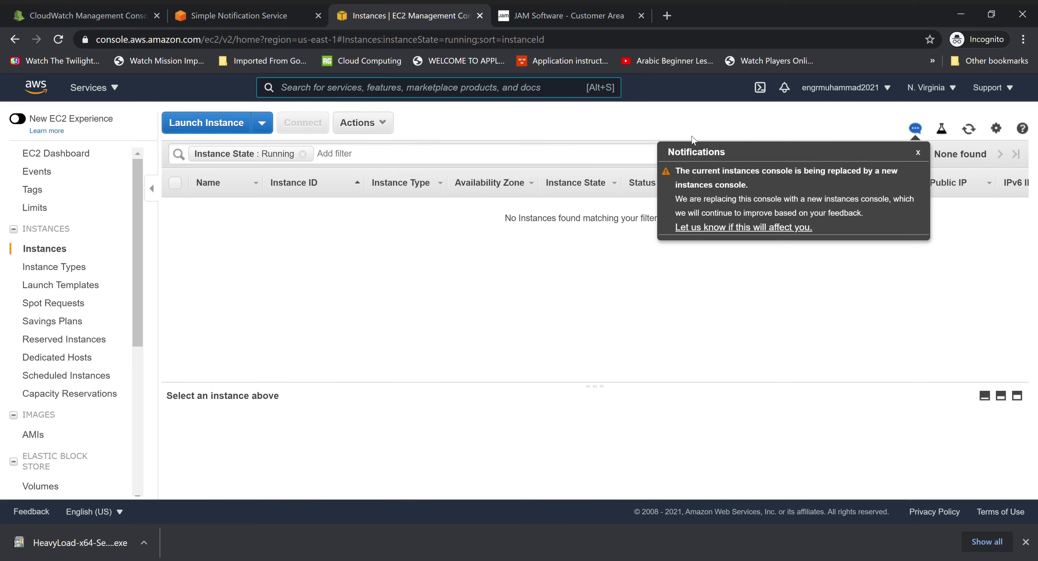
{"action": "left_click", "coordinate": [919, 158]}
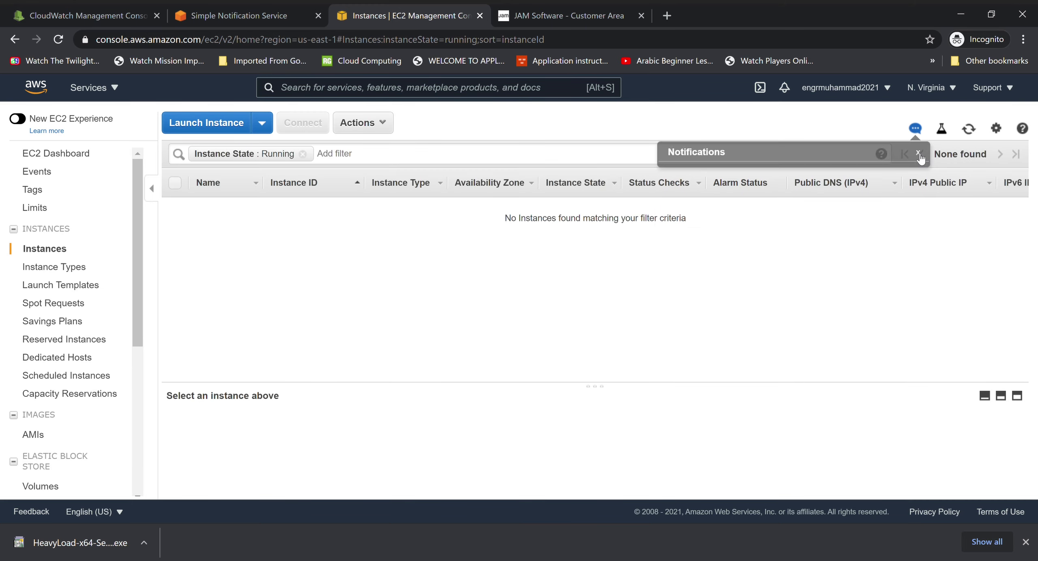
Start launching an instance, search the AMIs for "WINDOWS", and select Microsoft Windows Server 2019 Base
{"action": "left_click", "coordinate": [214, 130]}
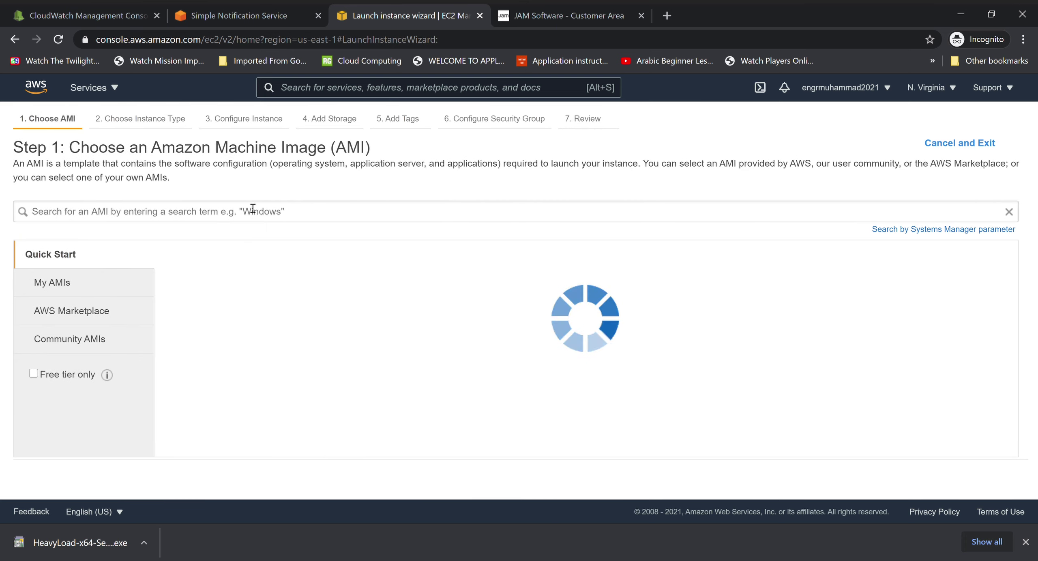
{"action": "left_click", "coordinate": [262, 219]}
{"action": "type", "text": "WINDOW"}
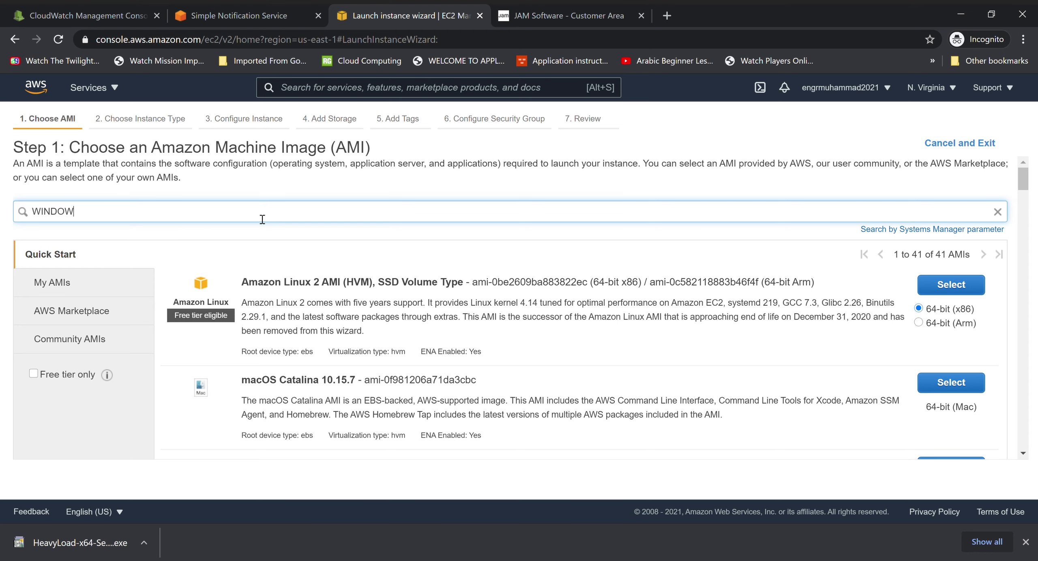
{"action": "type", "text": "S"}
{"action": "key", "text": "Return"}
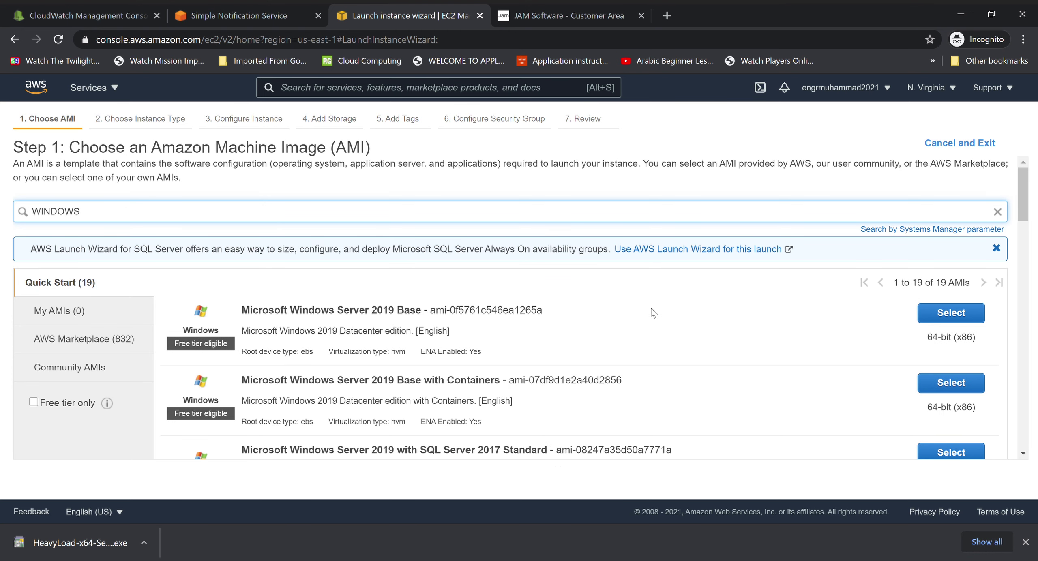
{"action": "left_click", "coordinate": [929, 315]}
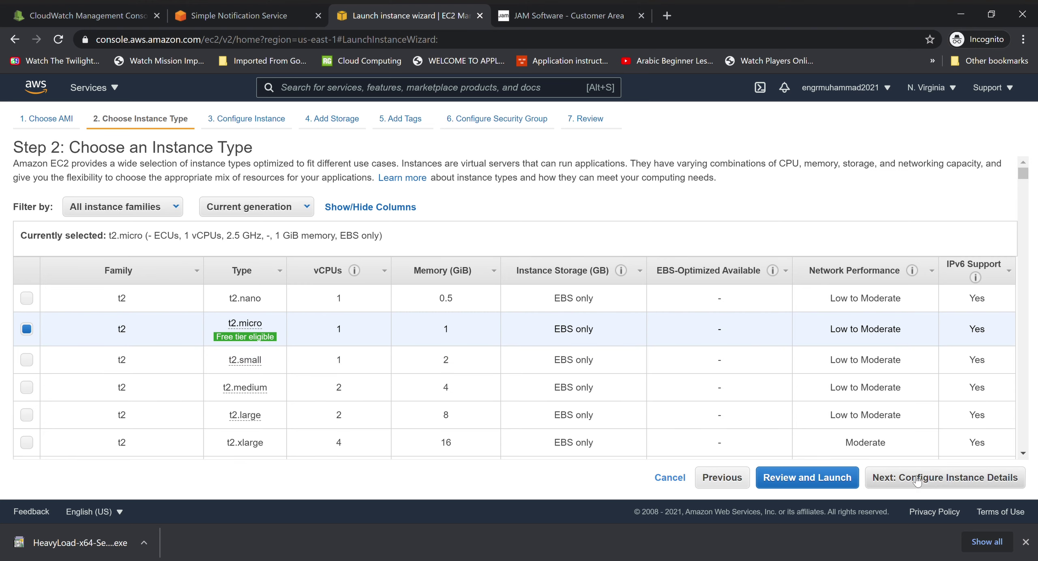
Accept the t2.micro type and configure the instance details with the default VPC, no subnet preference, and accidental termination protection enabled
{"action": "left_click", "coordinate": [937, 482]}
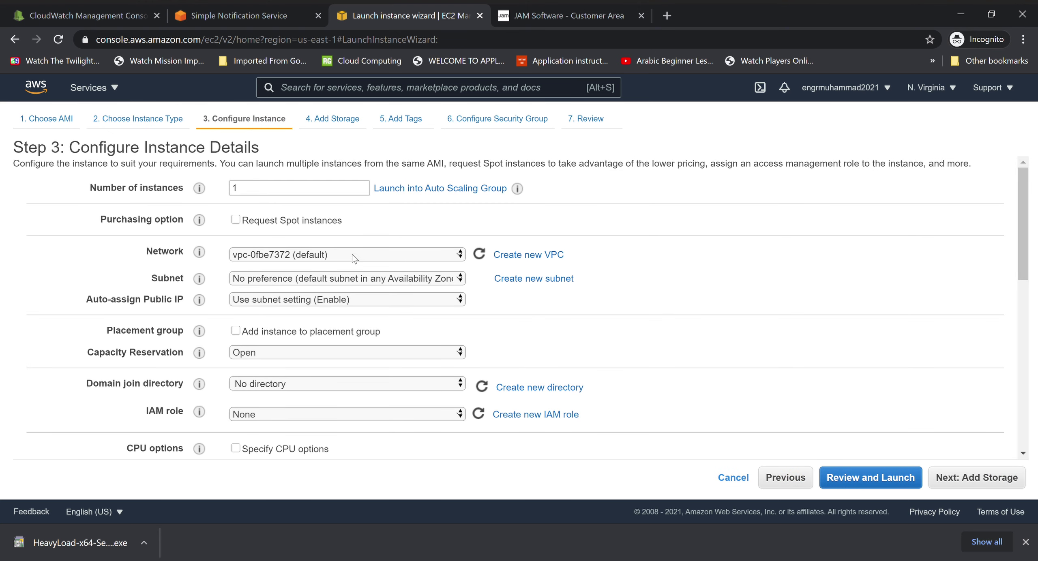
{"action": "left_click", "coordinate": [396, 255]}
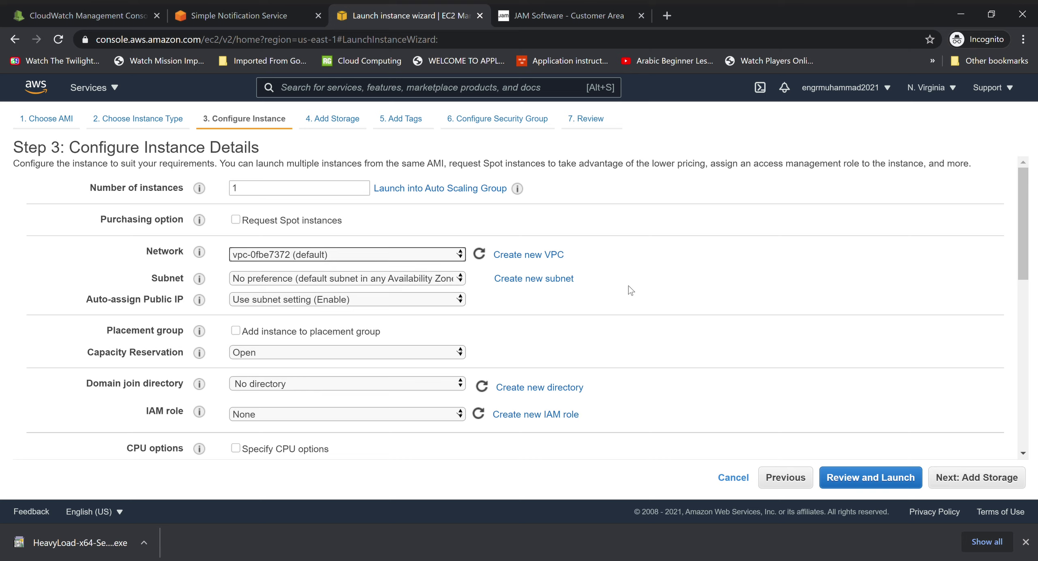
{"action": "left_click", "coordinate": [389, 281]}
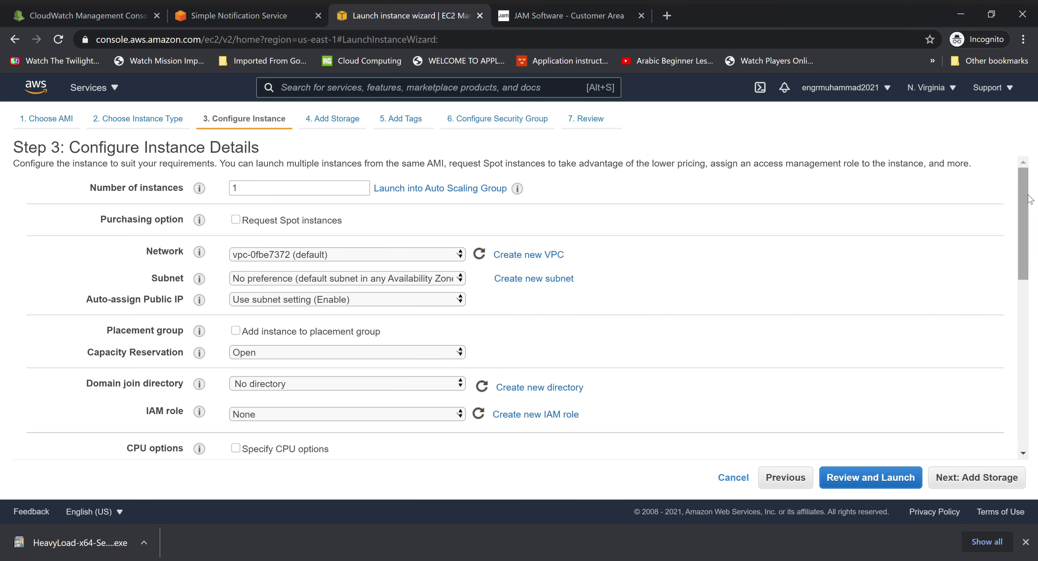
{"action": "left_click_drag", "start_coordinate": [1031, 203], "coordinate": [1030, 300]}
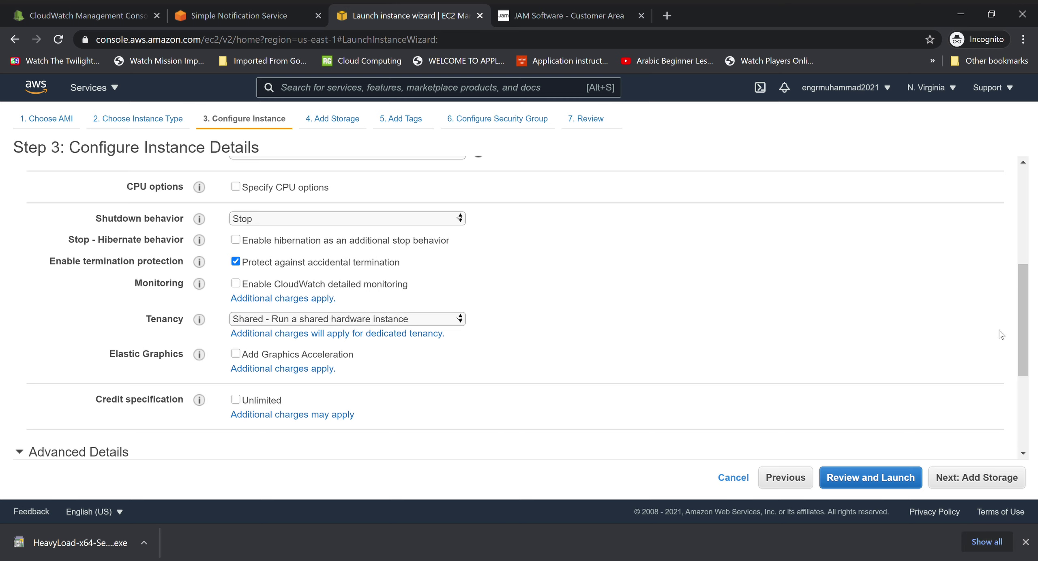
{"action": "left_click_drag", "start_coordinate": [1027, 328], "coordinate": [1020, 426]}
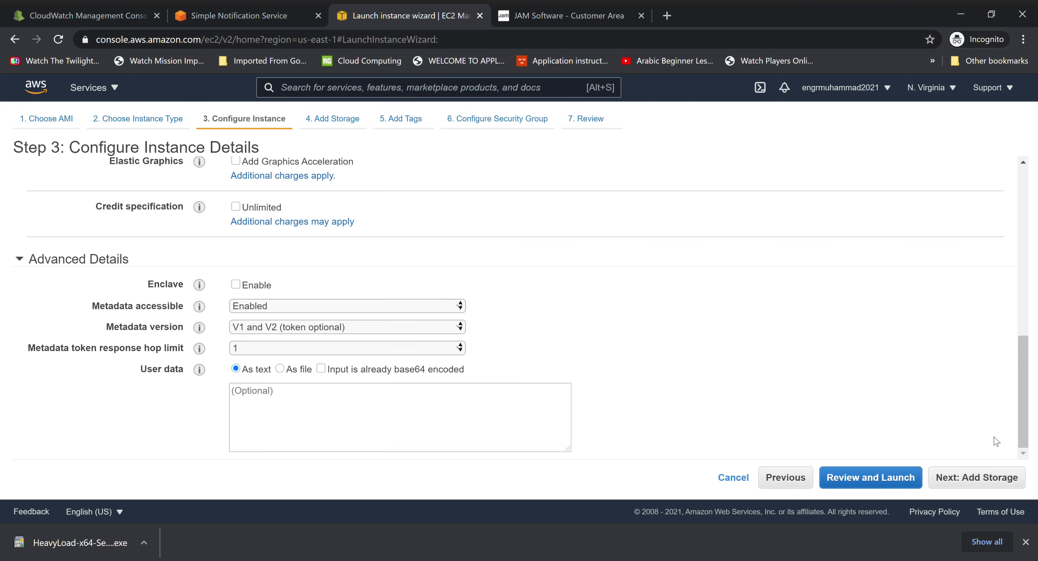
Keep the 30 GiB General Purpose SSD root volume, add no tags, and proceed to the security group configuration
{"action": "left_click", "coordinate": [977, 478]}
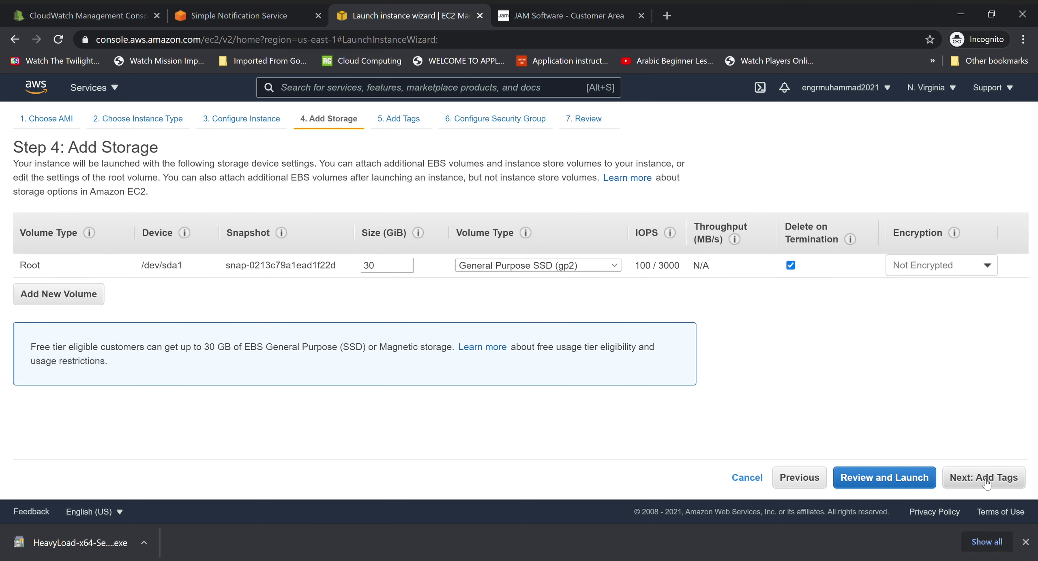
{"action": "left_click", "coordinate": [974, 478]}
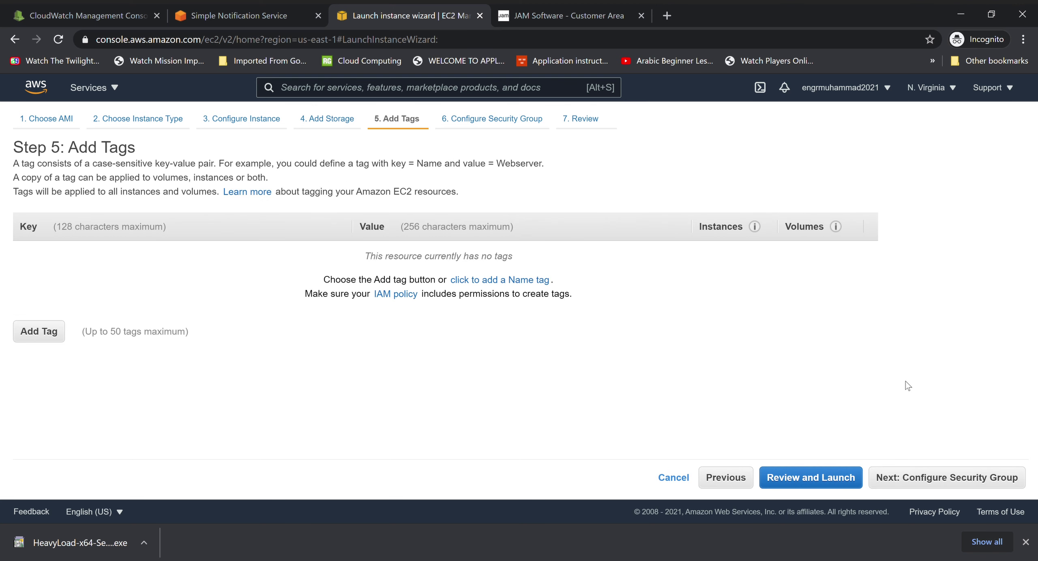
{"action": "left_click", "coordinate": [976, 483]}
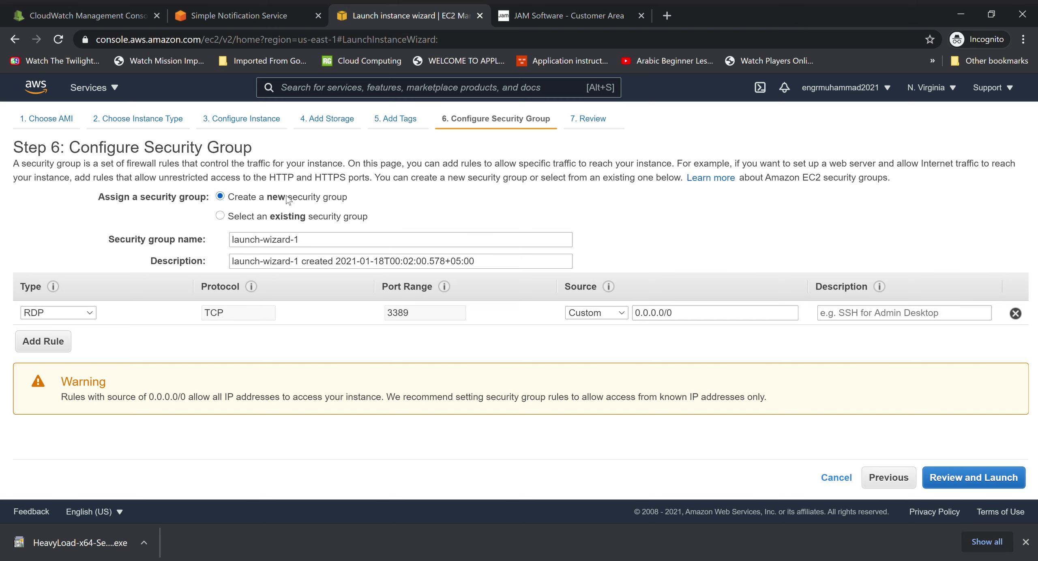
Set up a new security group named "Ali-SG-EC" with the description "For lab"
{"action": "left_click", "coordinate": [288, 218]}
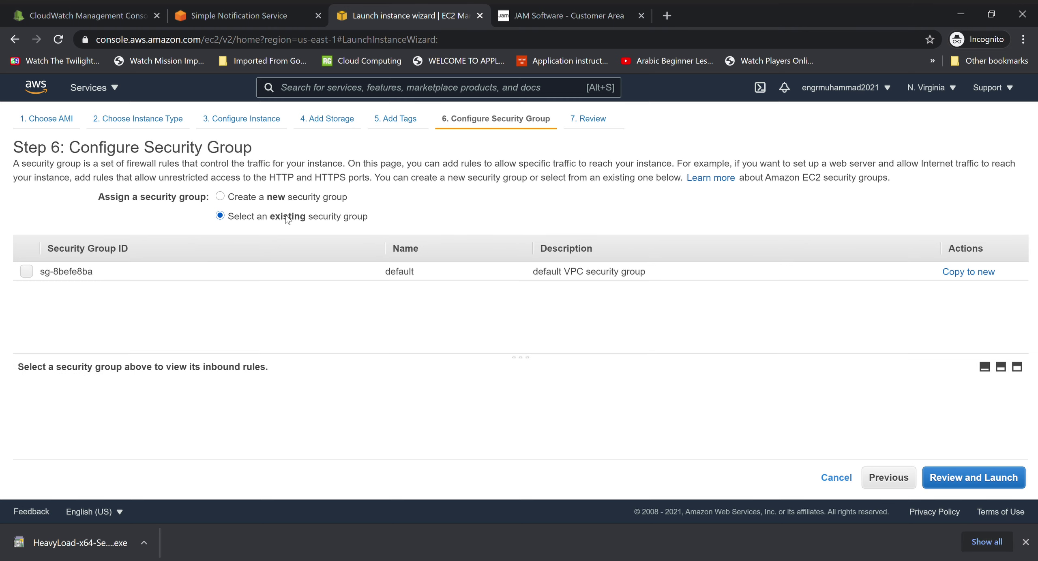
{"action": "left_click", "coordinate": [287, 198]}
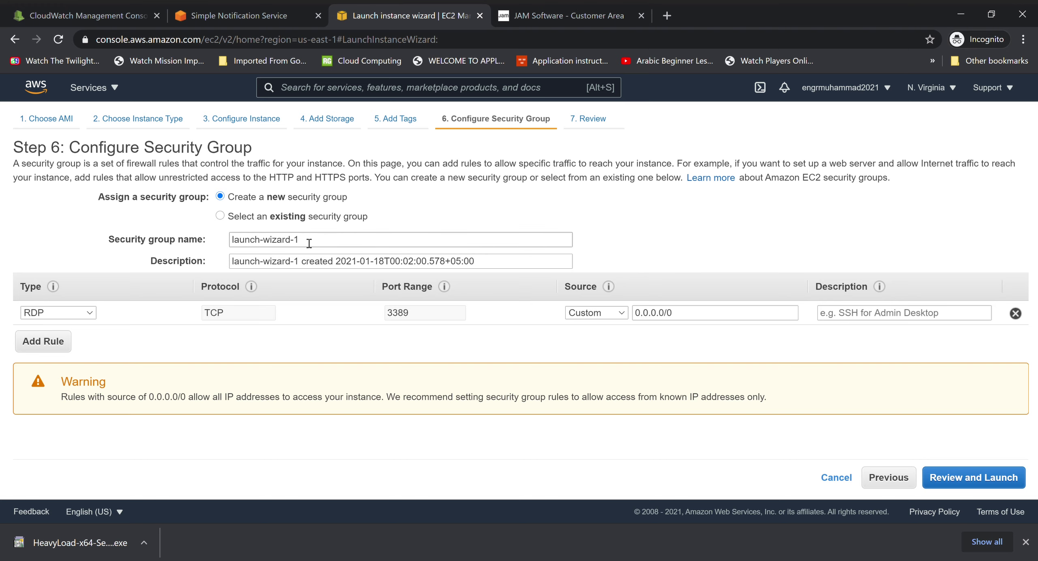
{"action": "left_click_drag", "start_coordinate": [308, 240], "coordinate": [192, 243]}
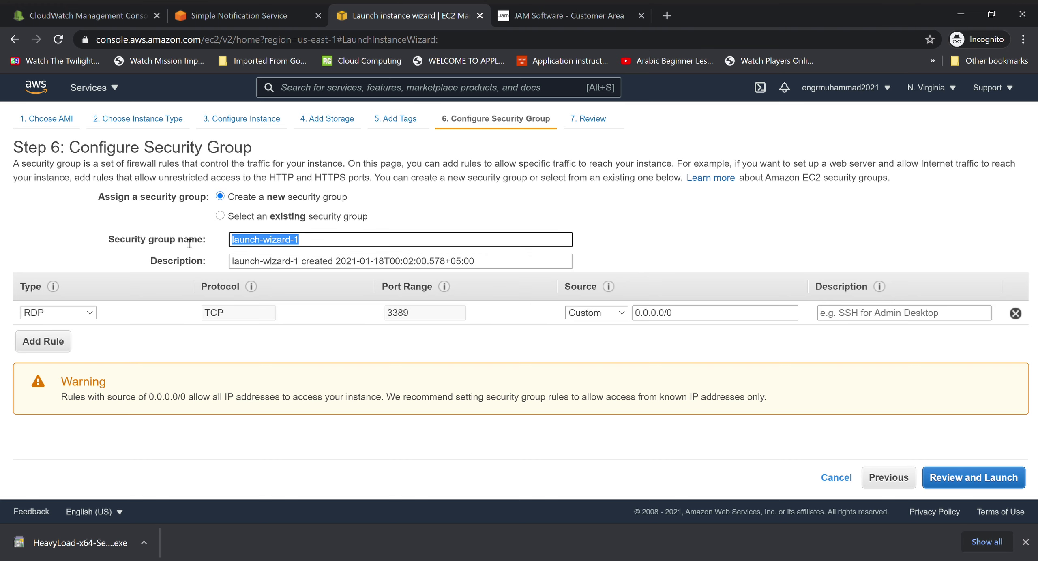
{"action": "type", "text": "aLI"}
{"action": "key", "text": "BackSpace"}
{"action": "key", "text": "BackSpace"}
{"action": "key", "text": "BackSpace"}
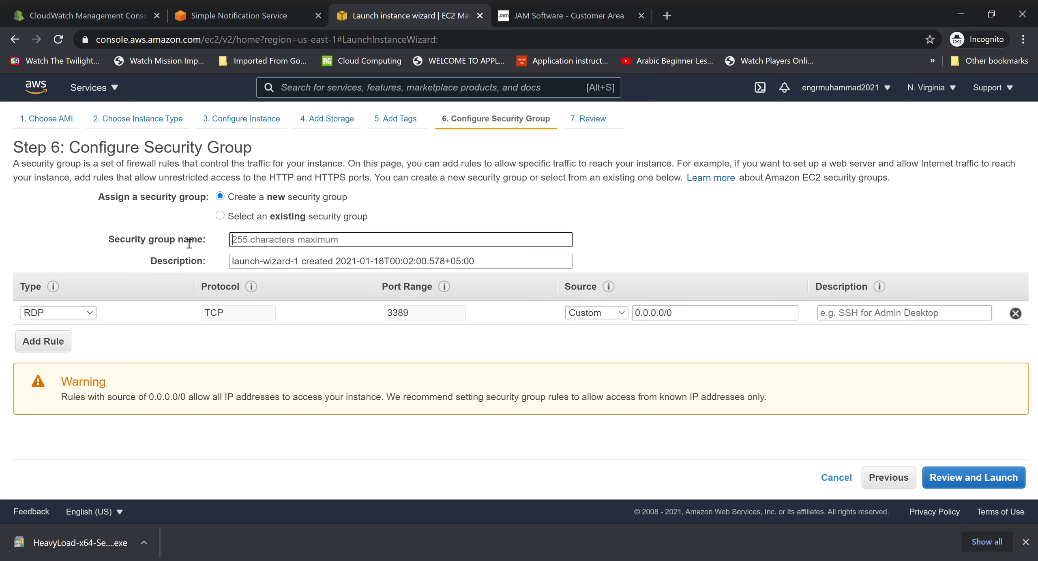
{"action": "type", "text": "Ali-SG-EC"}
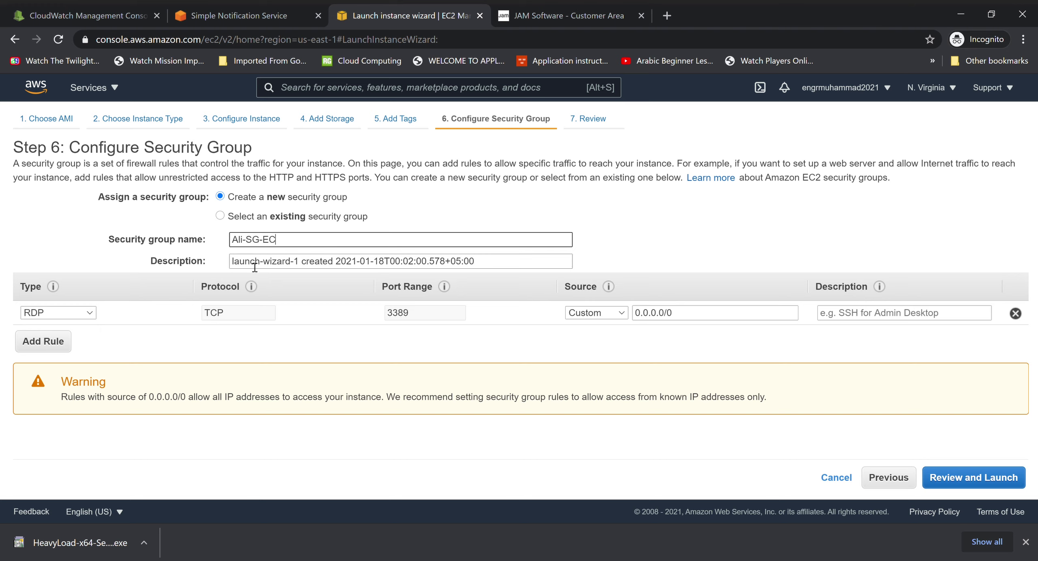
{"action": "left_click_drag", "start_coordinate": [487, 268], "coordinate": [219, 268]}
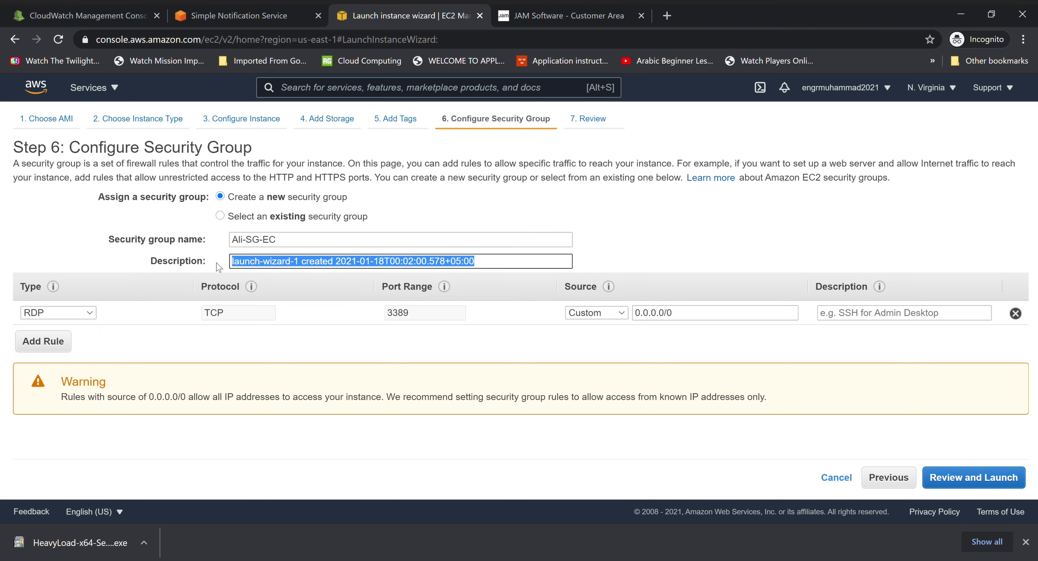
{"action": "type", "text": "For lab"}
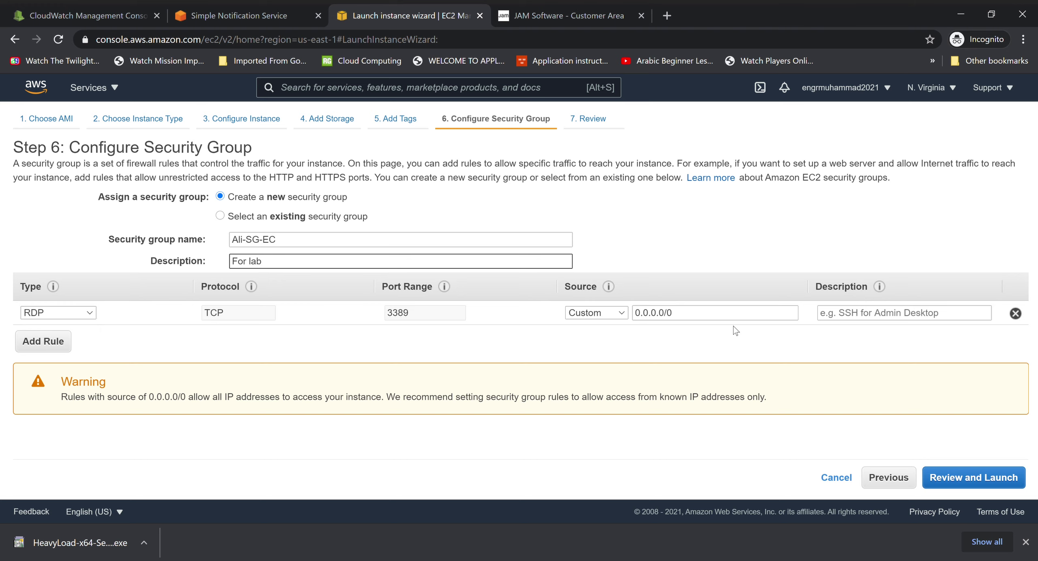
Launch the instance with the existing ali-key1 key pair, acknowledging access to its private key file, and open the new instance's entry
{"action": "left_click", "coordinate": [957, 482]}
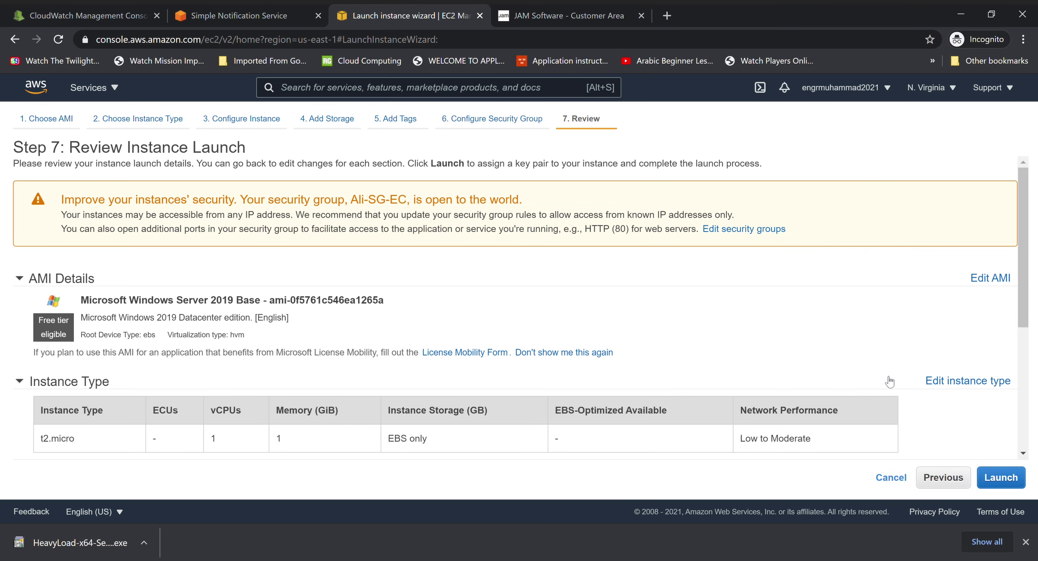
{"action": "left_click", "coordinate": [995, 473]}
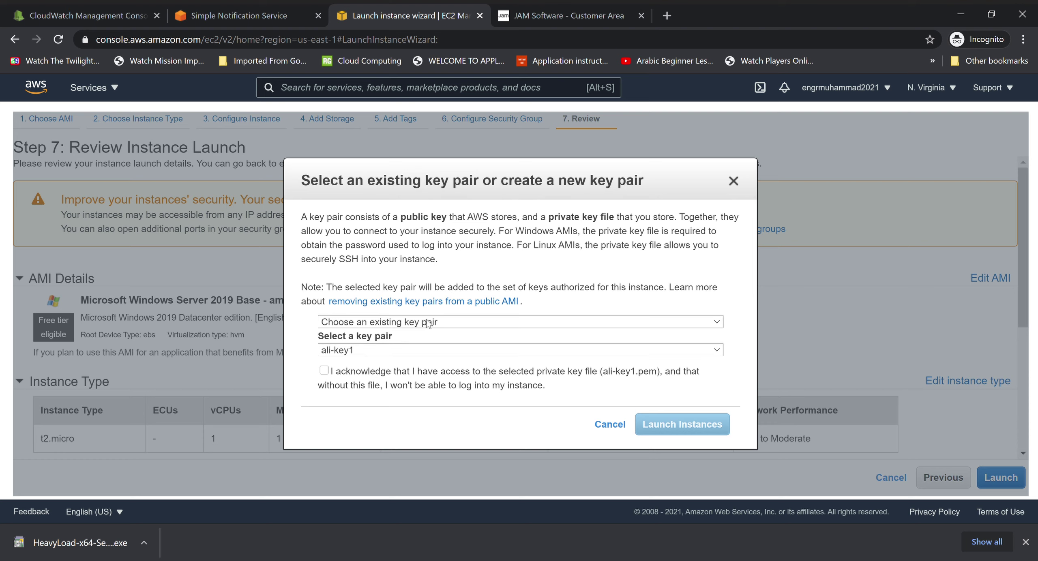
{"action": "left_click", "coordinate": [324, 370]}
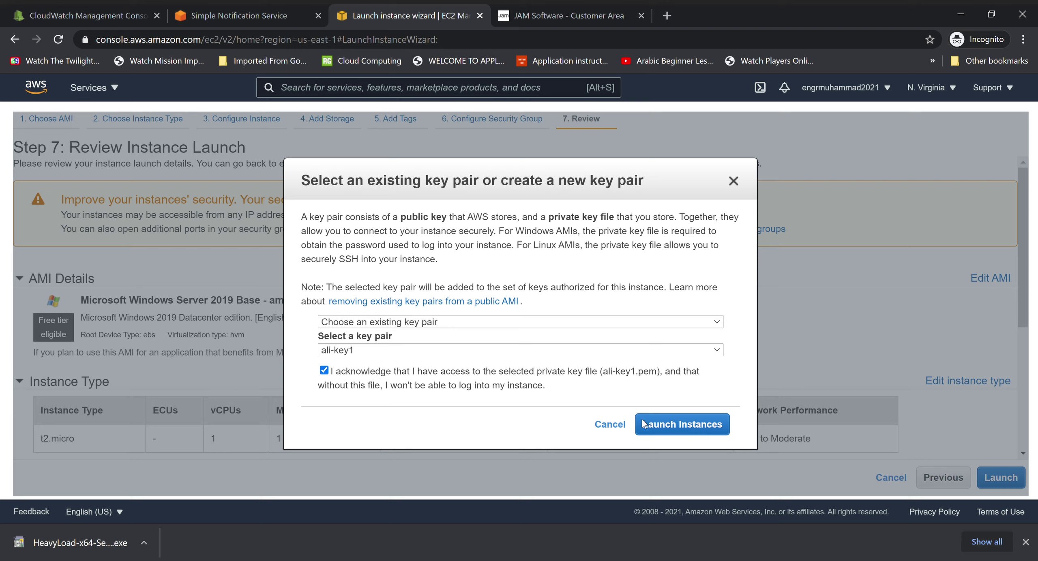
{"action": "left_click", "coordinate": [705, 429]}
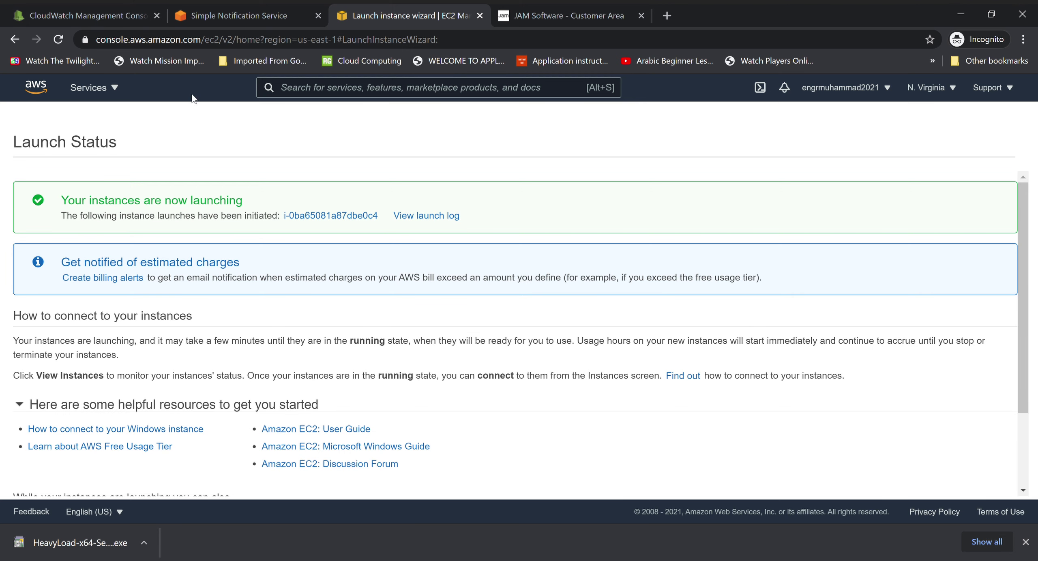
{"action": "left_click", "coordinate": [351, 221]}
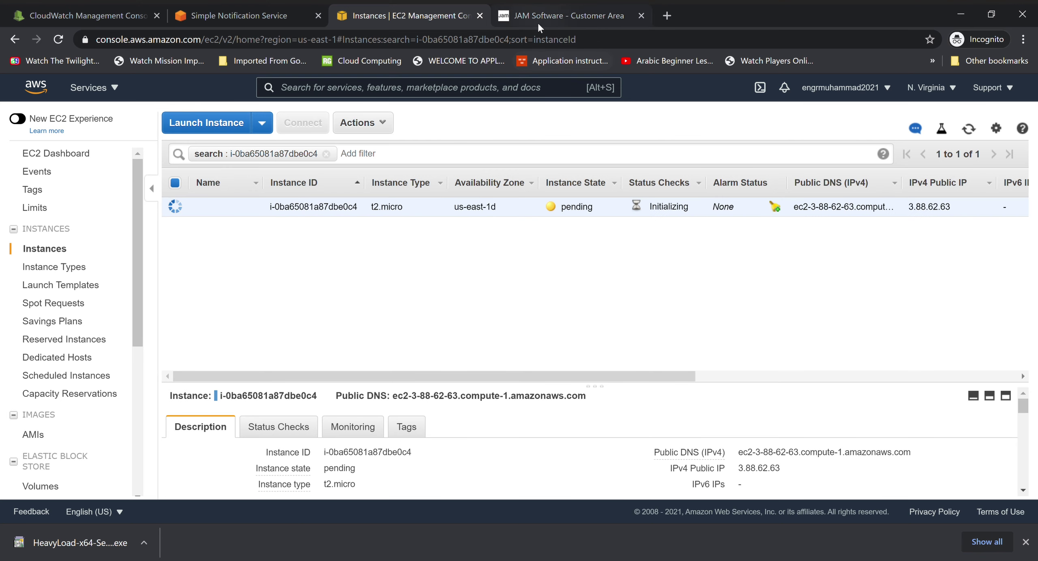
Switch to the JAM Software site, return to the HeavyLoad product page, and open its freeware download page
{"action": "left_click", "coordinate": [557, 17]}
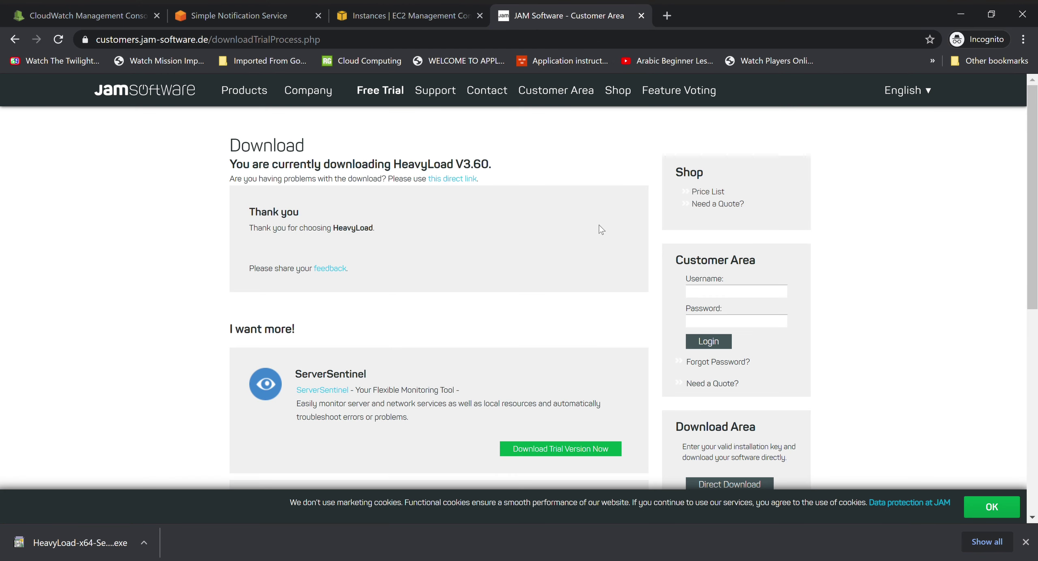
{"action": "left_click", "coordinate": [20, 43]}
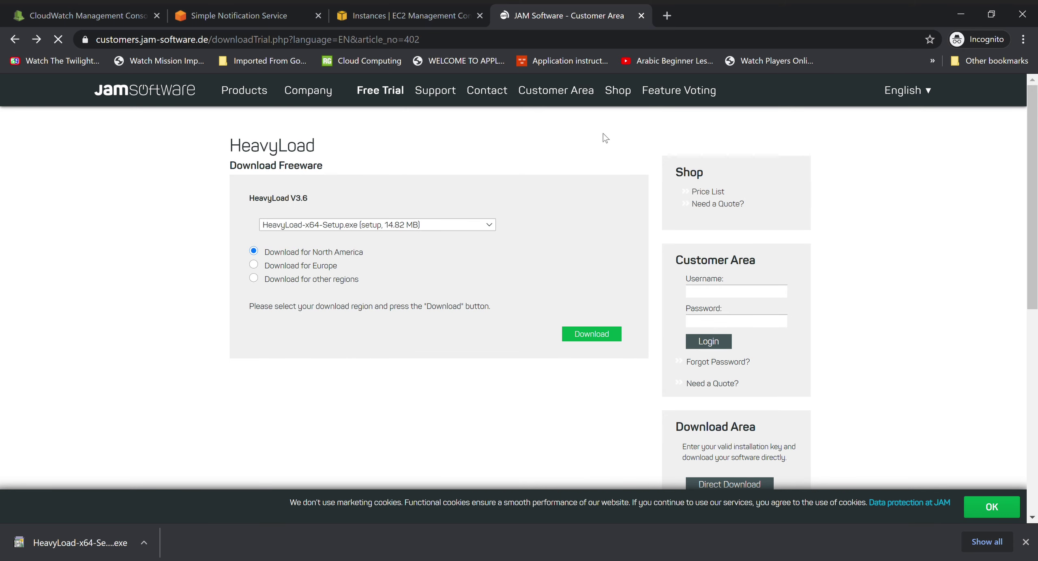
{"action": "left_click", "coordinate": [15, 39]}
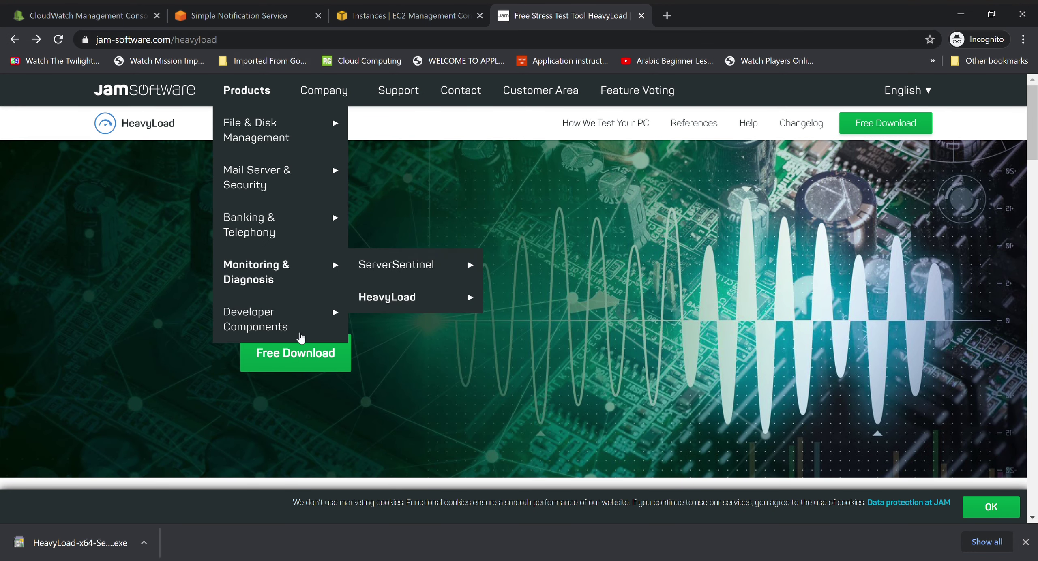
{"action": "left_click", "coordinate": [309, 360]}
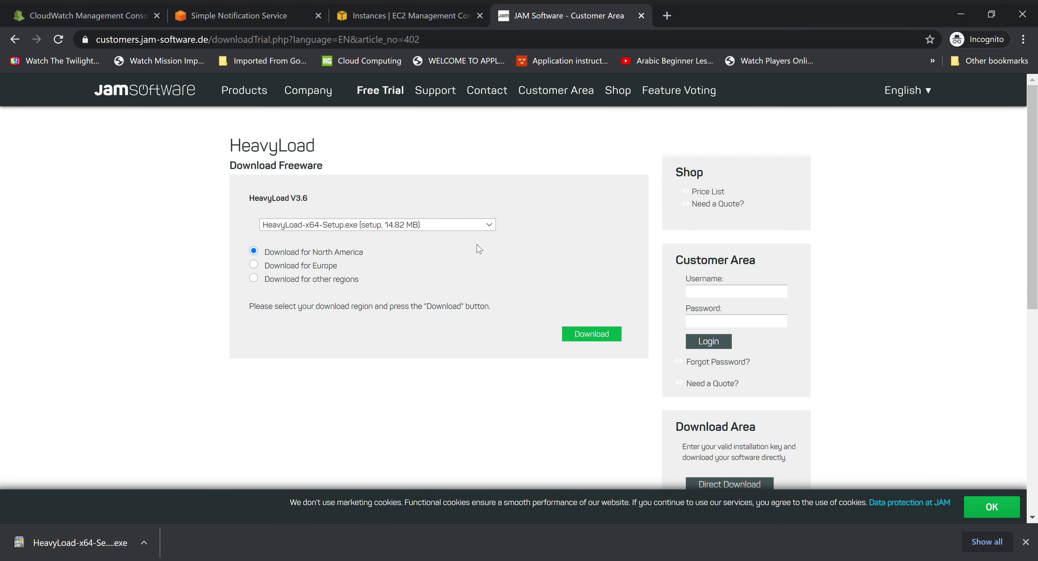
Download the HeavyLoad x64 setup file for North America and return to the EC2 instance list
{"action": "left_click", "coordinate": [601, 341]}
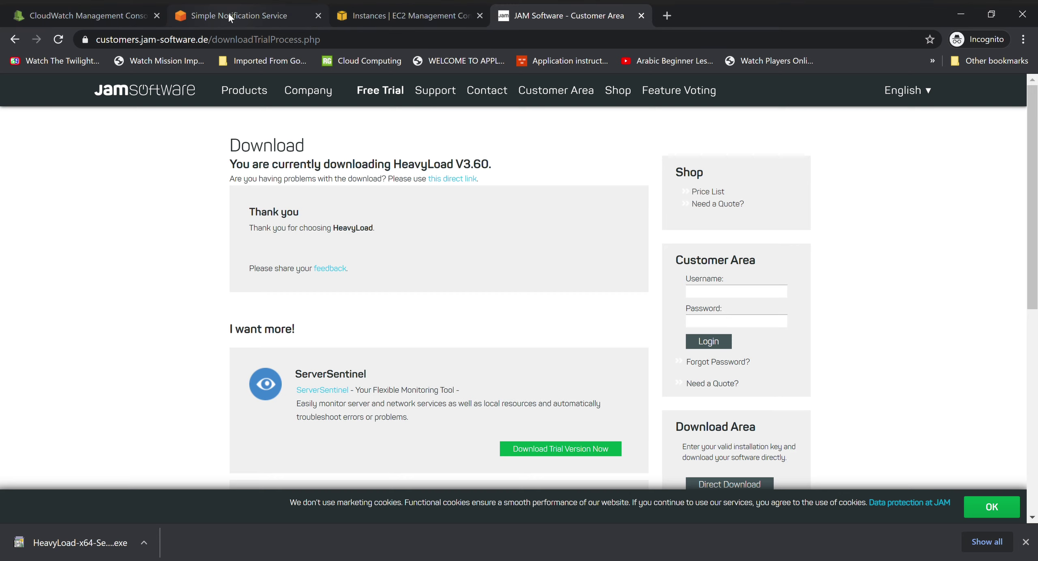
{"action": "left_click", "coordinate": [382, 16]}
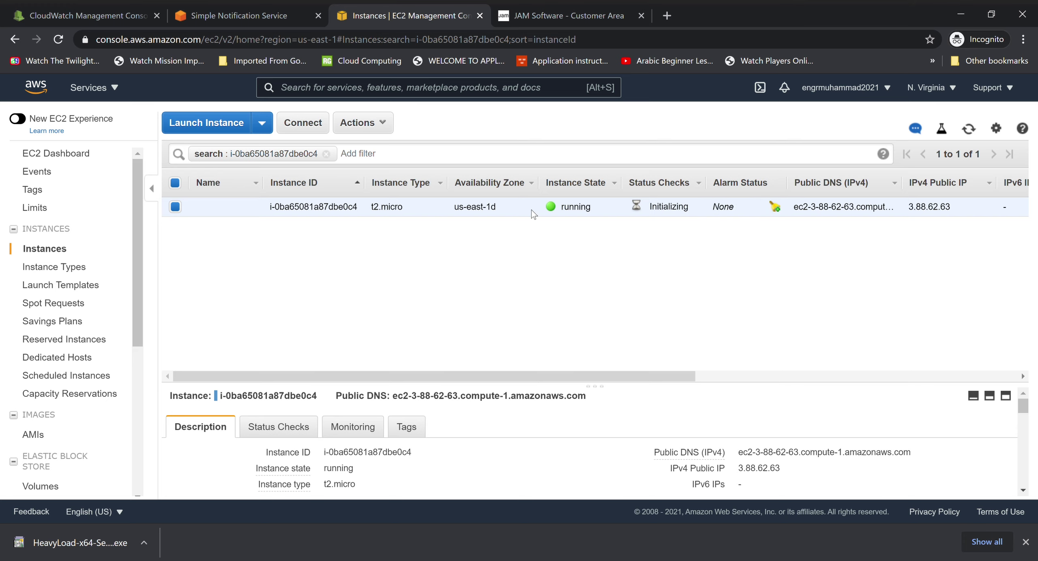
Switch to CloudWatch and view the alarms with insufficient data and those in alarm
{"action": "left_click", "coordinate": [97, 17]}
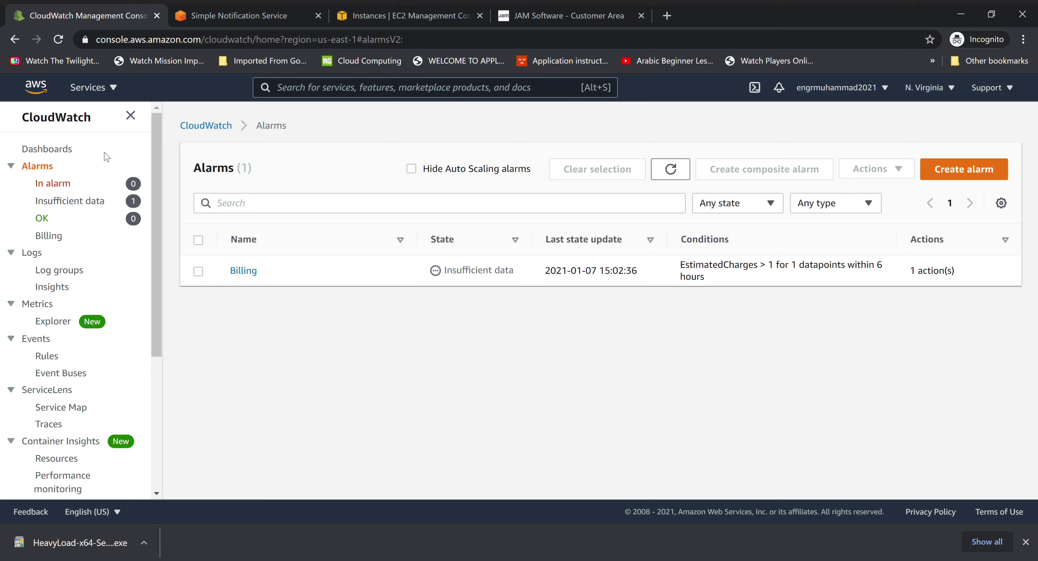
{"action": "left_click", "coordinate": [70, 205]}
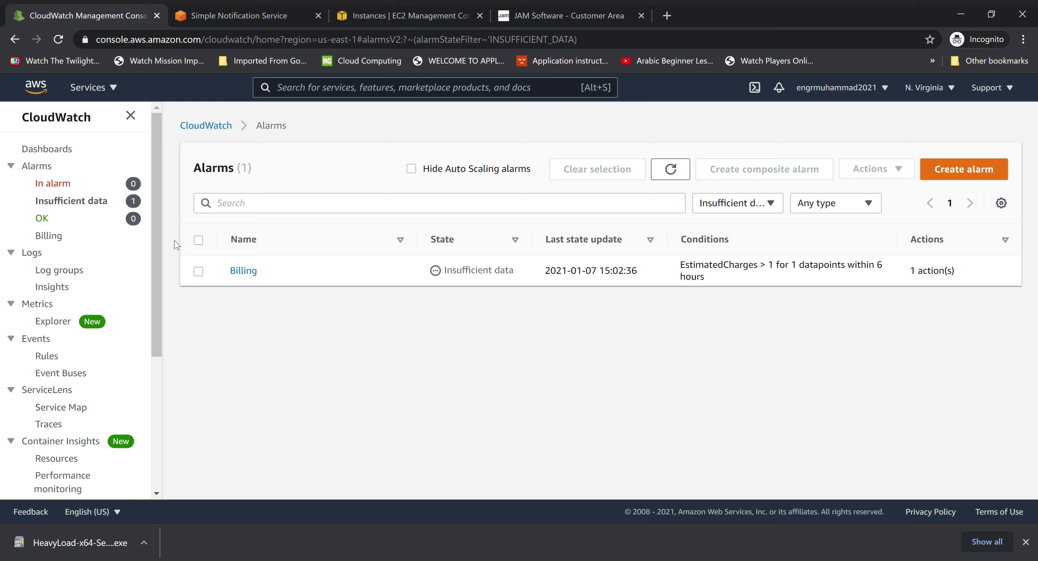
{"action": "left_click", "coordinate": [52, 187]}
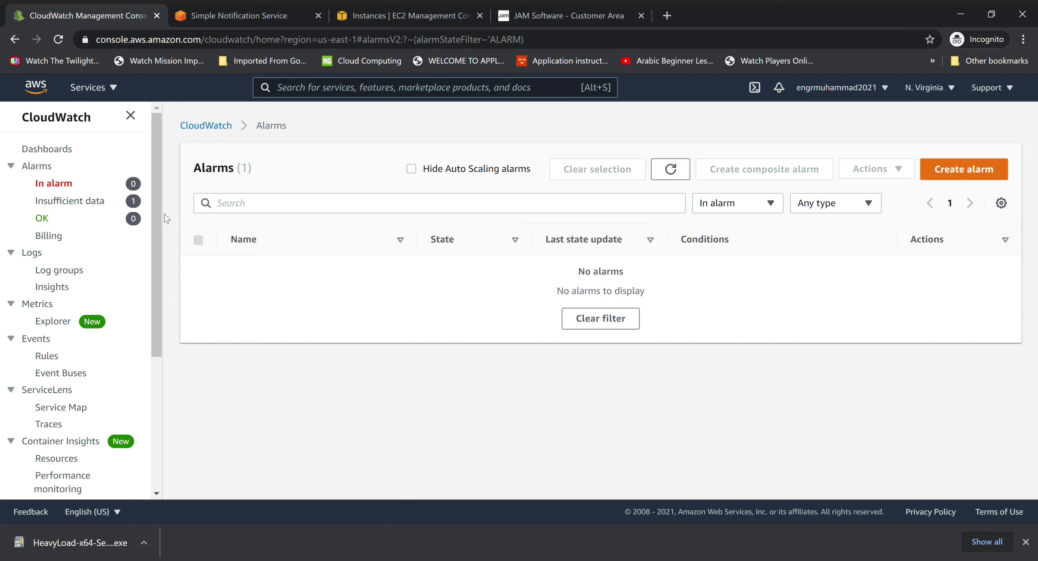
Start creating a CloudWatch alarm and open the EC2 Per-Instance Metrics in an enlarged metric list
{"action": "left_click", "coordinate": [956, 170]}
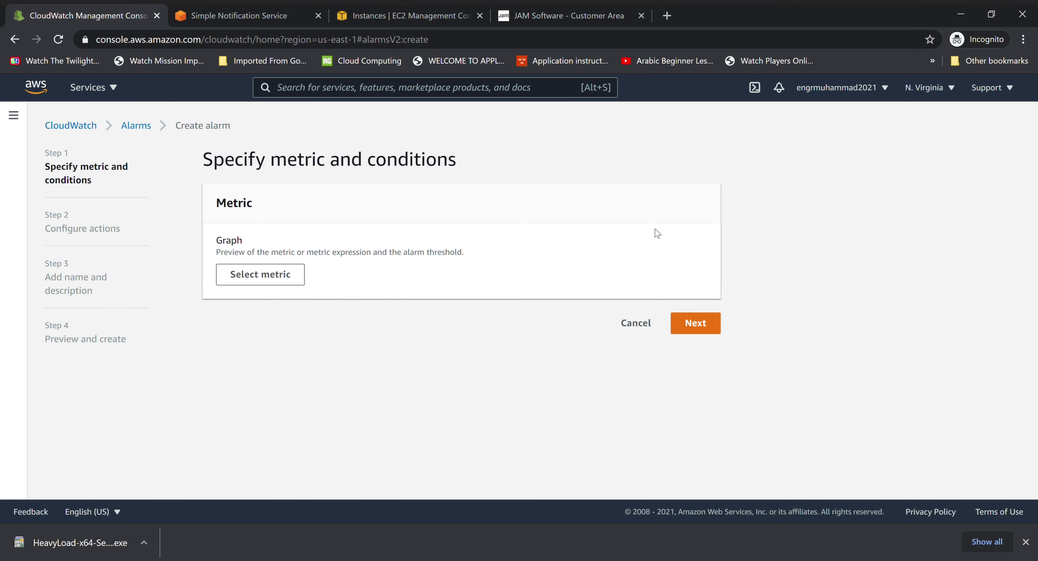
{"action": "left_click", "coordinate": [271, 283]}
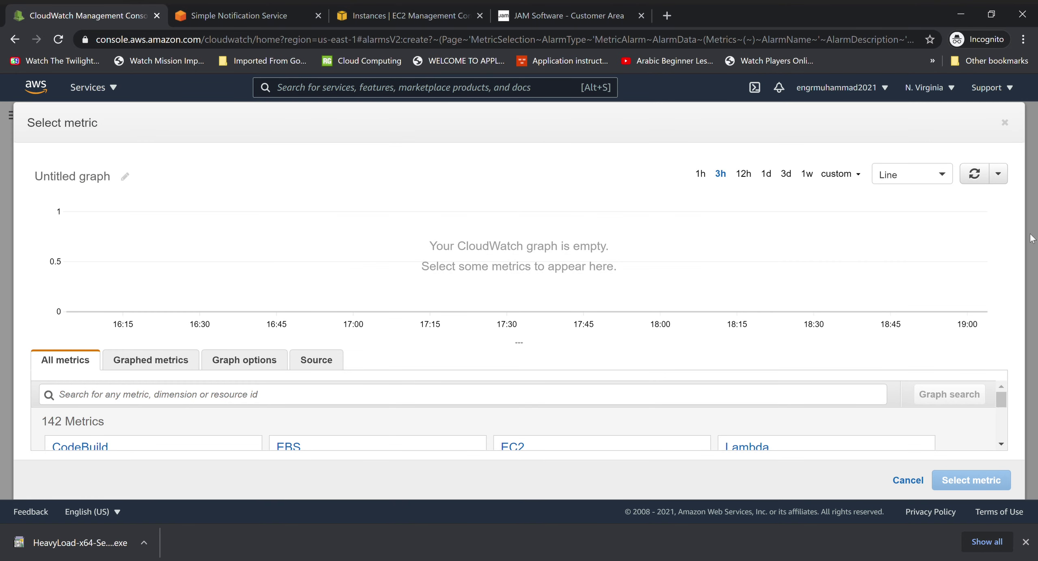
{"action": "left_click_drag", "start_coordinate": [521, 343], "coordinate": [512, 275]}
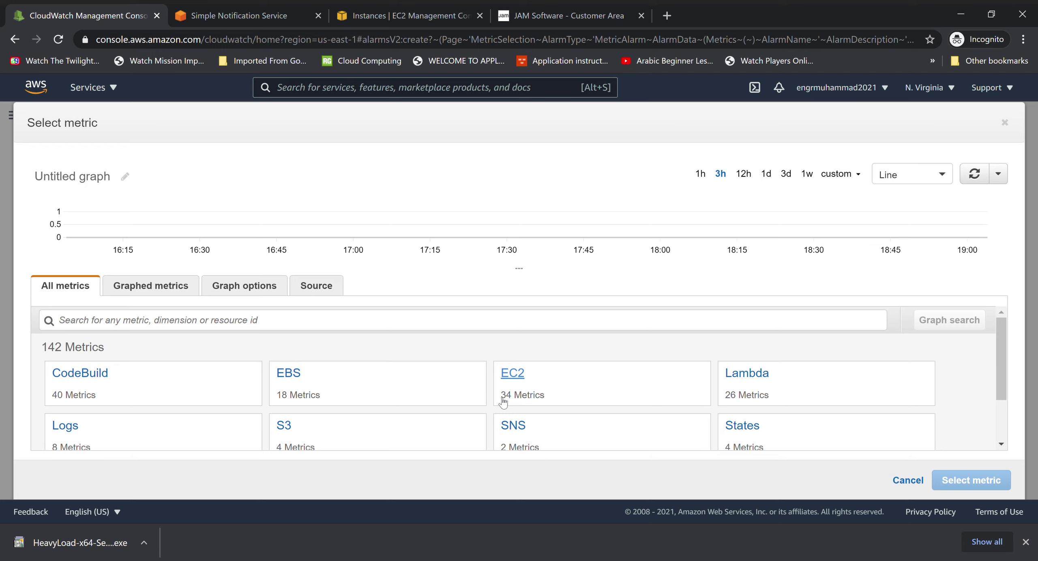
{"action": "left_click", "coordinate": [513, 373]}
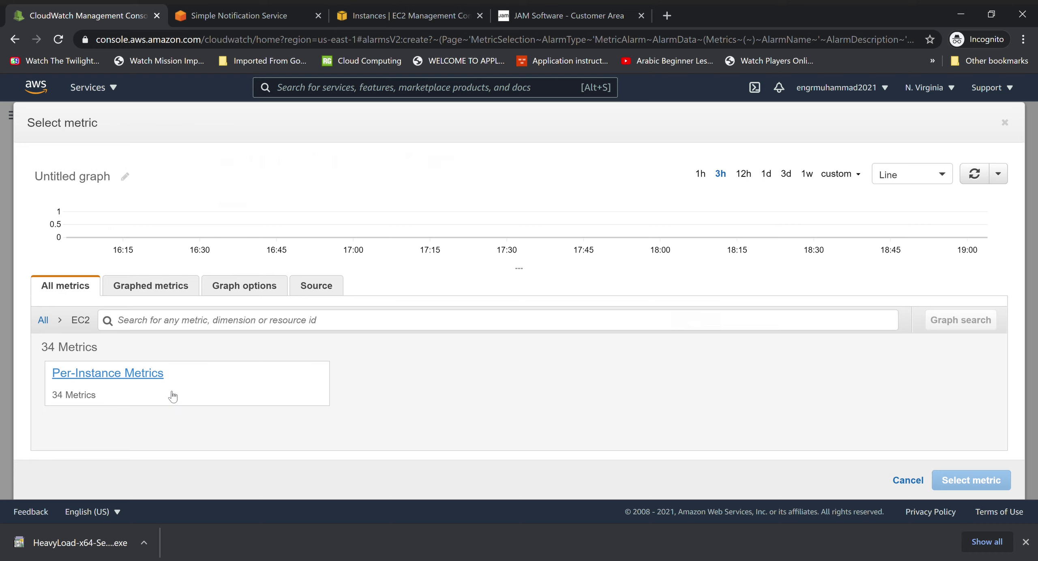
{"action": "left_click", "coordinate": [145, 376]}
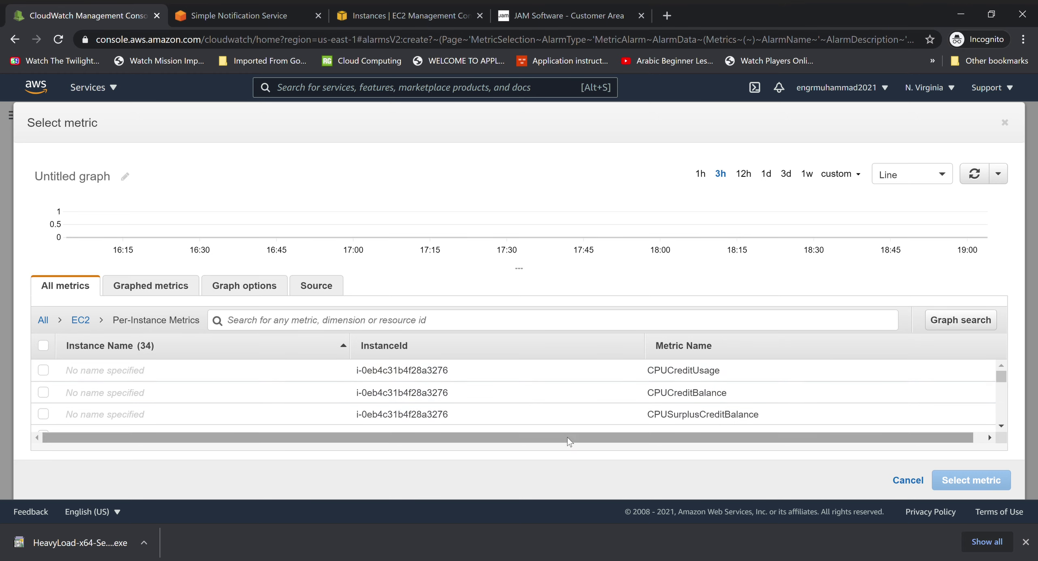
Copy the new instance's ID from the EC2 list and try to filter the per-instance metrics by it
{"action": "left_click", "coordinate": [448, 322]}
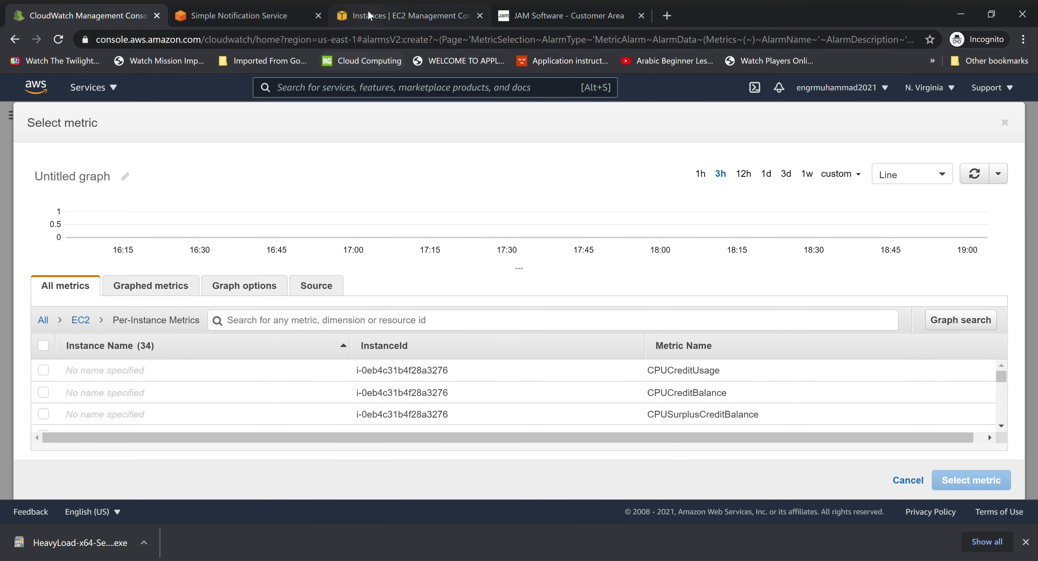
{"action": "left_click", "coordinate": [371, 15]}
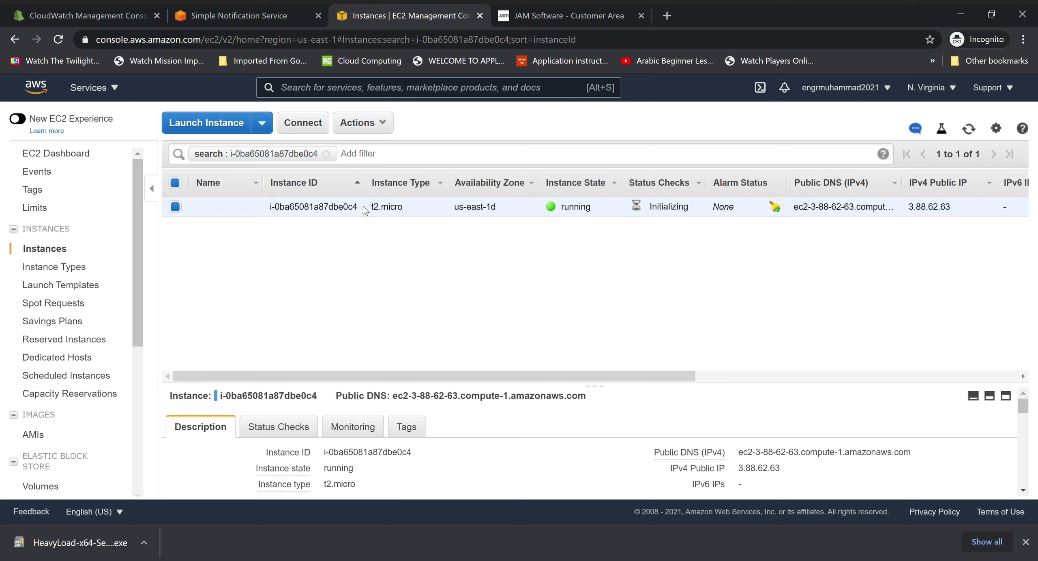
{"action": "left_click_drag", "start_coordinate": [362, 212], "coordinate": [269, 211]}
{"action": "key", "text": "ctrl+c"}
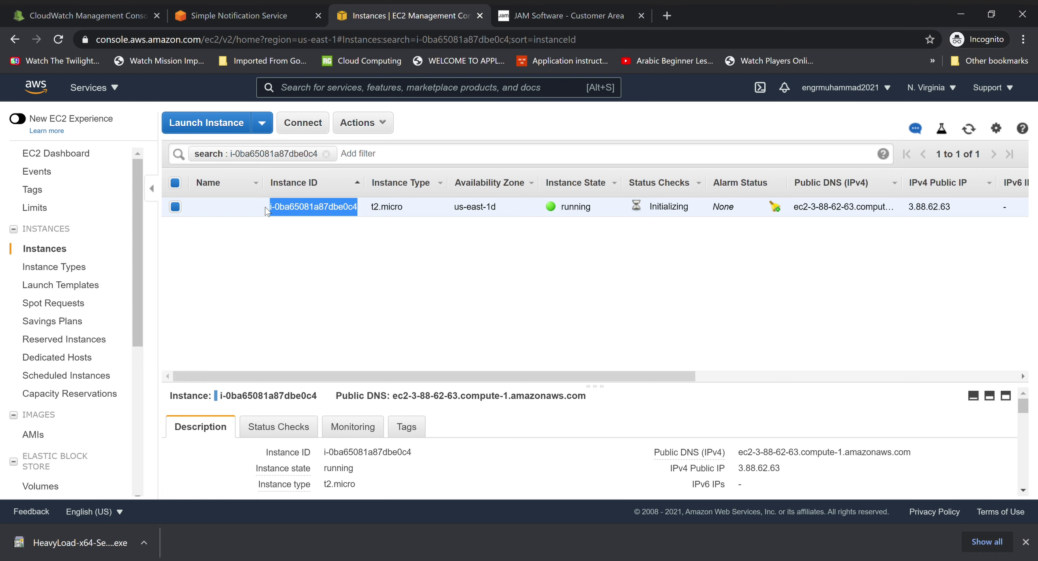
{"action": "left_click", "coordinate": [274, 16]}
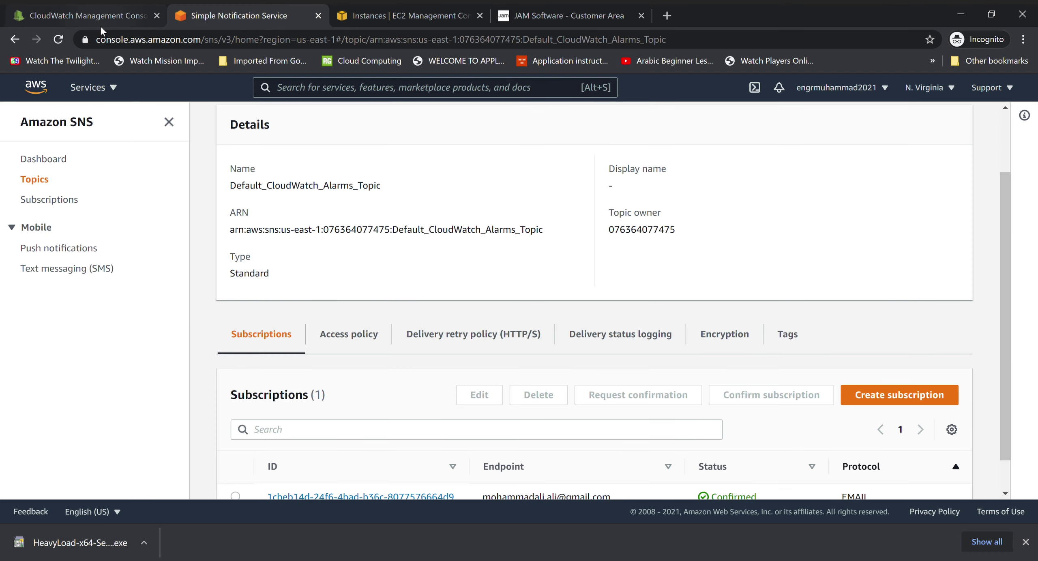
{"action": "left_click", "coordinate": [100, 25]}
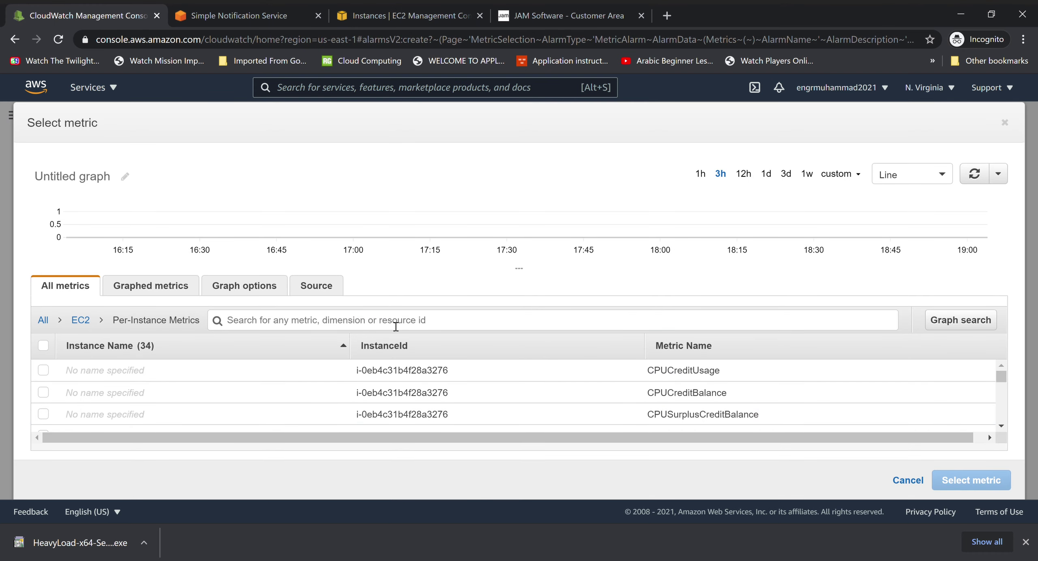
{"action": "key", "text": "ctrl+v"}
{"action": "key", "text": "Return"}
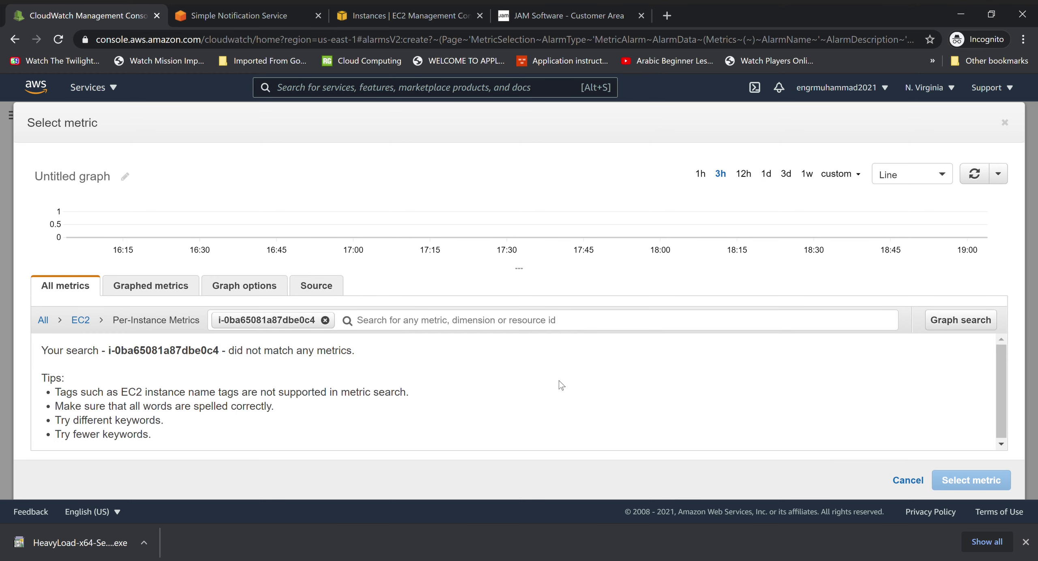
Refresh the EC2 instance list to check the new instance's status, and return to the CloudWatch metric selection
{"action": "left_click", "coordinate": [407, 20]}
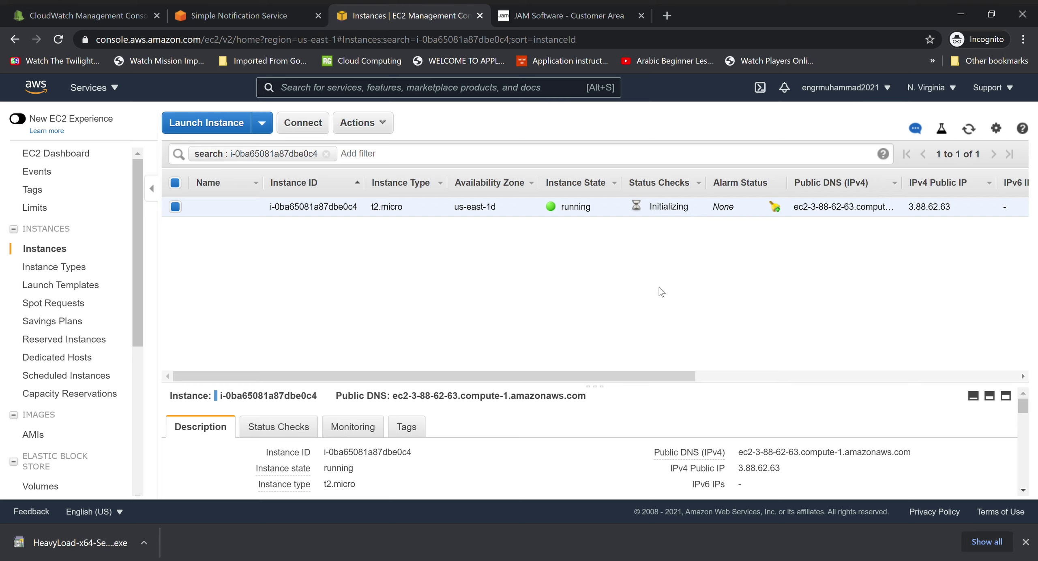
{"action": "left_click_drag", "start_coordinate": [598, 374], "coordinate": [515, 325]}
{"action": "left_click", "coordinate": [970, 129]}
{"action": "left_click", "coordinate": [970, 134]}
{"action": "left_click", "coordinate": [99, 16]}
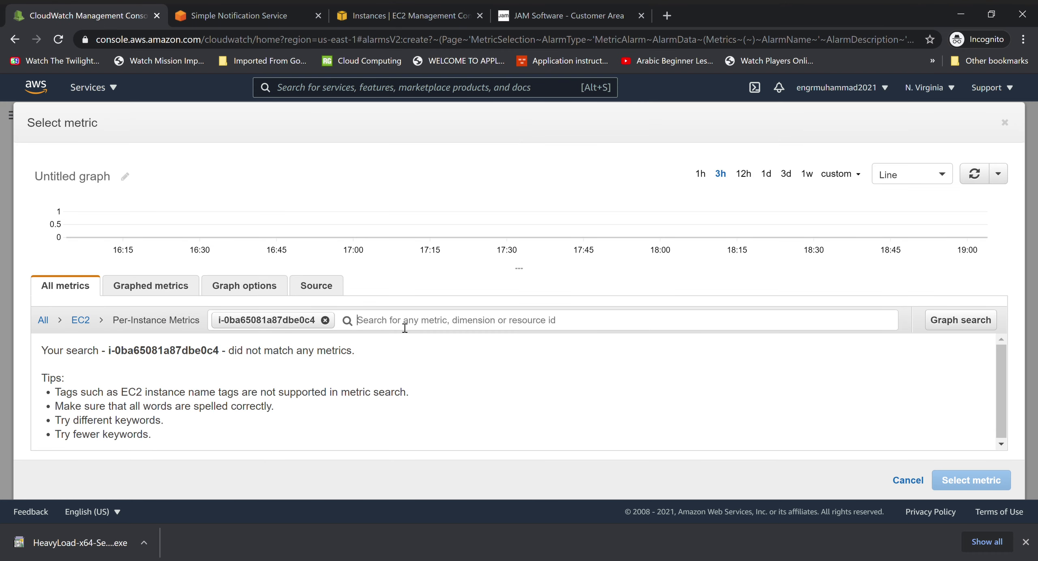
Remove the instance ID filter and look through the per-instance metrics for CPUUtilization
{"action": "left_click", "coordinate": [325, 320]}
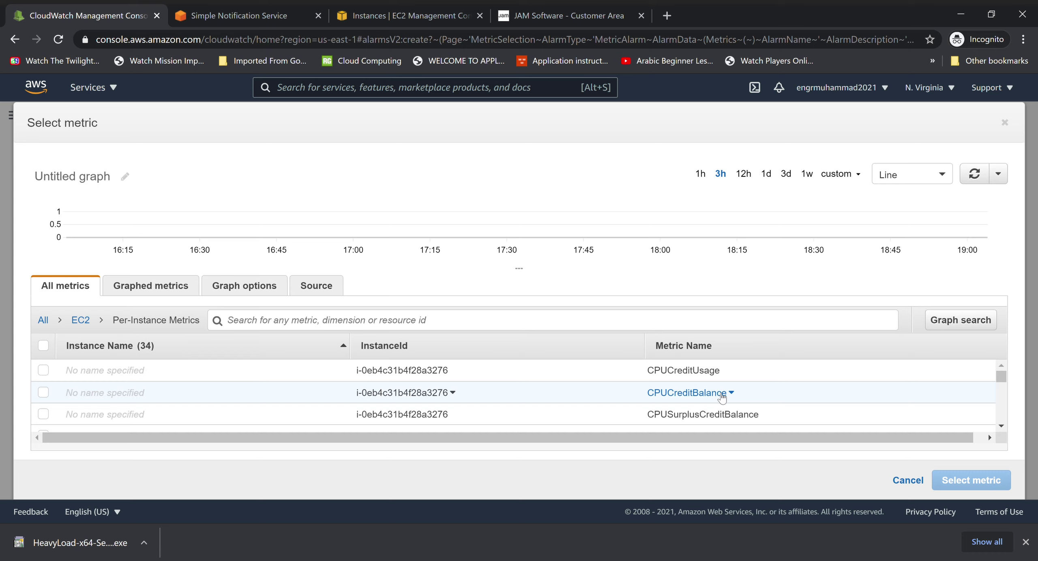
{"action": "scroll", "coordinate": [1002, 383], "scroll_direction": "down", "scroll_amount": 1}
{"action": "mouse_move", "coordinate": [1004, 383]}
{"action": "left_mouse_down"}
{"action": "mouse_move", "coordinate": [1005, 425]}
{"action": "mouse_move", "coordinate": [992, 385]}
{"action": "left_mouse_up"}
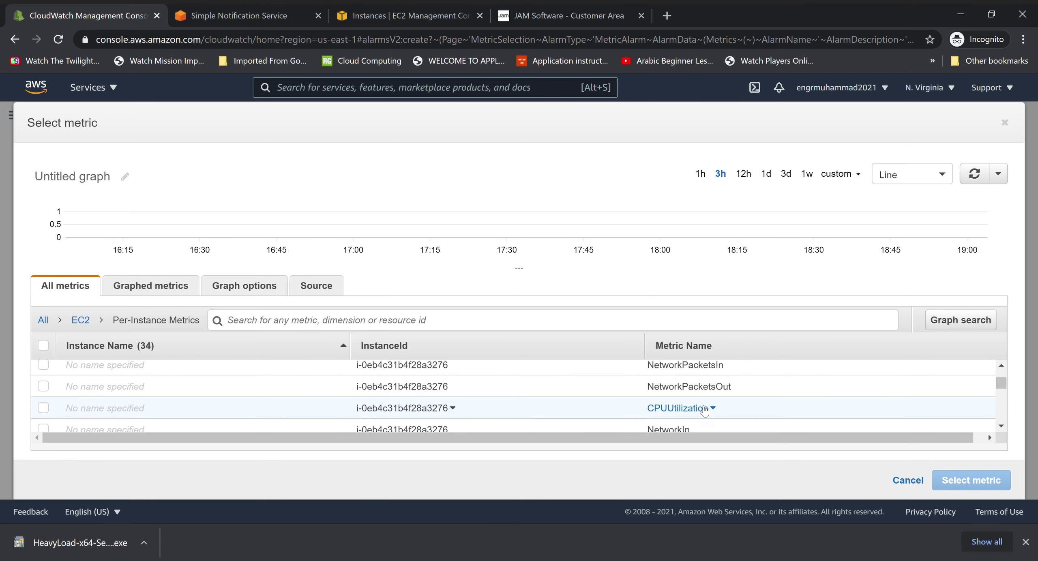
Go back to the EC2 instance list and refresh the new instance's status checks
{"action": "left_click", "coordinate": [379, 16]}
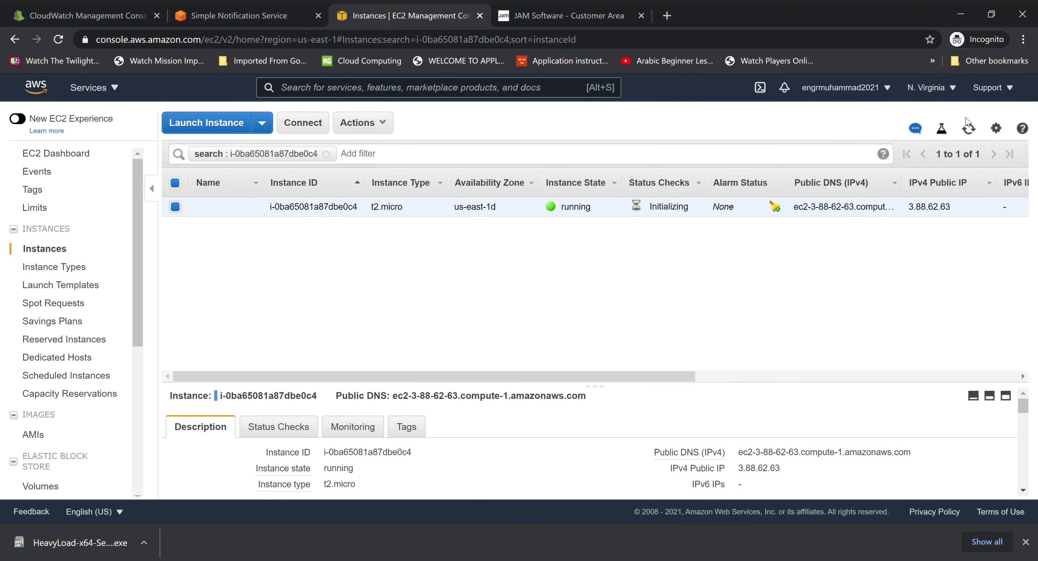
{"action": "left_click", "coordinate": [976, 130]}
{"action": "left_click", "coordinate": [971, 134]}
{"action": "left_click", "coordinate": [973, 138]}
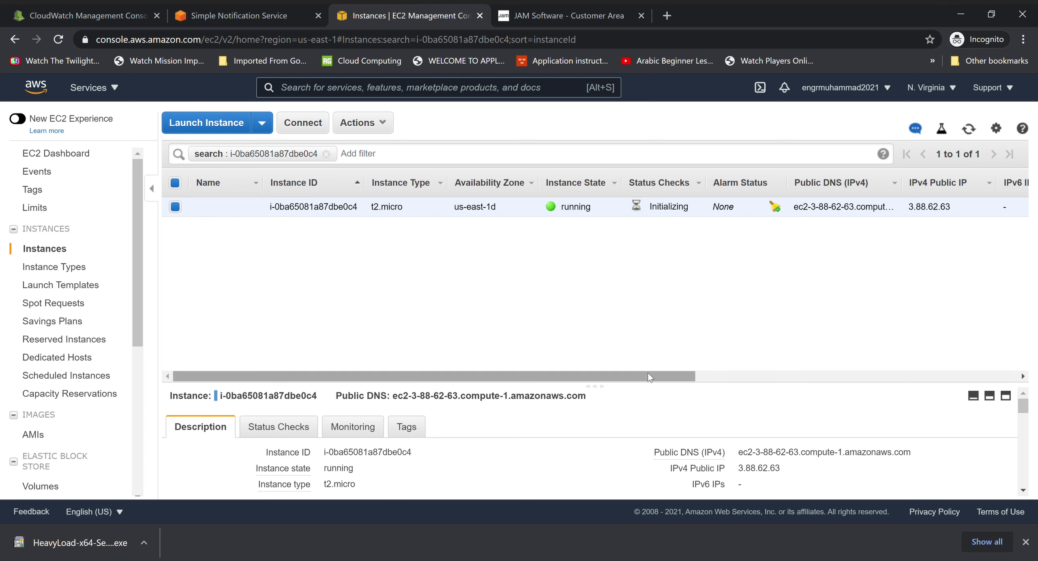
Enlarge the instance's details and examine its CloudWatch monitoring graphs, from CPU utilization through the status check failures
{"action": "left_click_drag", "start_coordinate": [595, 383], "coordinate": [595, 296]}
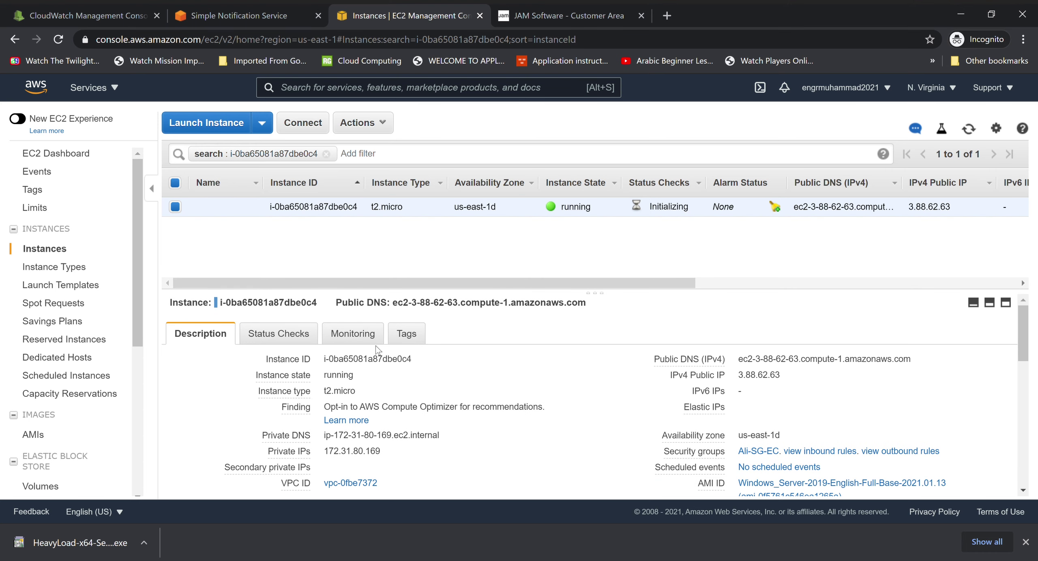
{"action": "left_click", "coordinate": [347, 343]}
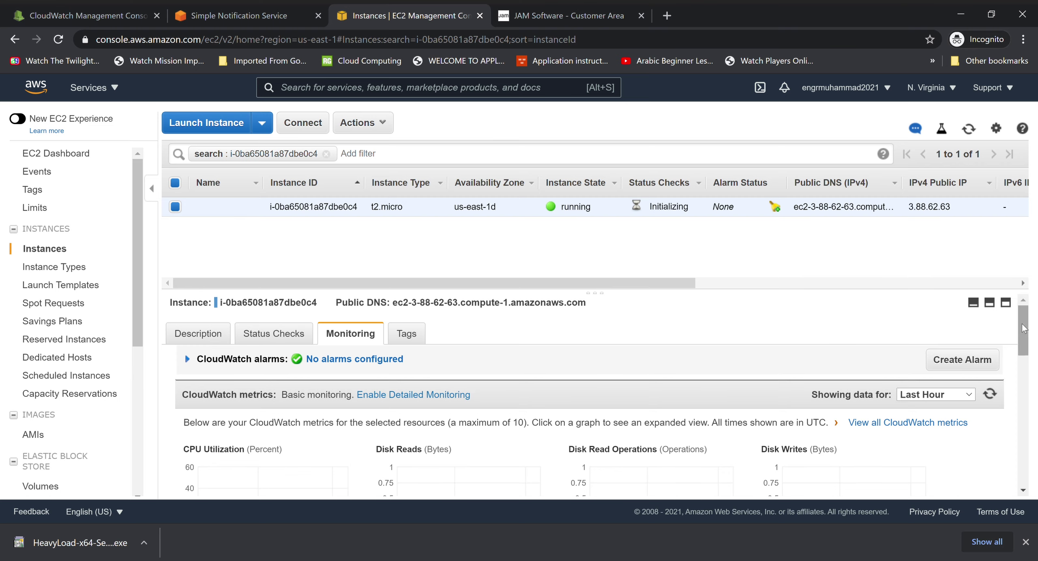
{"action": "mouse_move", "coordinate": [1024, 329]}
{"action": "left_mouse_down"}
{"action": "mouse_move", "coordinate": [1024, 365]}
{"action": "mouse_move", "coordinate": [1013, 342]}
{"action": "left_mouse_up"}
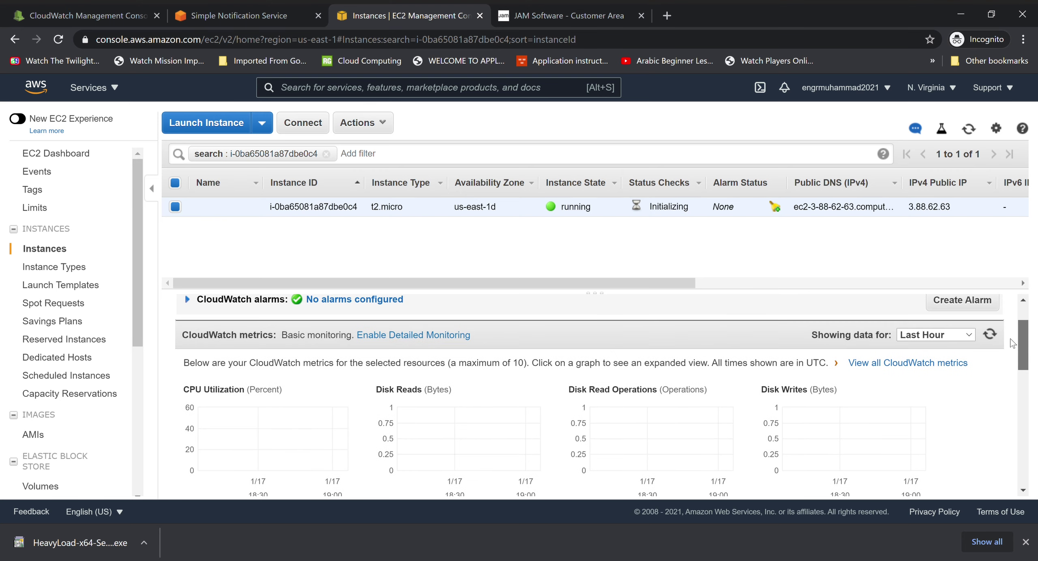
{"action": "scroll", "coordinate": [1013, 343], "scroll_direction": "down", "scroll_amount": 1}
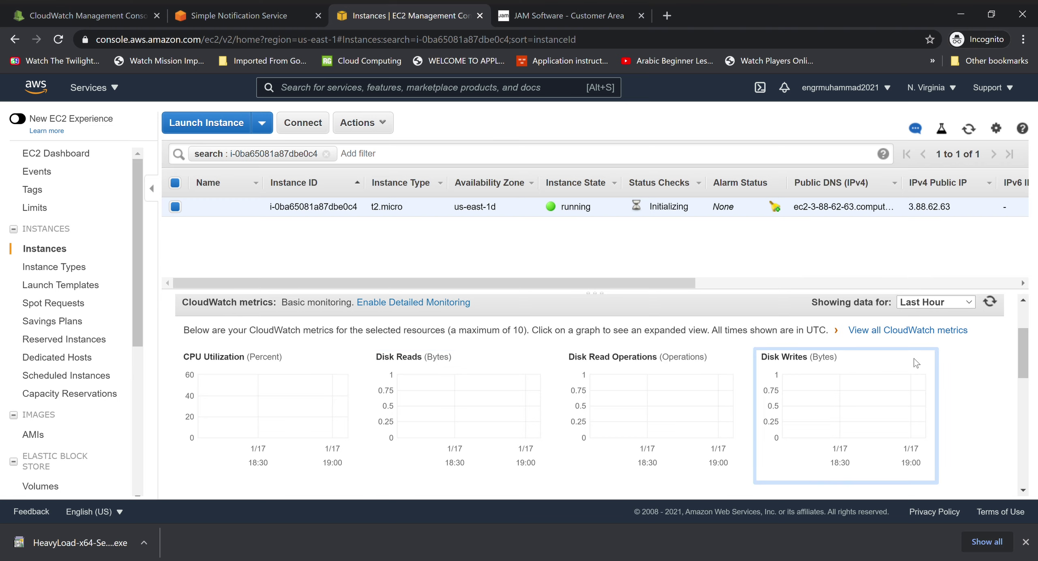
{"action": "left_click_drag", "start_coordinate": [1016, 352], "coordinate": [1028, 392]}
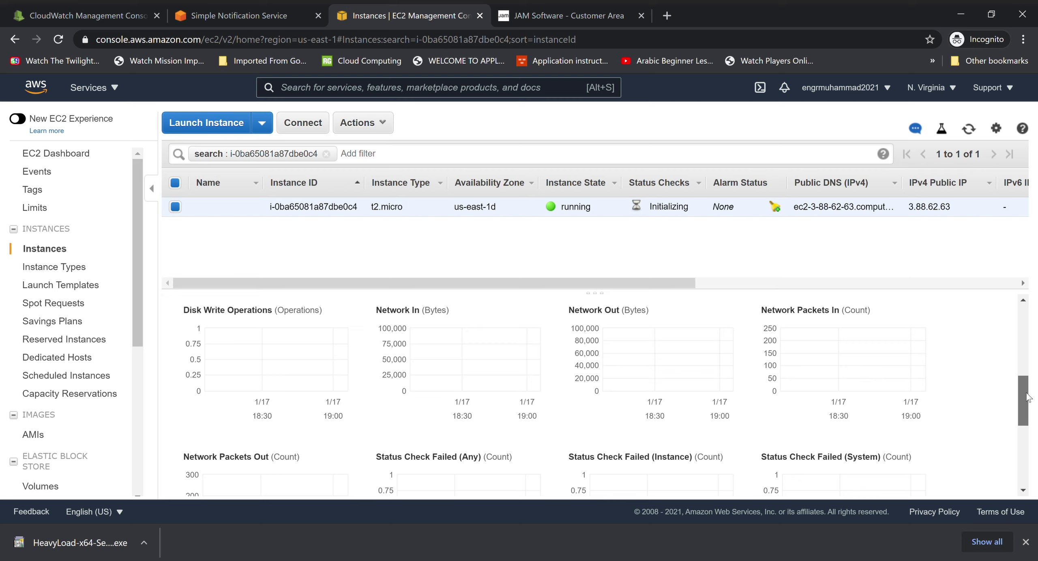
{"action": "left_click_drag", "start_coordinate": [1027, 397], "coordinate": [1027, 402]}
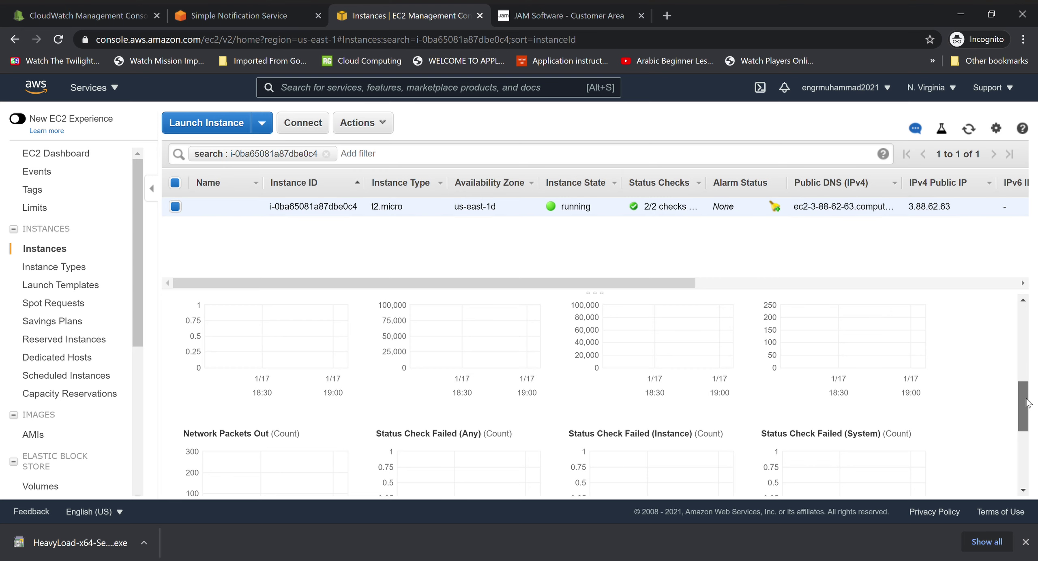
{"action": "scroll", "coordinate": [1019, 351], "scroll_direction": "down", "scroll_amount": 1}
{"action": "scroll", "coordinate": [1018, 351], "scroll_direction": "up", "scroll_amount": 5}
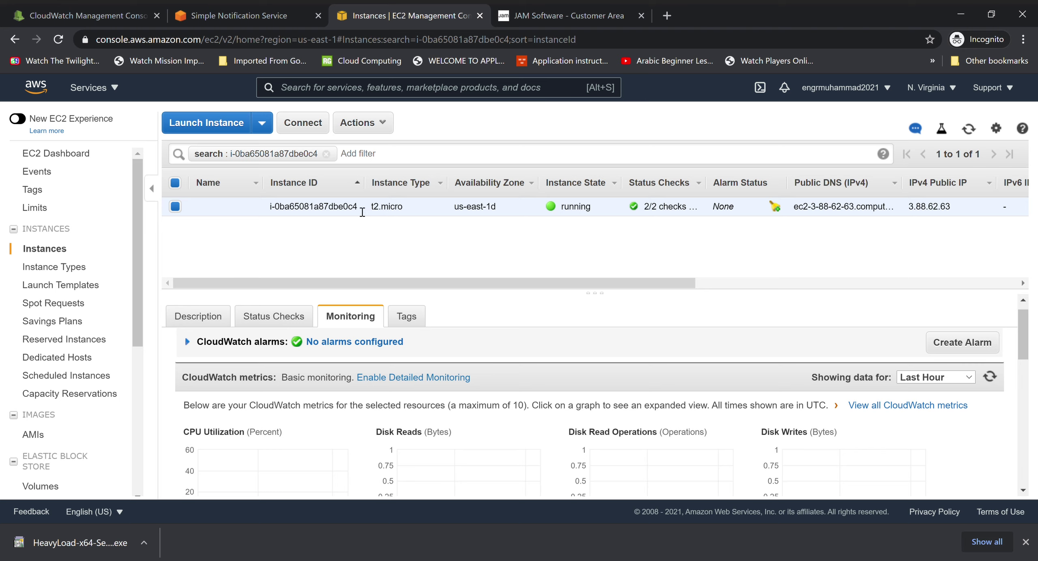
Copy the instance ID i-0ba65081a87dbe0c4 from the EC2 instance list
{"action": "left_click_drag", "start_coordinate": [362, 212], "coordinate": [264, 211]}
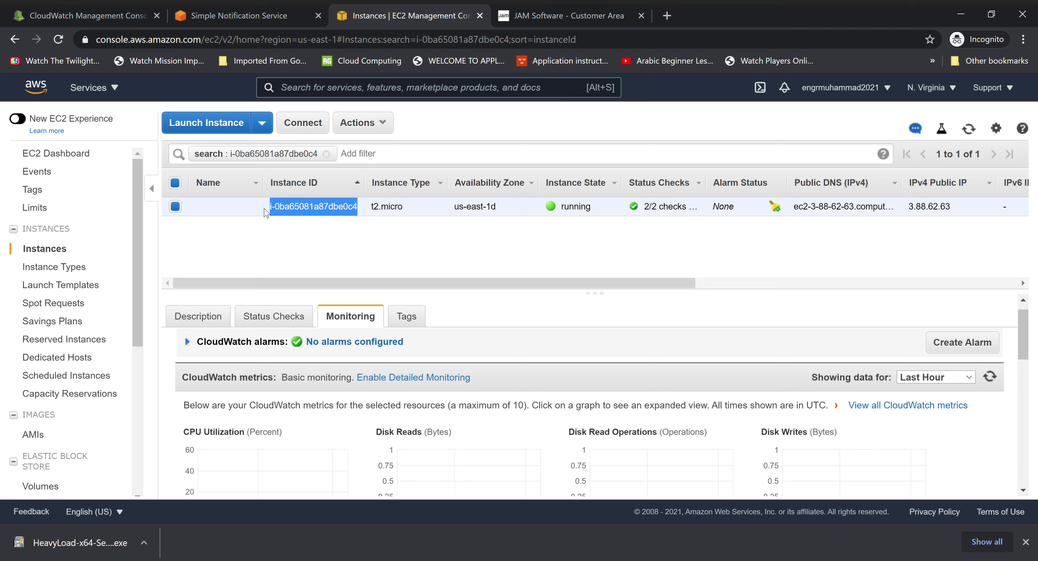
{"action": "right_click", "coordinate": [284, 210]}
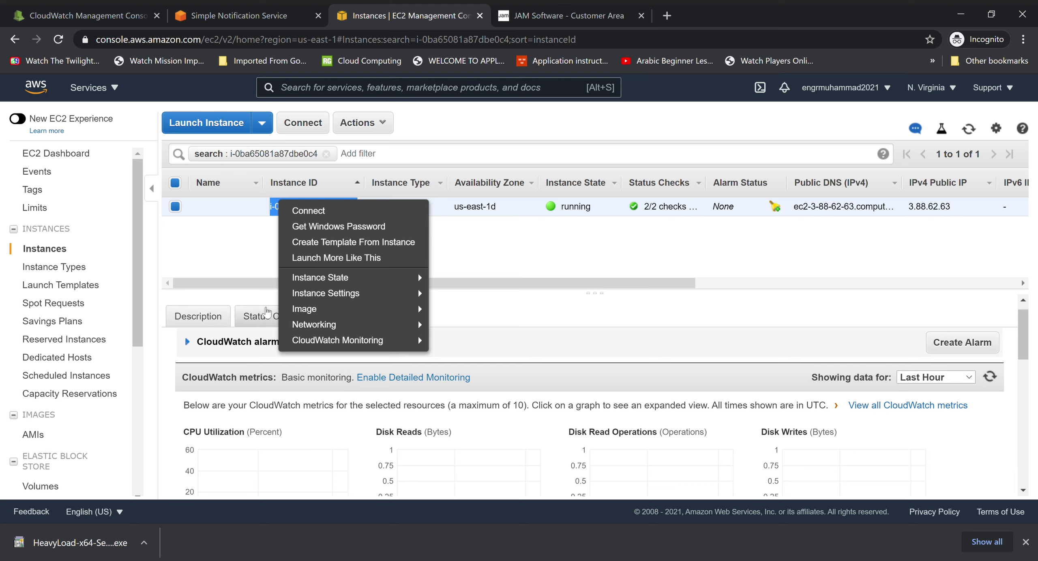
{"action": "left_click", "coordinate": [241, 265]}
{"action": "left_click_drag", "start_coordinate": [359, 212], "coordinate": [269, 214]}
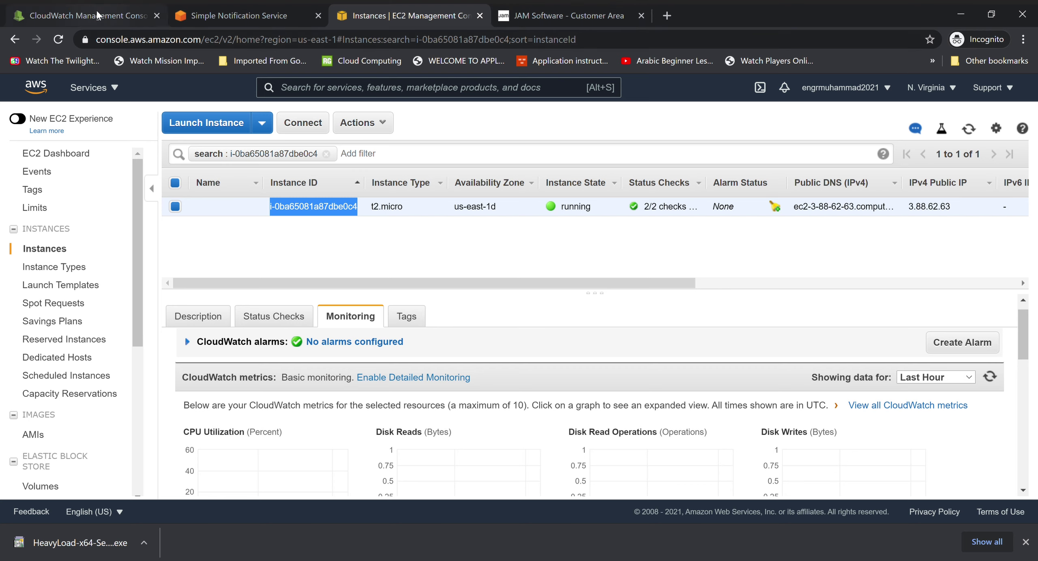
Filter the CloudWatch per-instance metrics by the copied instance ID and choose CPUUtilization as the alarm's metric
{"action": "left_click", "coordinate": [85, 15]}
{"action": "left_click", "coordinate": [338, 321]}
{"action": "key", "text": "ctrl+v"}
{"action": "key", "text": "Return"}
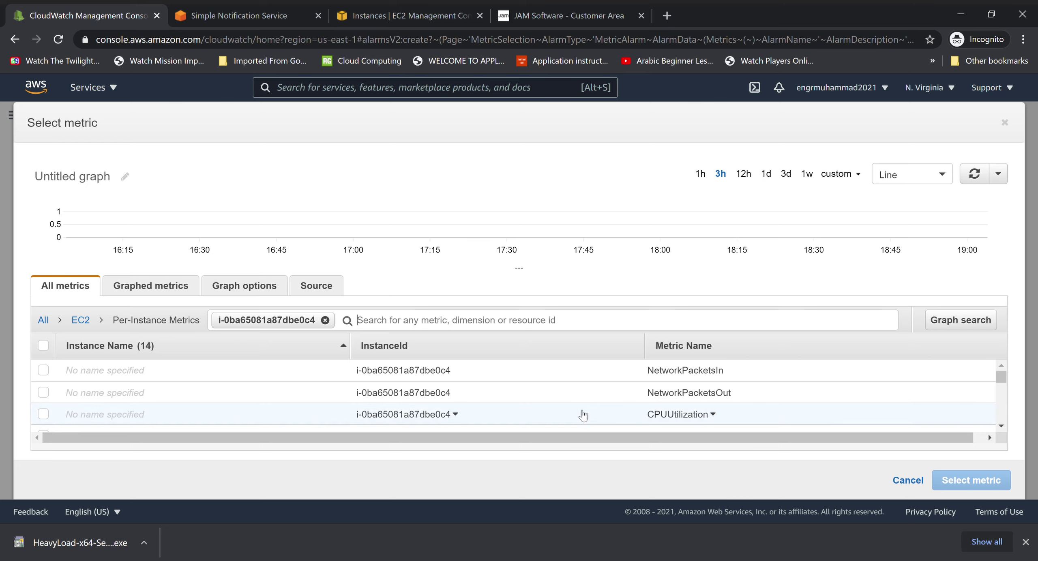
{"action": "left_click", "coordinate": [43, 414]}
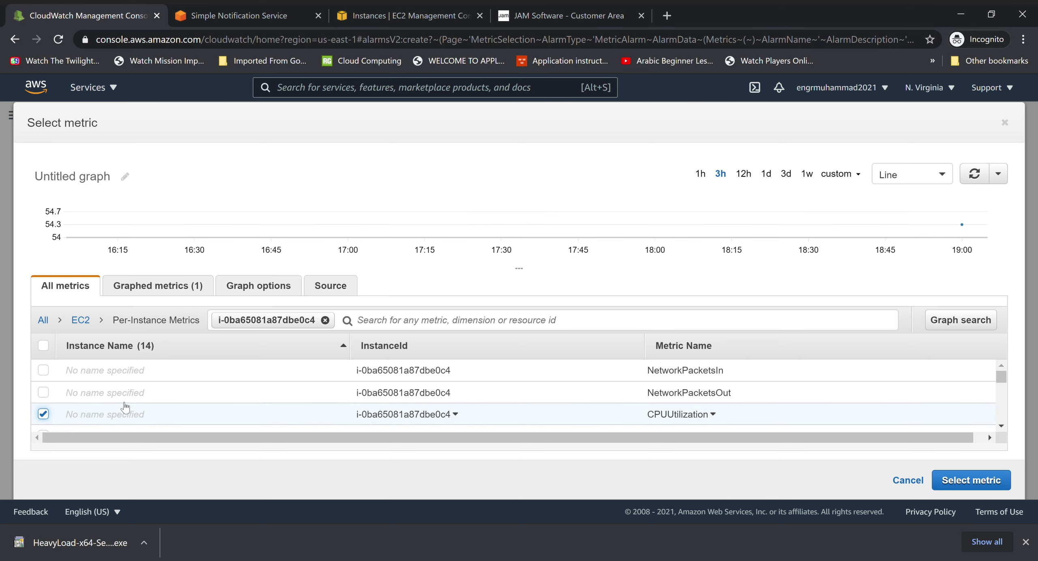
{"action": "left_click", "coordinate": [986, 482]}
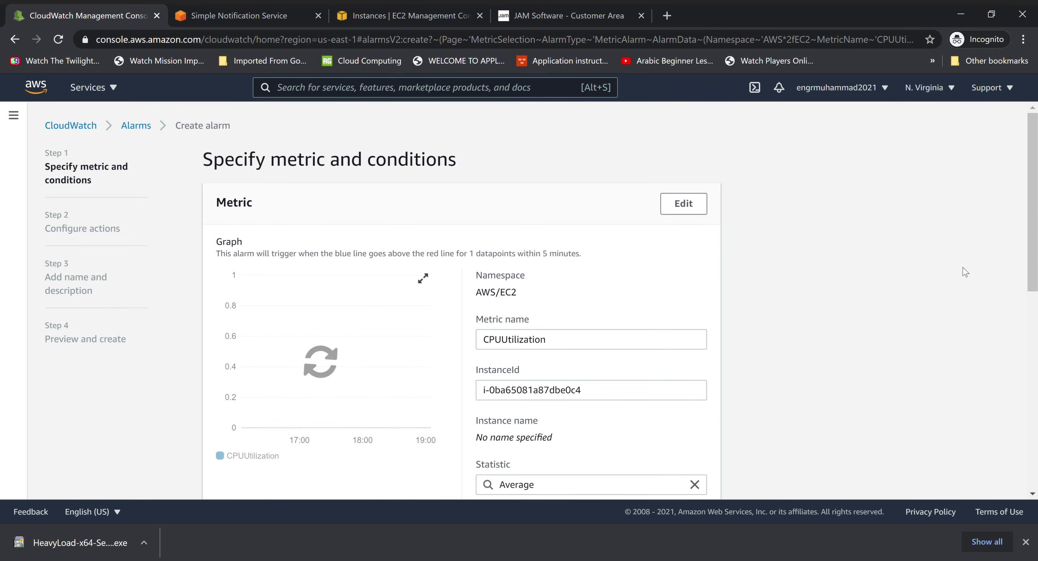
Inspect the datapoint on the alarm's CPUUtilization graph in normal and enlarged view, and check the metric name and instance ID
{"action": "left_click_drag", "start_coordinate": [1034, 186], "coordinate": [1035, 227]}
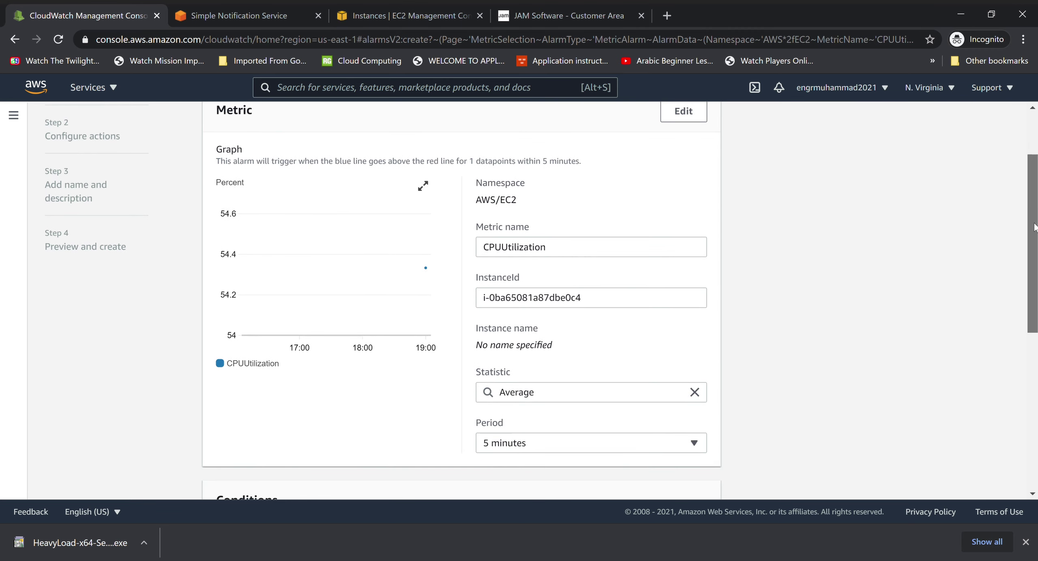
{"action": "mouse_move", "coordinate": [434, 277]}
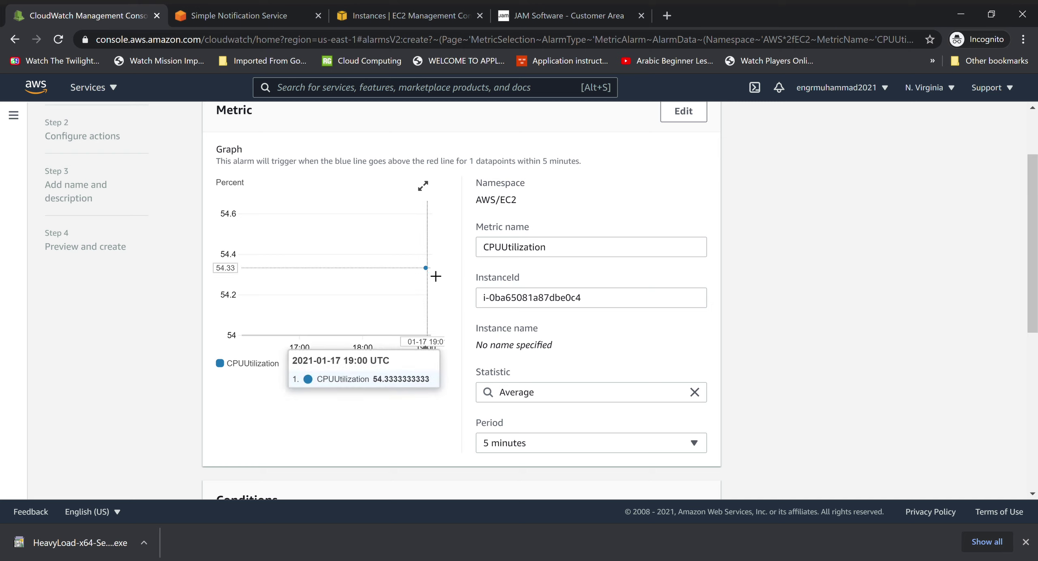
{"action": "left_click", "coordinate": [434, 276]}
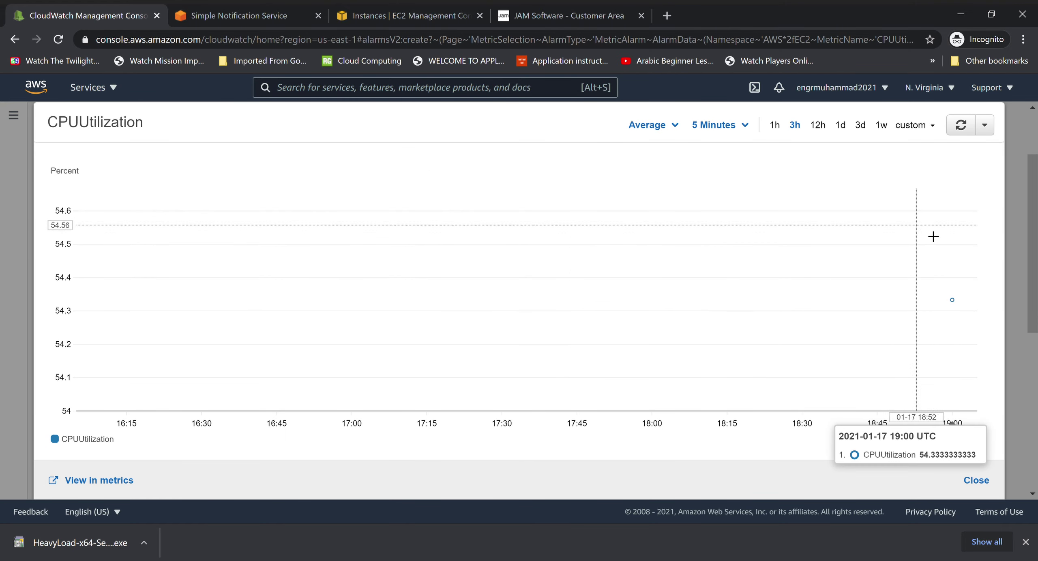
{"action": "left_click", "coordinate": [1032, 205]}
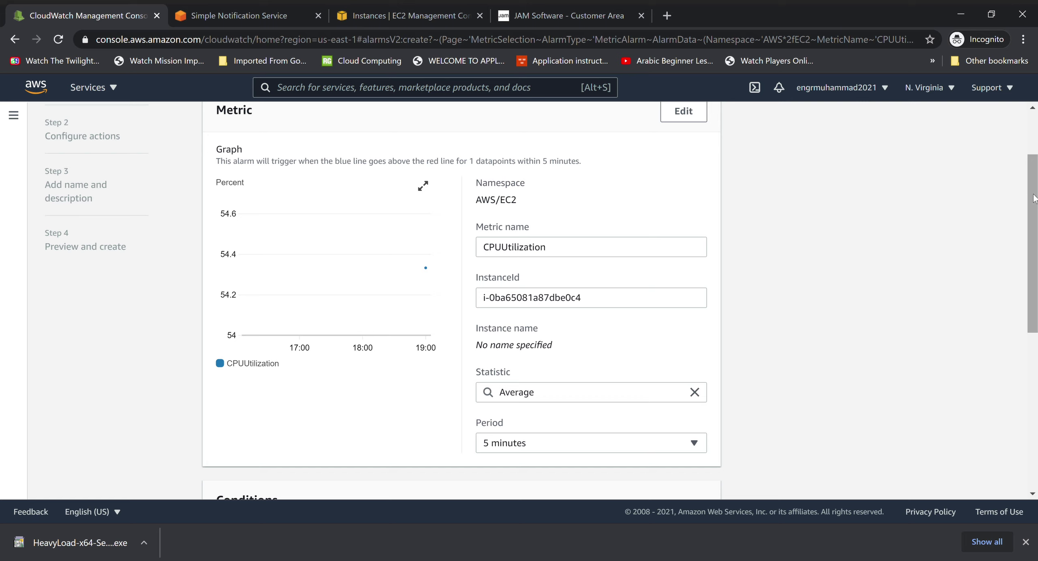
{"action": "left_click_drag", "start_coordinate": [574, 251], "coordinate": [484, 248]}
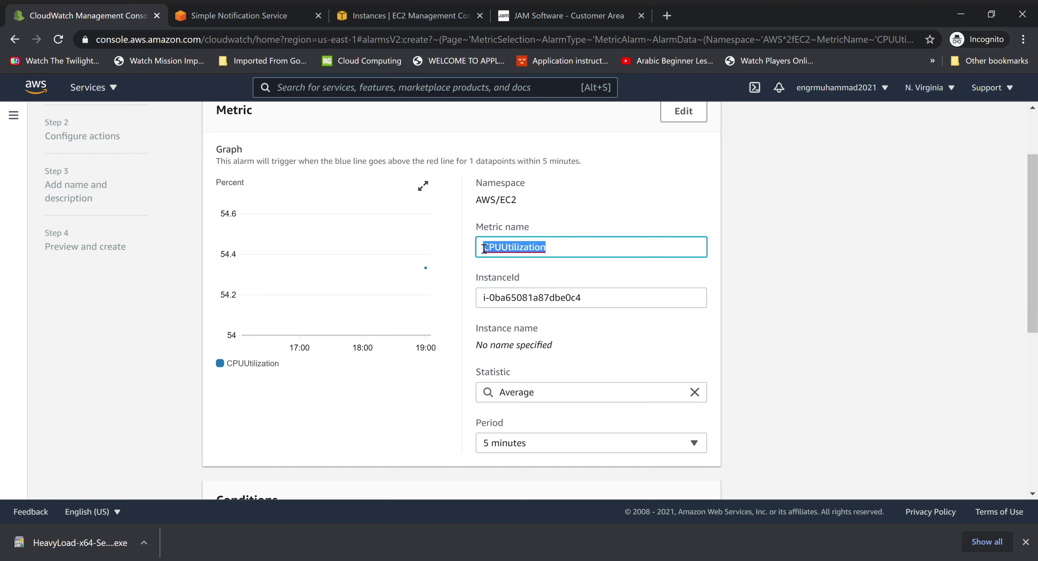
{"action": "left_click", "coordinate": [606, 308]}
Set the alarm's static threshold to greater than 90, check the additional configuration, and continue to the alarm actions
{"action": "left_click_drag", "start_coordinate": [1032, 260], "coordinate": [1035, 422]}
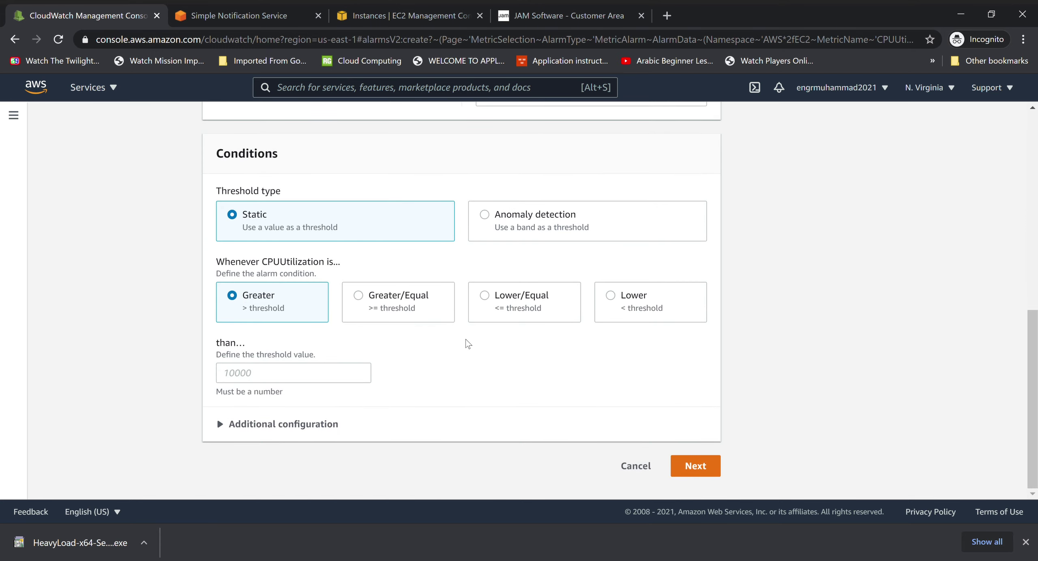
{"action": "left_click", "coordinate": [275, 380]}
{"action": "type", "text": "90"}
{"action": "left_click", "coordinate": [415, 376]}
{"action": "left_click", "coordinate": [245, 424]}
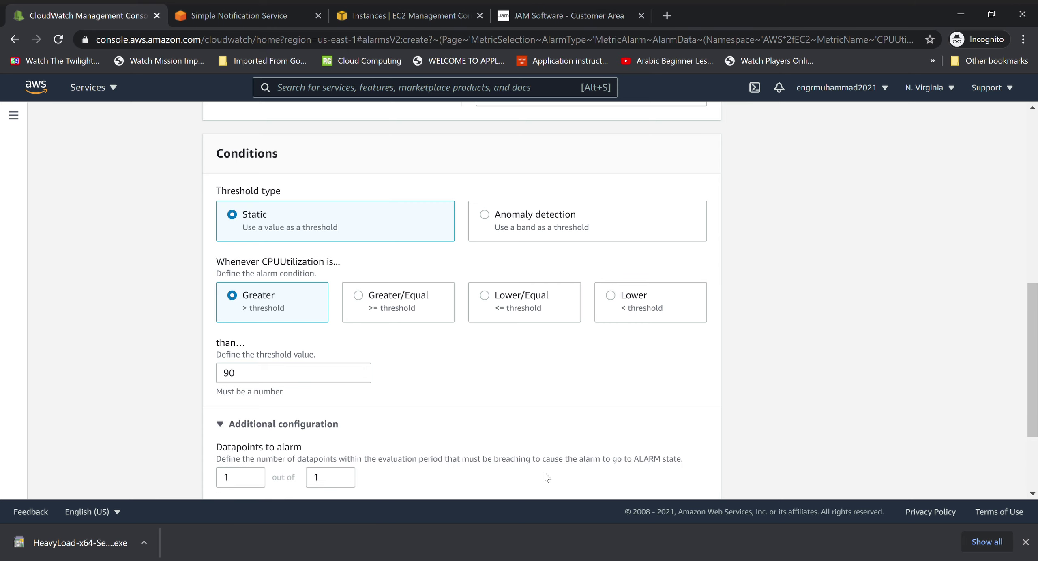
{"action": "scroll", "coordinate": [1034, 353], "scroll_direction": "down", "scroll_amount": 1}
{"action": "left_click_drag", "start_coordinate": [1037, 351], "coordinate": [1037, 388]}
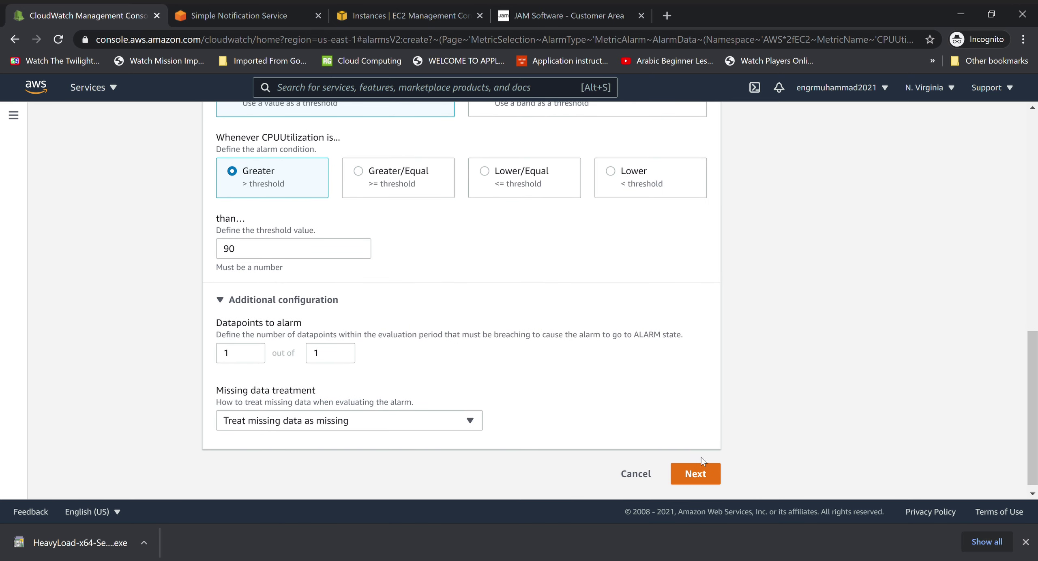
{"action": "left_click", "coordinate": [695, 473]}
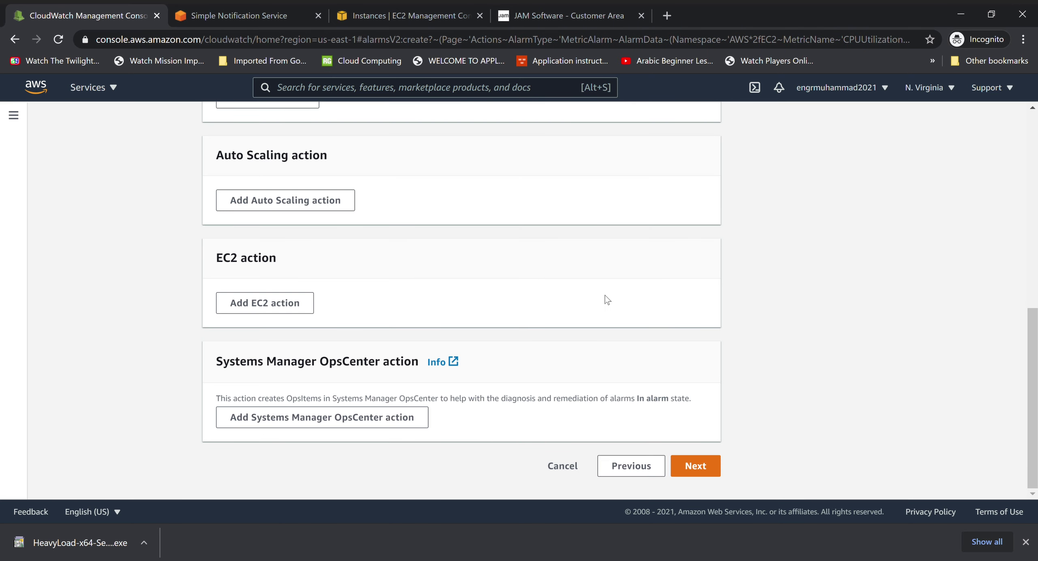
Send the In alarm notification to the existing SNS topic Default_CloudWatch_Alarms_Topic and continue to the name and description
{"action": "left_click_drag", "start_coordinate": [1029, 326], "coordinate": [1004, 174]}
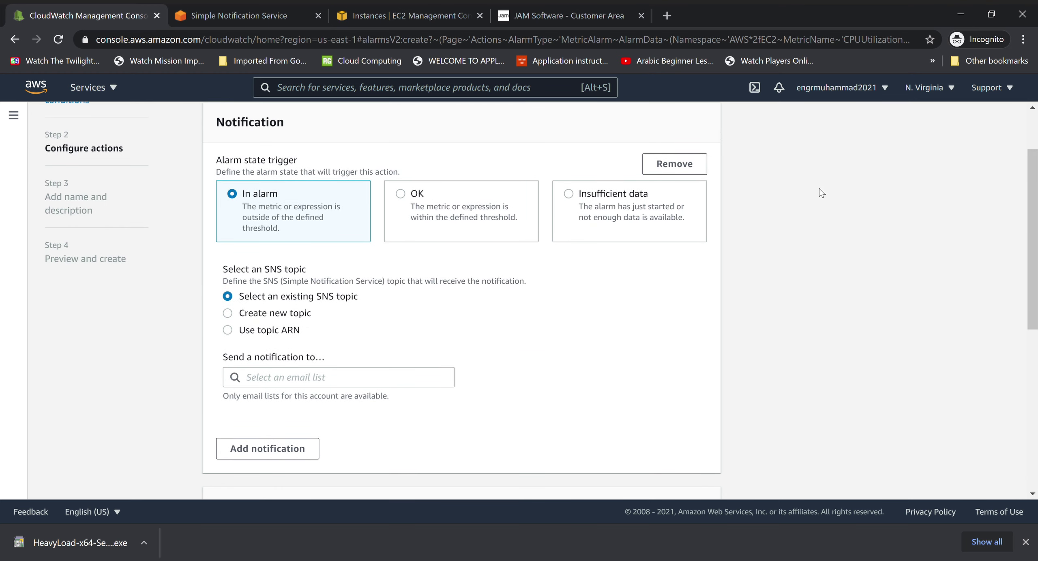
{"action": "left_click", "coordinate": [370, 378]}
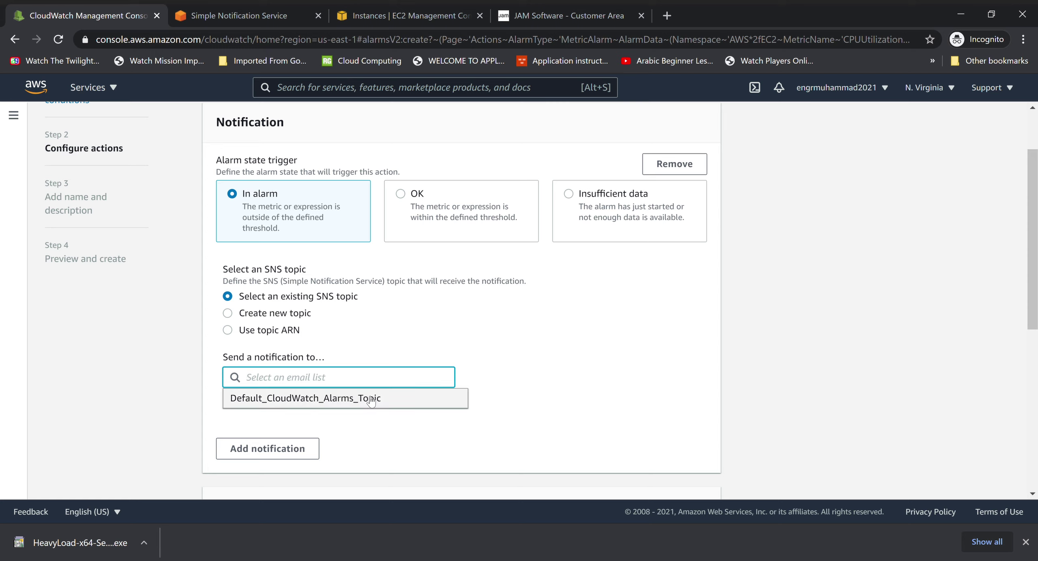
{"action": "left_click", "coordinate": [371, 399]}
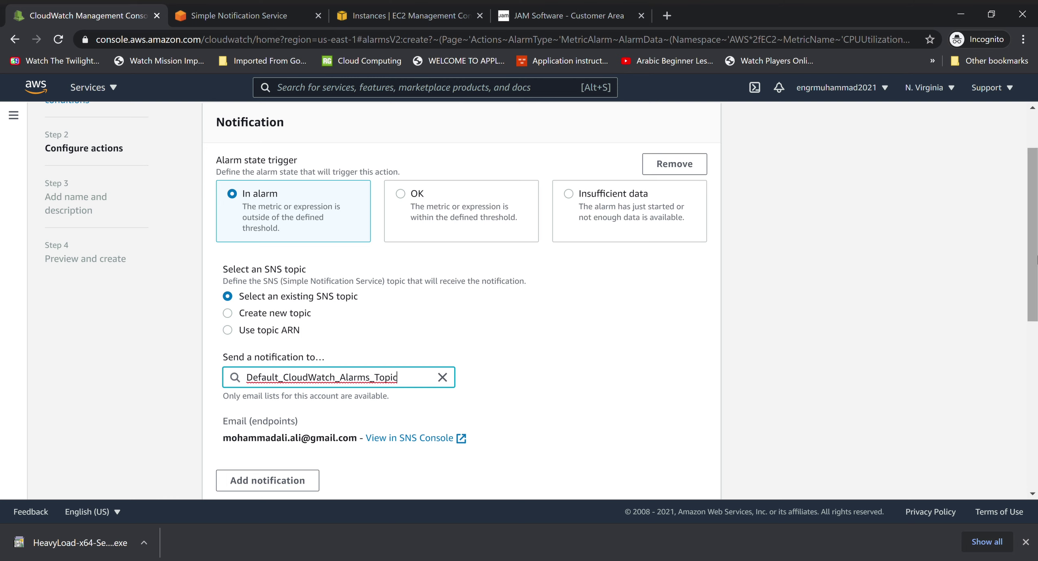
{"action": "left_click_drag", "start_coordinate": [1037, 259], "coordinate": [1036, 325]}
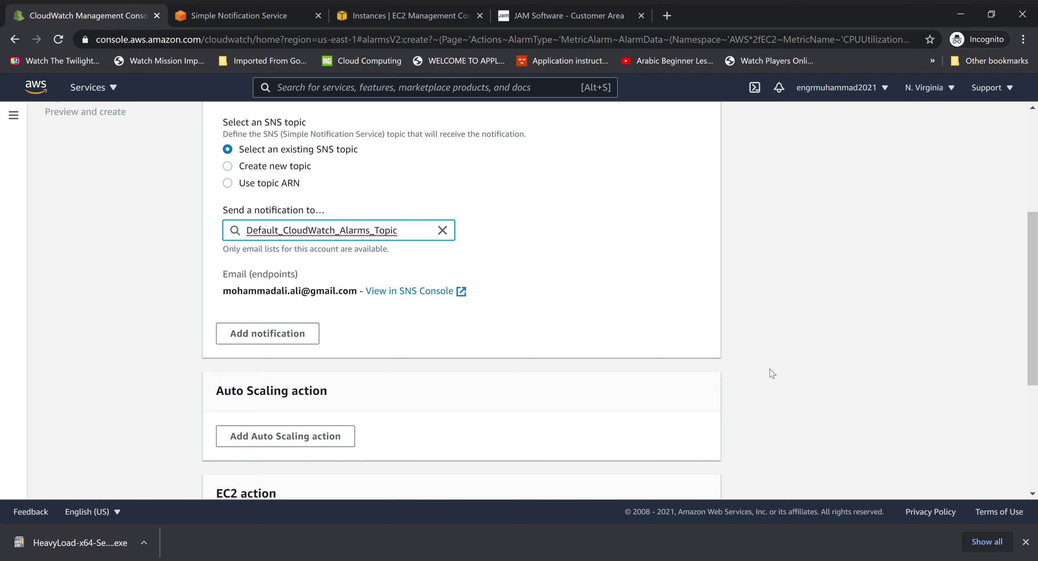
{"action": "left_click_drag", "start_coordinate": [1031, 317], "coordinate": [1031, 472]}
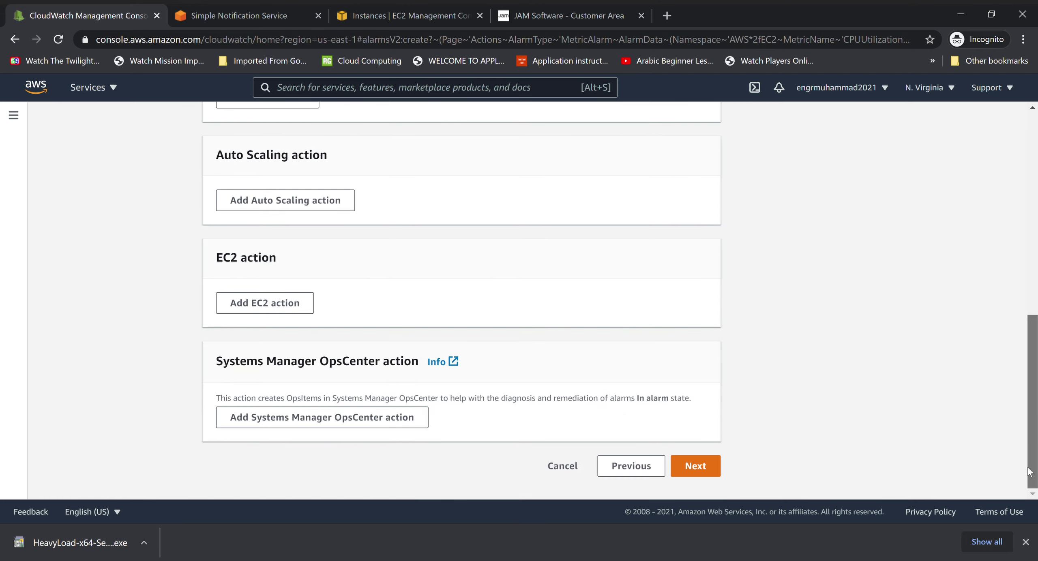
{"action": "left_click", "coordinate": [696, 467]}
Name the alarm Ali-EC2-CPUUtilization, leave the description empty, and continue to the preview
{"action": "left_click", "coordinate": [370, 265]}
{"action": "type", "text": "ALi"}
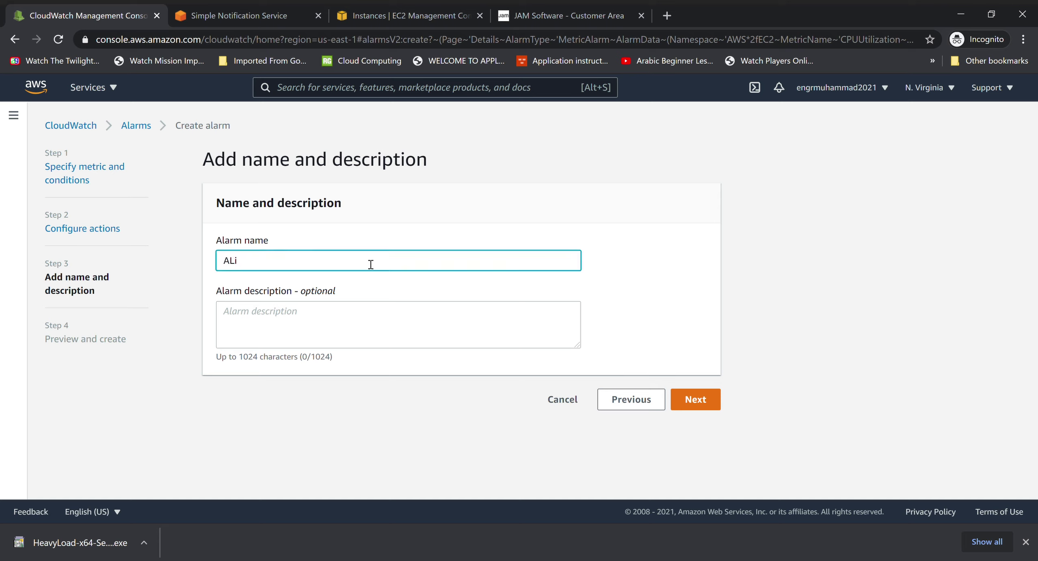
{"action": "key", "text": "BackSpace"}
{"action": "type", "text": "i-EC2-CPUUtolization"}
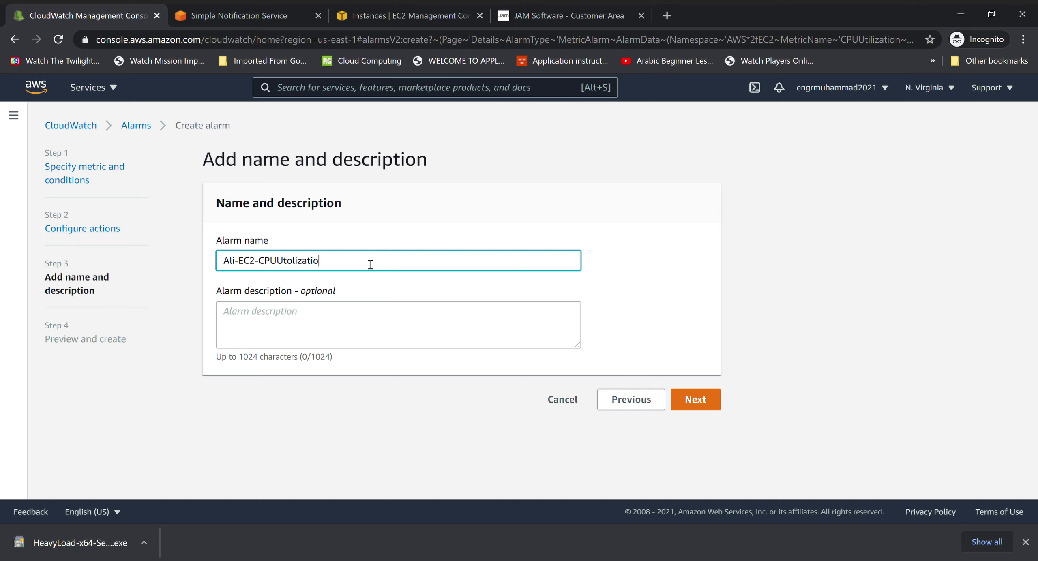
{"action": "key", "text": "BackSpace"}
{"action": "key", "text": "BackSpace"}
{"action": "key", "text": "BackSpace"}
{"action": "type", "text": "zation"}
{"action": "key", "text": "Tab"}
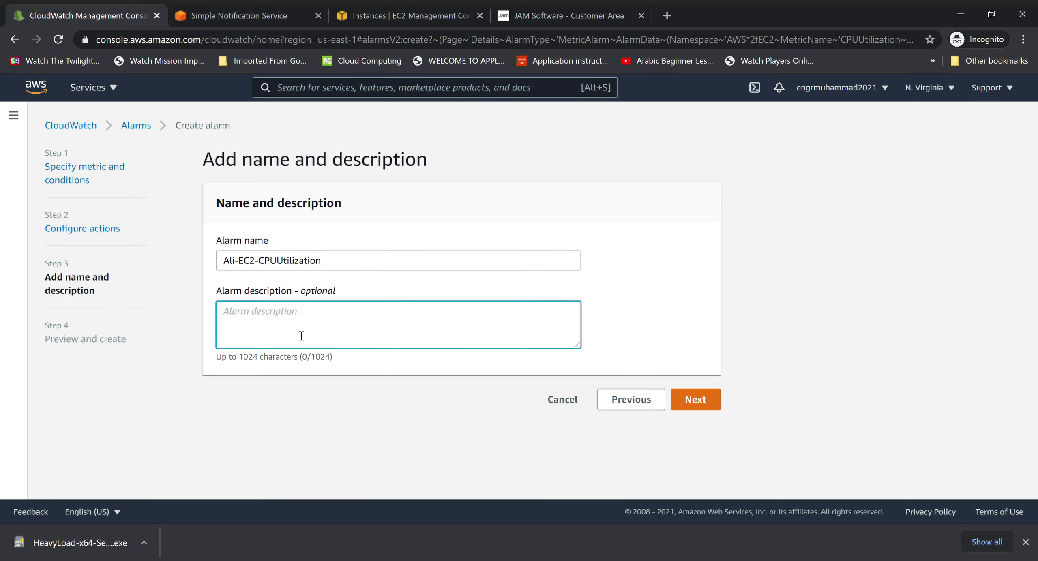
{"action": "left_click", "coordinate": [709, 399]}
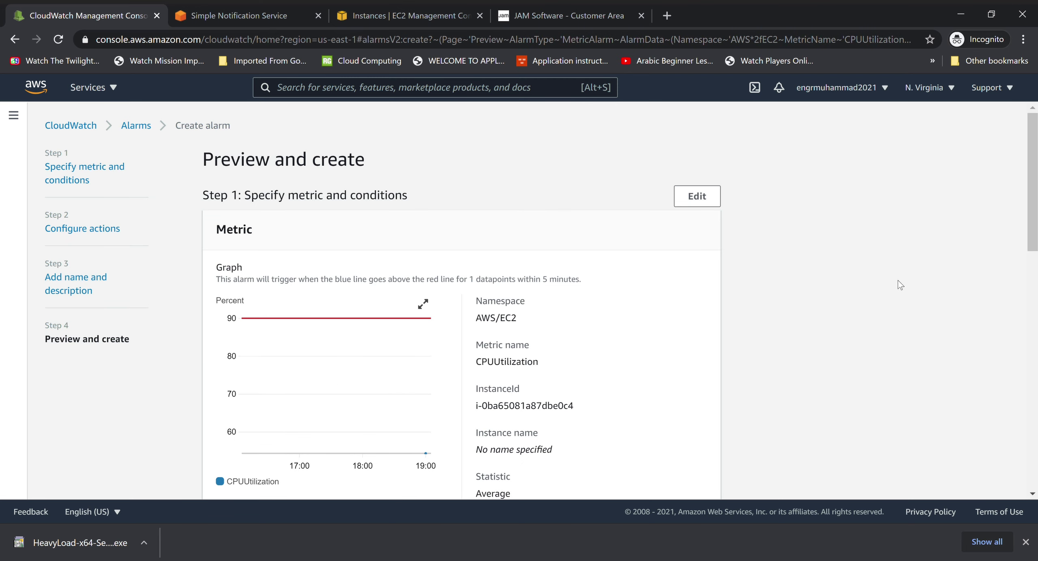
Review the alarm's metric graph, conditions with additional configuration, actions and name, and create the alarm
{"action": "left_click_drag", "start_coordinate": [1036, 205], "coordinate": [1010, 323]}
{"action": "left_click_drag", "start_coordinate": [999, 280], "coordinate": [992, 206]}
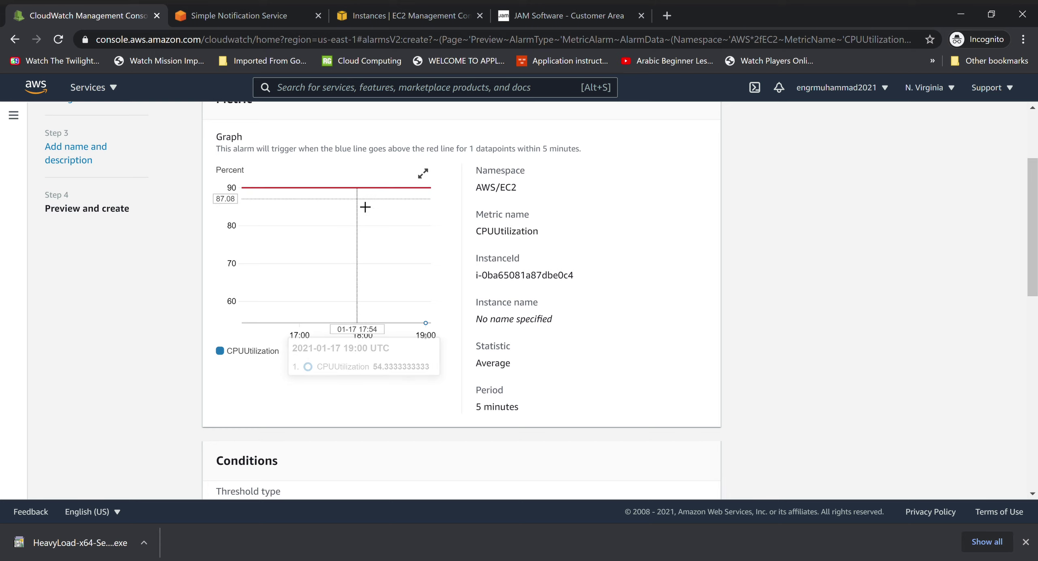
{"action": "mouse_move", "coordinate": [365, 197]}
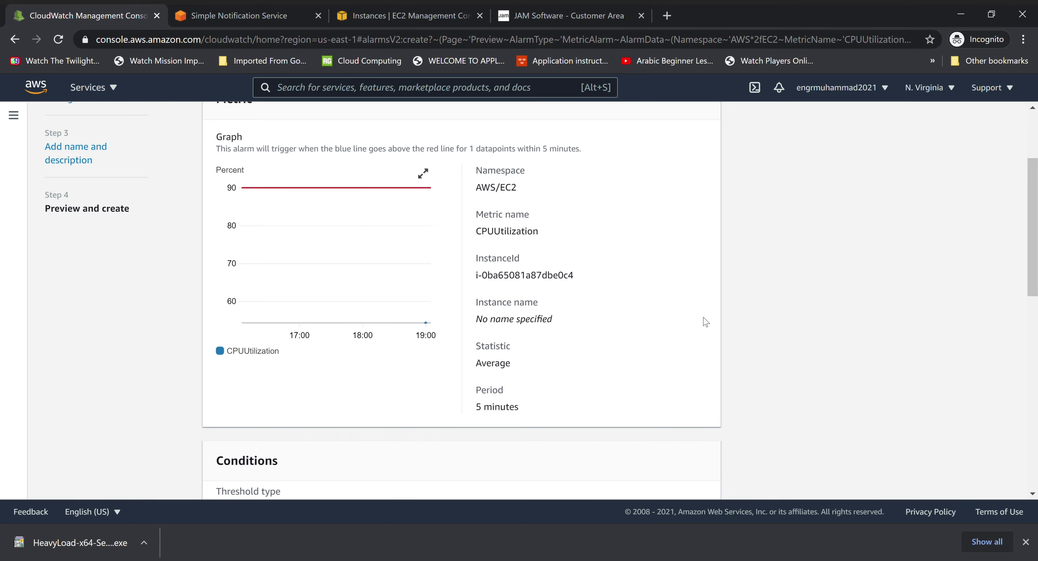
{"action": "left_click_drag", "start_coordinate": [1034, 261], "coordinate": [1036, 431]}
{"action": "scroll", "coordinate": [217, 346], "scroll_direction": "up", "scroll_amount": 5}
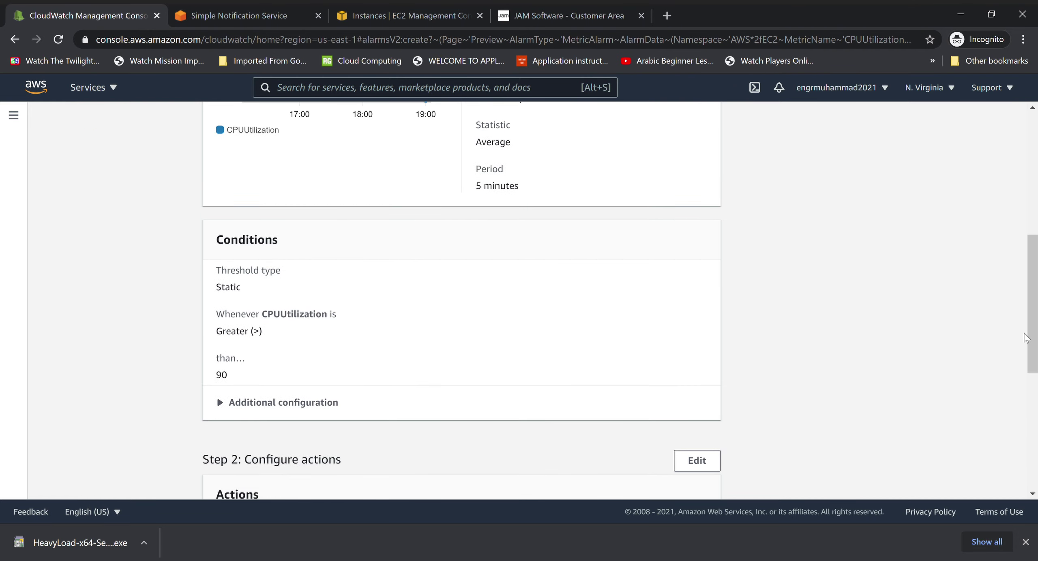
{"action": "left_click", "coordinate": [282, 403]}
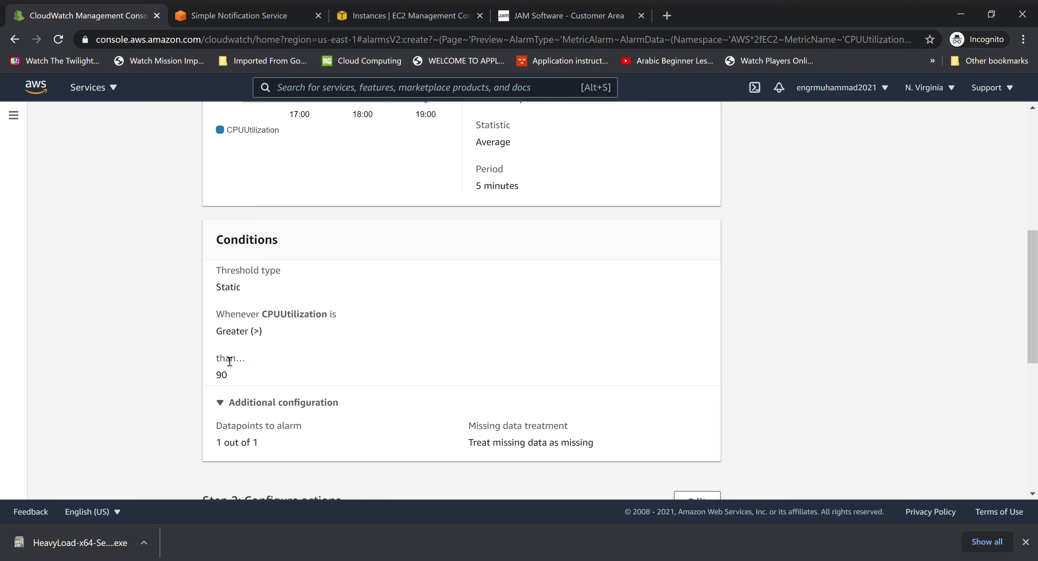
{"action": "left_click_drag", "start_coordinate": [1034, 304], "coordinate": [1014, 424]}
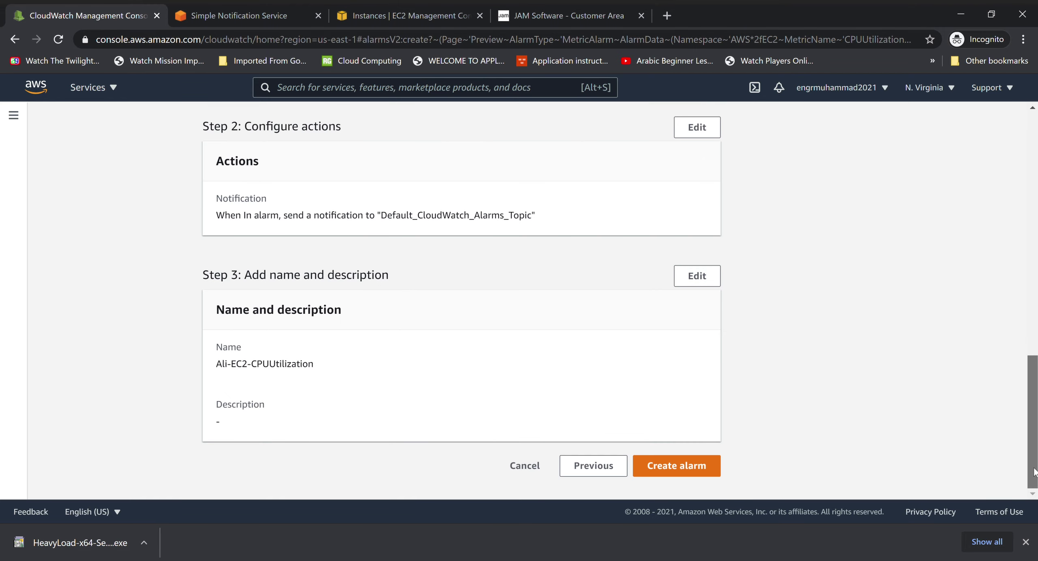
{"action": "left_click", "coordinate": [671, 473]}
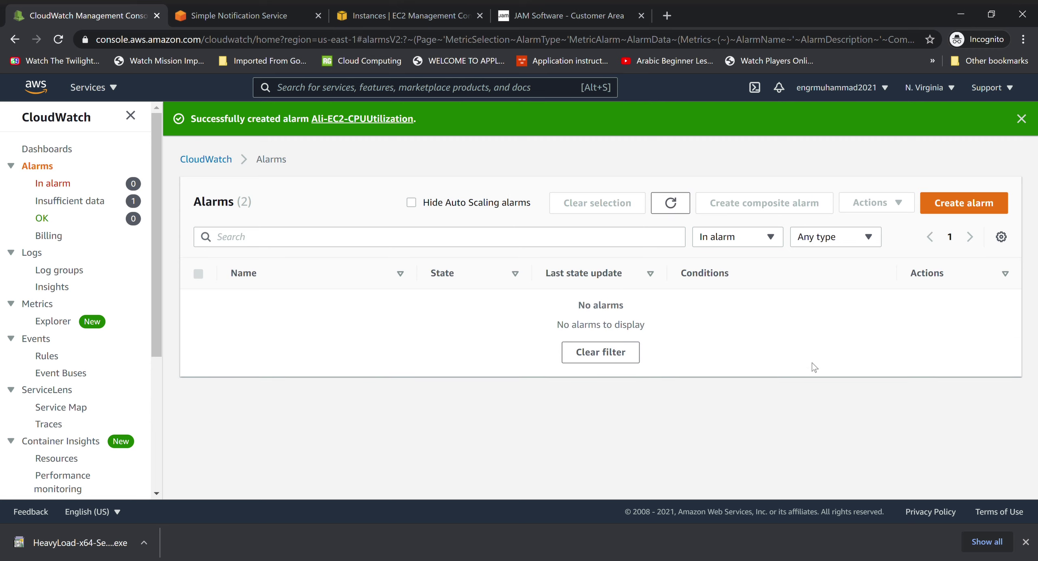
Check the alarms in the OK and Insufficient data states and examine the new CPU utilization alarm's graph
{"action": "left_click", "coordinate": [42, 219]}
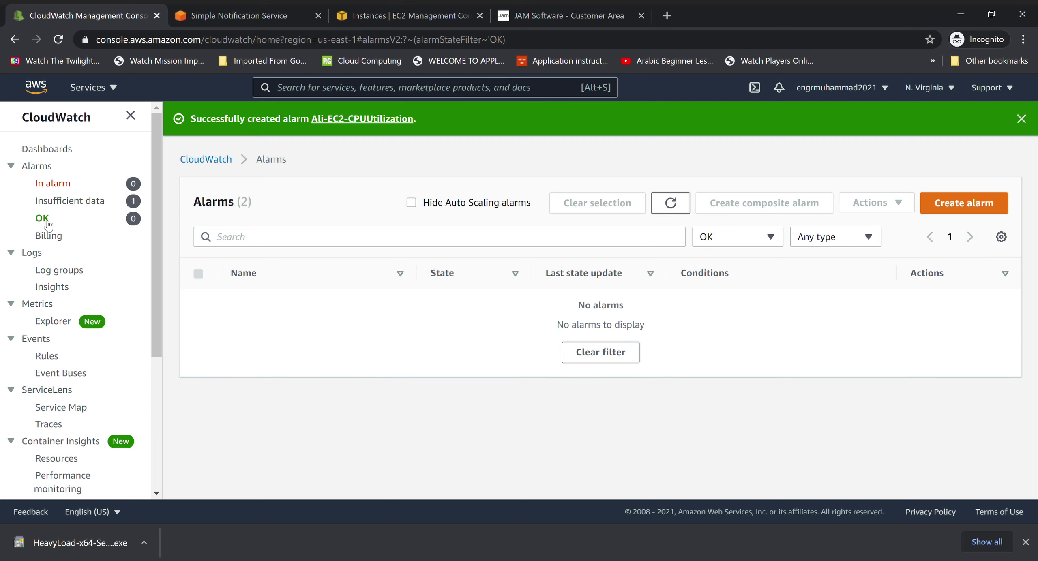
{"action": "left_click", "coordinate": [67, 208]}
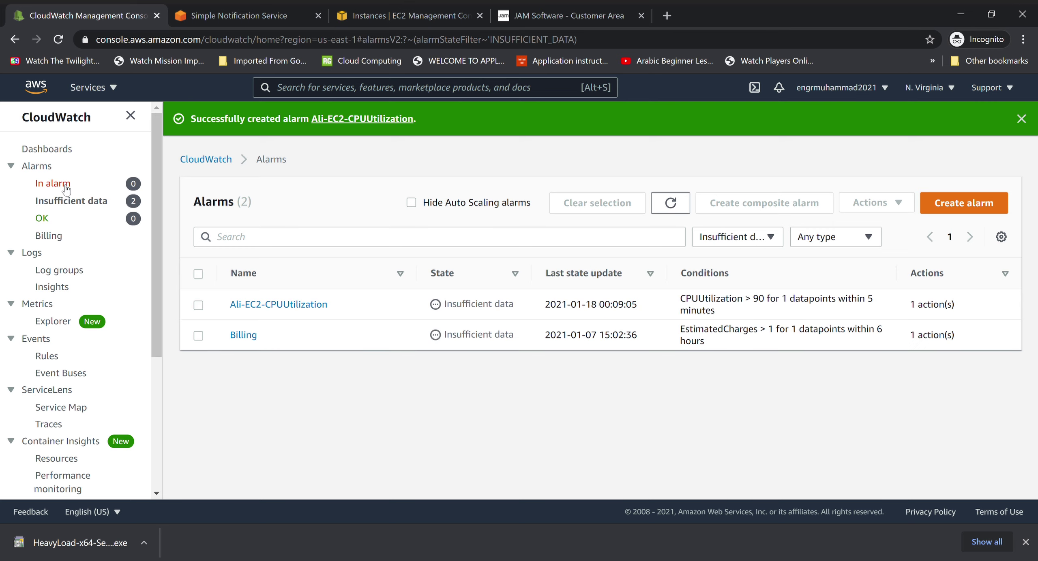
{"action": "left_click", "coordinate": [268, 311]}
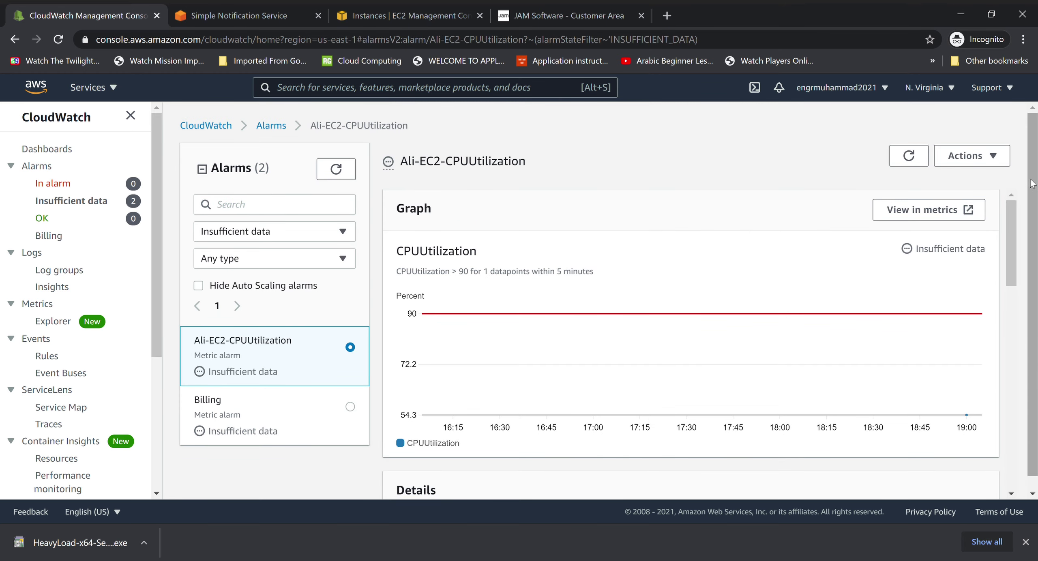
{"action": "scroll", "coordinate": [1033, 183], "scroll_direction": "down", "scroll_amount": 1}
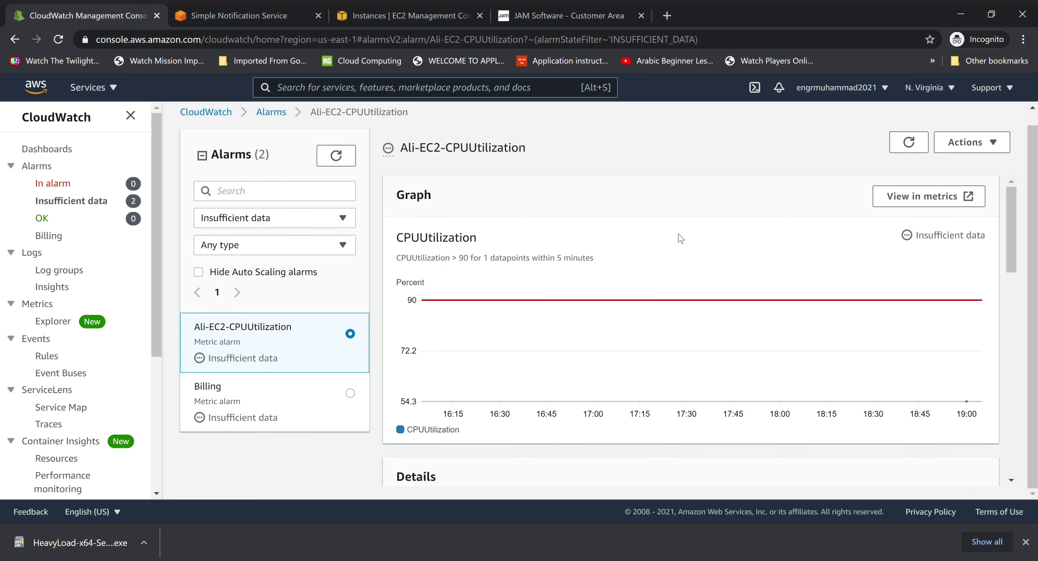
Return to the EC2 instance, download its Remote Desktop file for a standalone RDP client, and open the file
{"action": "left_click", "coordinate": [365, 16]}
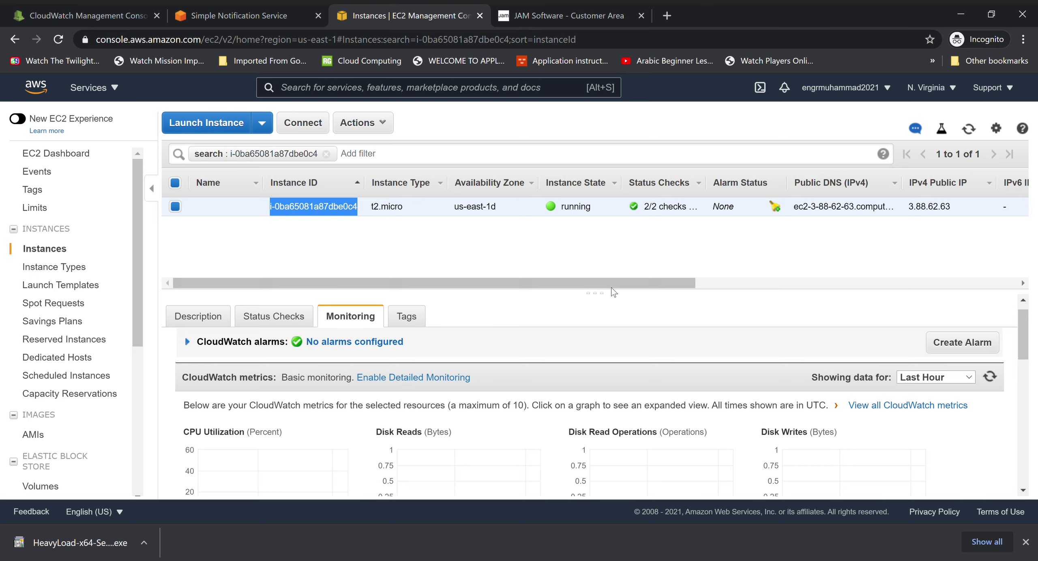
{"action": "left_click_drag", "start_coordinate": [614, 284], "coordinate": [489, 273]}
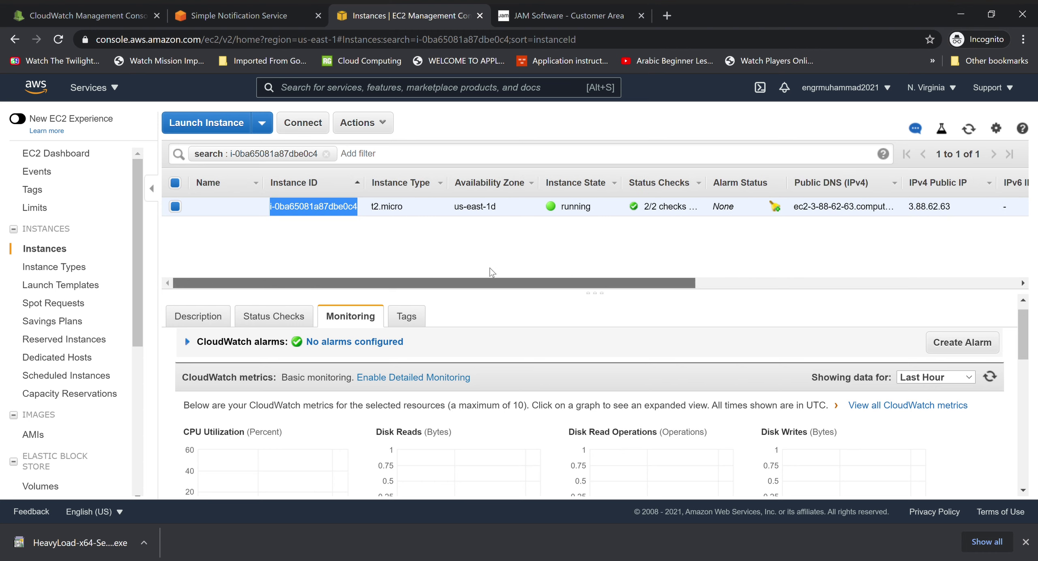
{"action": "left_click", "coordinate": [303, 123]}
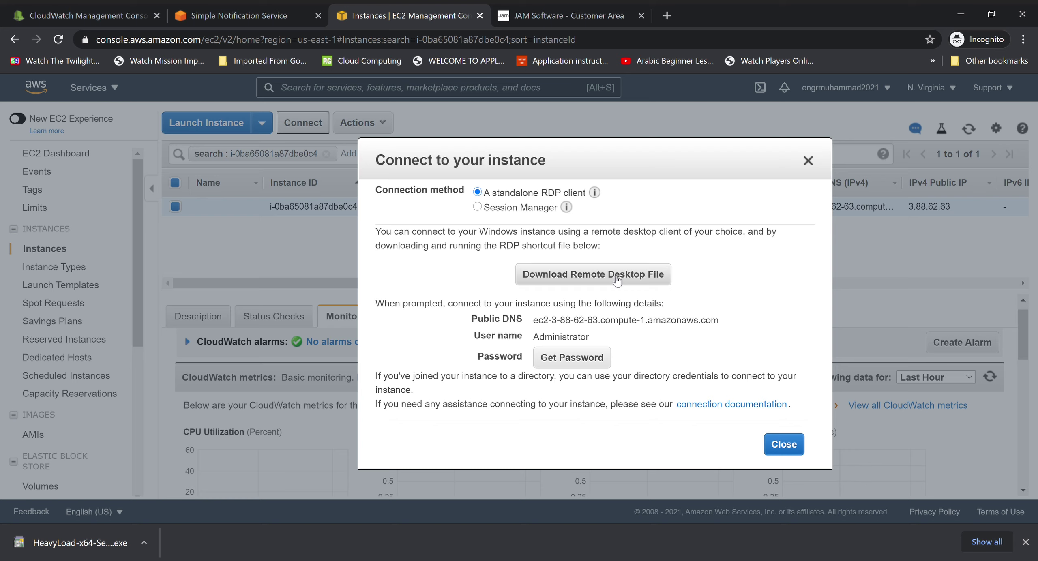
{"action": "left_click", "coordinate": [616, 278]}
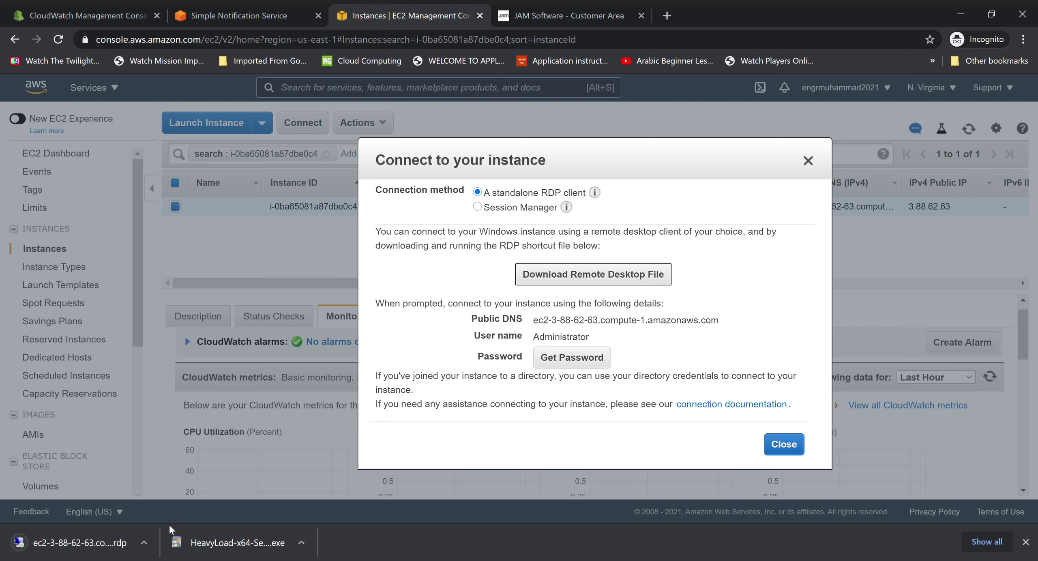
{"action": "left_click", "coordinate": [91, 544]}
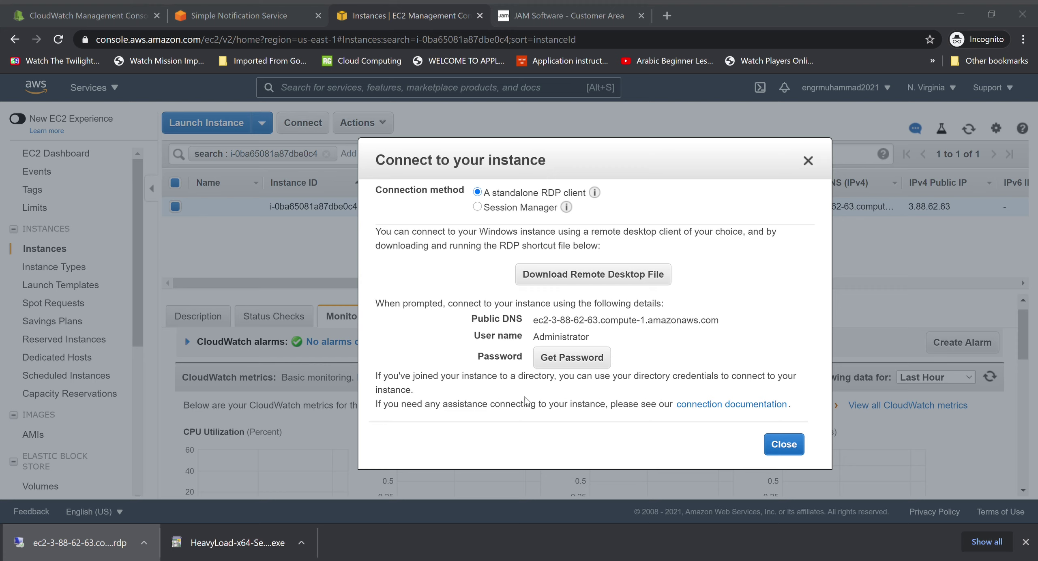
Decrypt the instance's Administrator password using the ali-key1.pem key pair file
{"action": "left_click", "coordinate": [590, 365]}
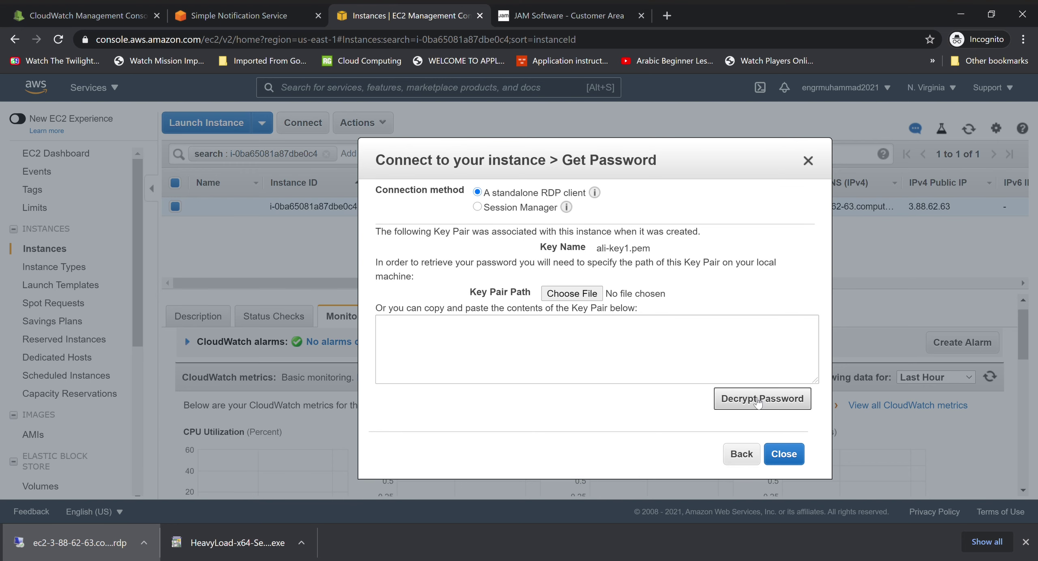
{"action": "left_click", "coordinate": [758, 399]}
{"action": "left_click", "coordinate": [580, 296]}
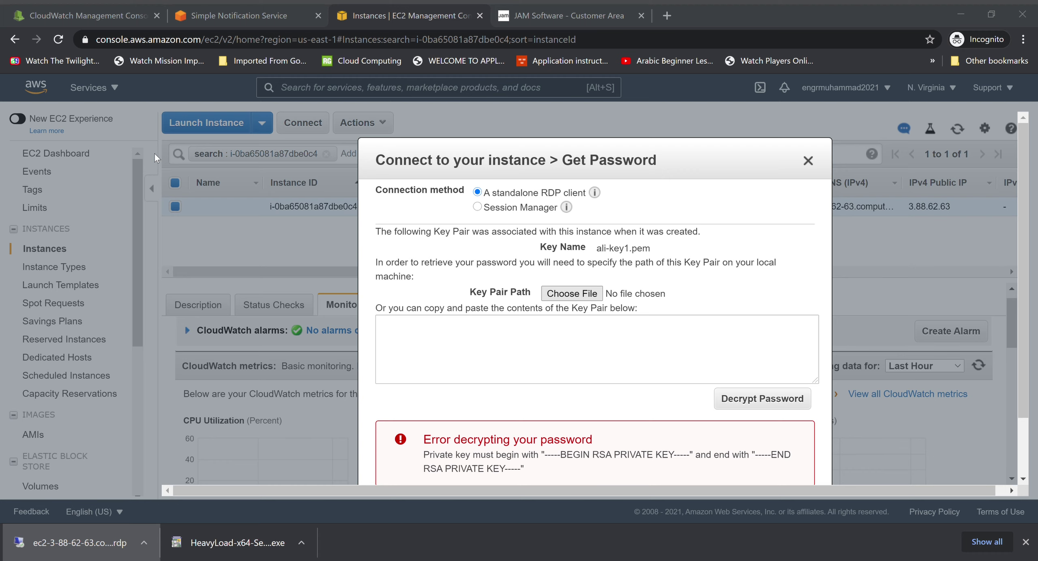
{"action": "double_click", "coordinate": [145, 104]}
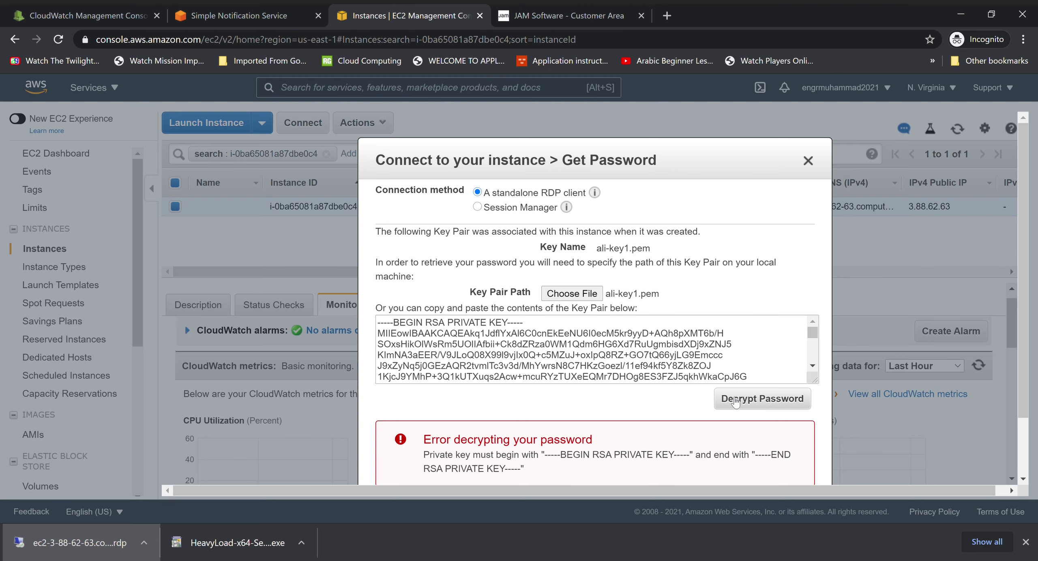
{"action": "left_click", "coordinate": [769, 402]}
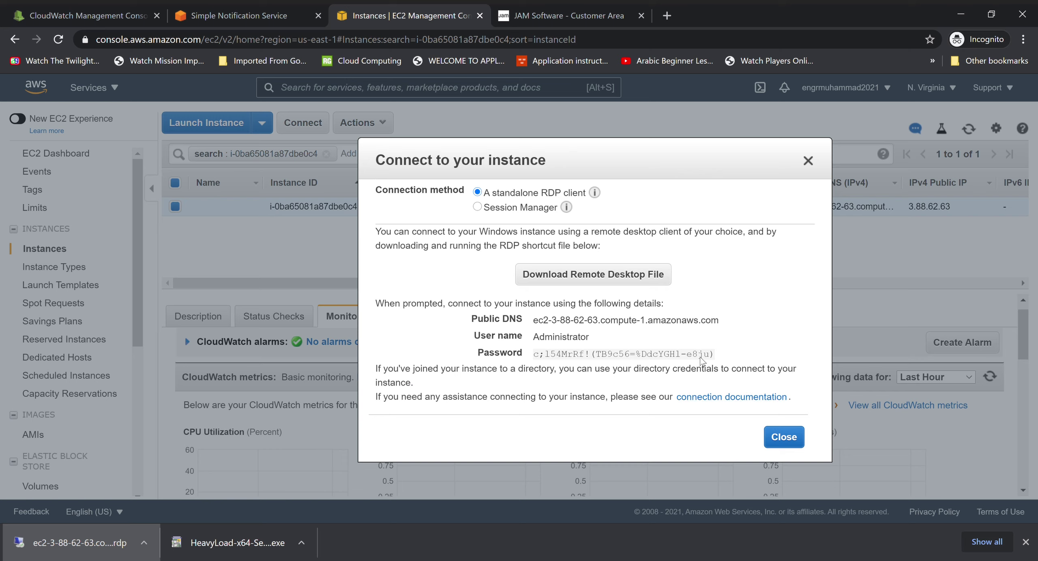
Select the decrypted Administrator password for the remote desktop login and close the connection details
{"action": "left_click", "coordinate": [719, 354]}
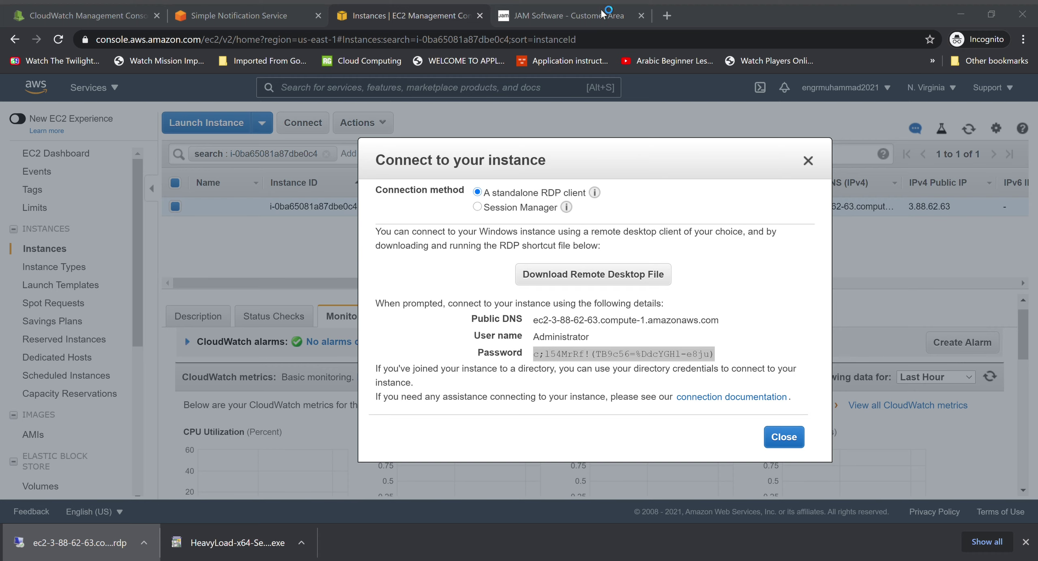
{"action": "triple_click", "coordinate": [605, 353]}
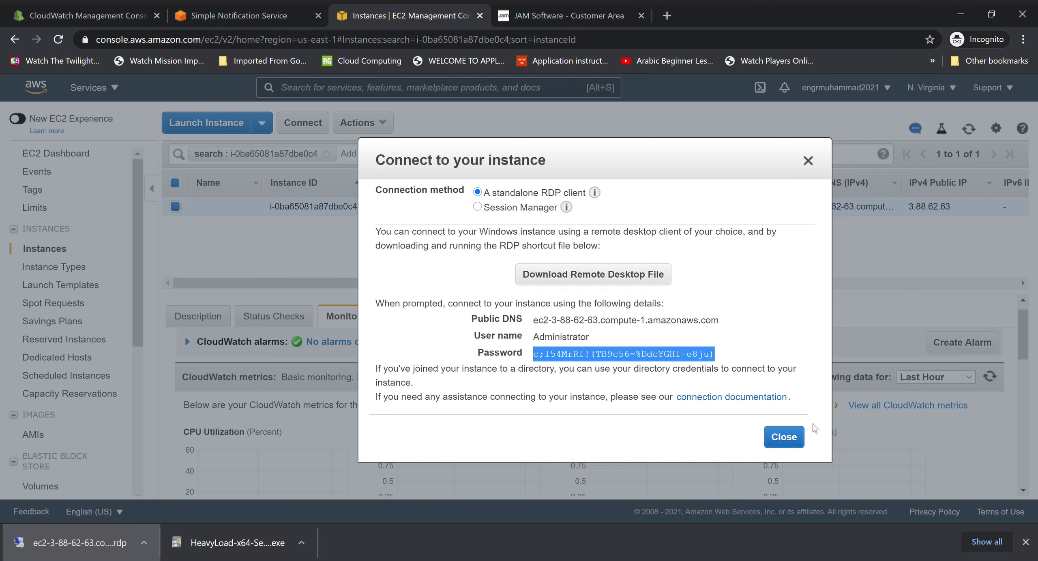
{"action": "left_click", "coordinate": [784, 437]}
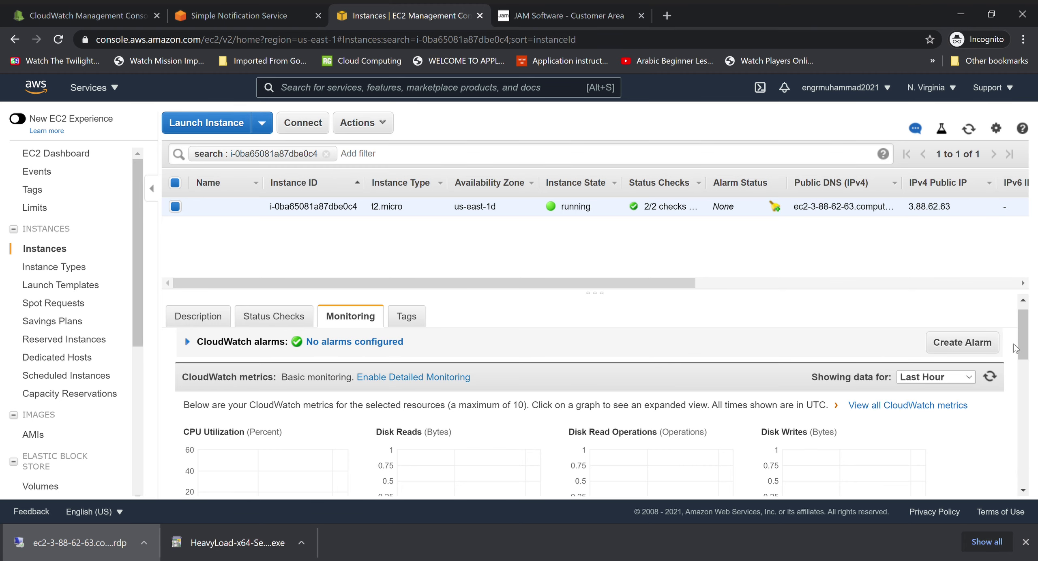
Expand the instance's CPU Utilization graph, inspect its datapoints, refresh it twice, and close the details
{"action": "left_click_drag", "start_coordinate": [1023, 335], "coordinate": [1019, 357]}
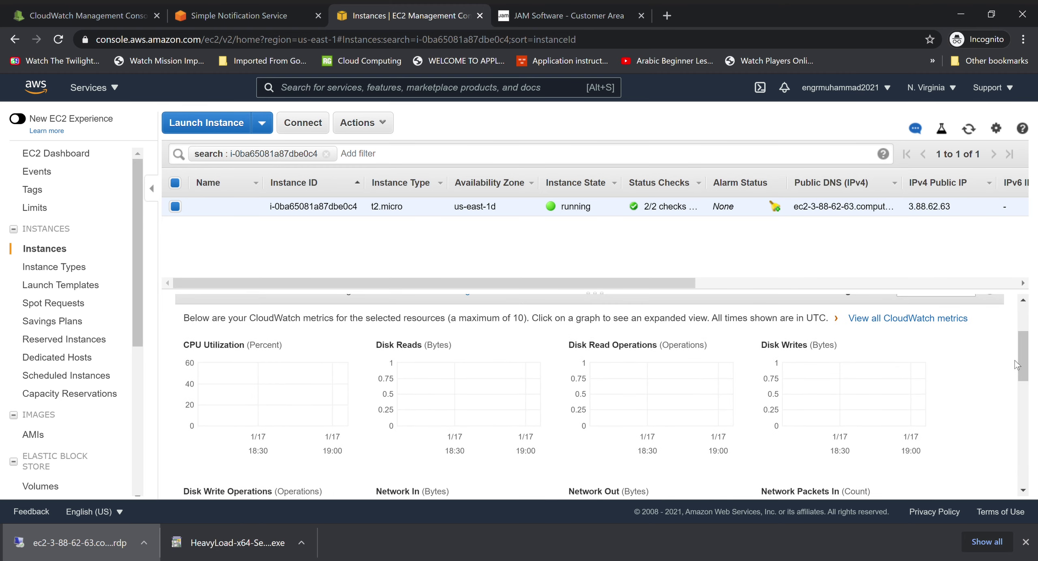
{"action": "left_click", "coordinate": [239, 388]}
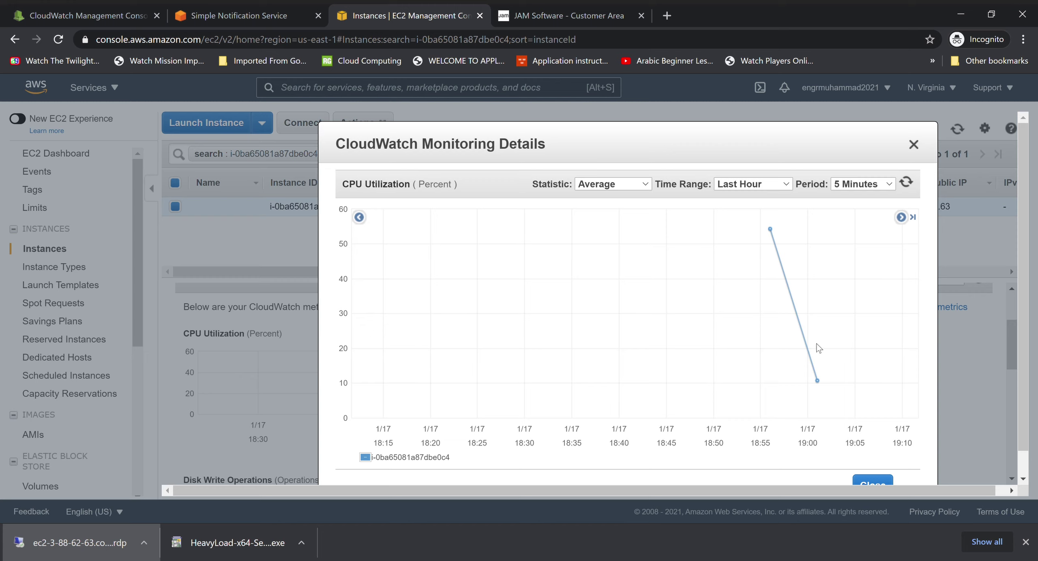
{"action": "mouse_move", "coordinate": [770, 230]}
{"action": "left_click", "coordinate": [906, 184]}
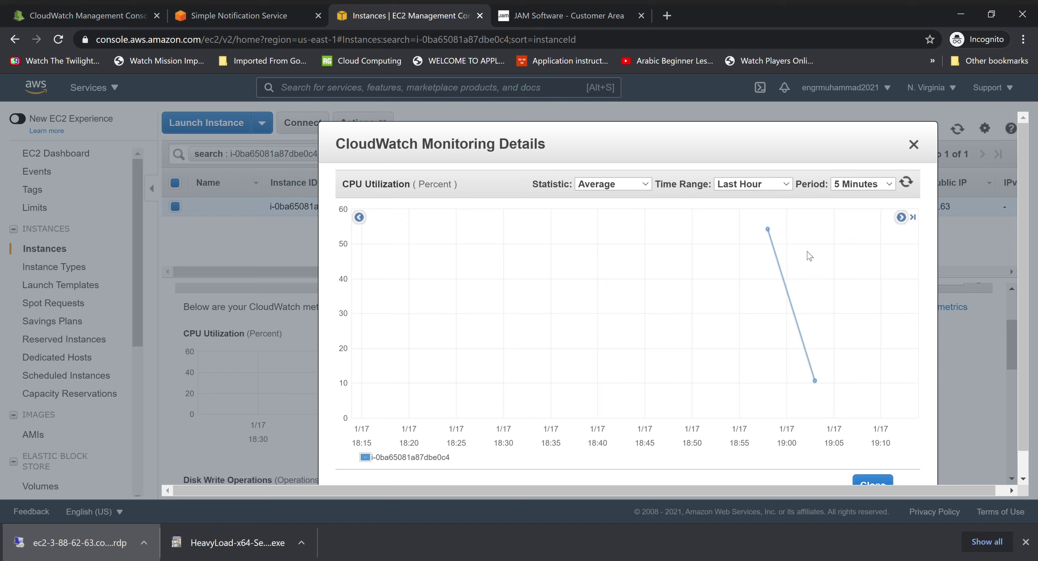
{"action": "left_click", "coordinate": [908, 185]}
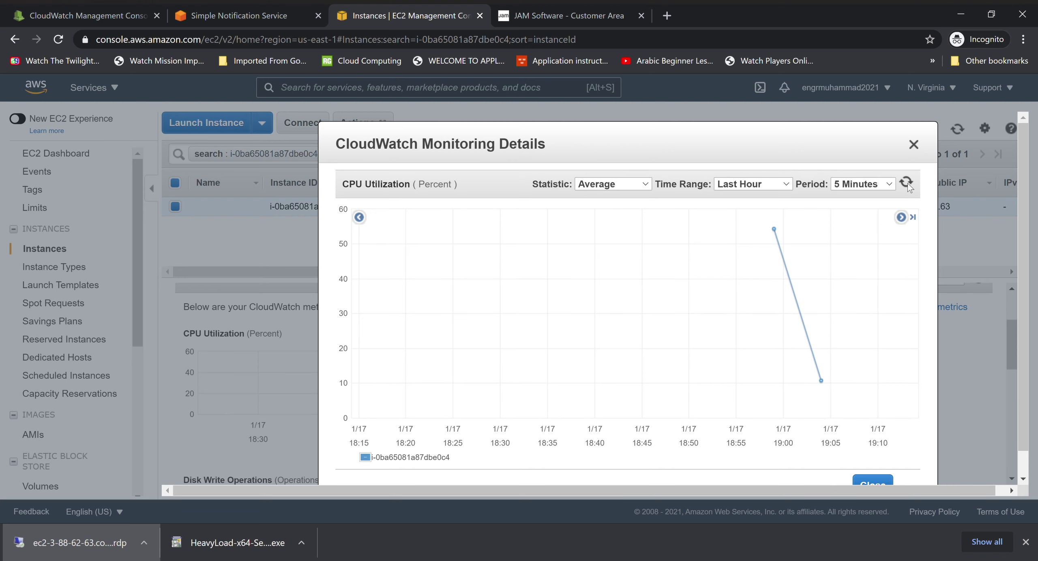
{"action": "left_click", "coordinate": [914, 144]}
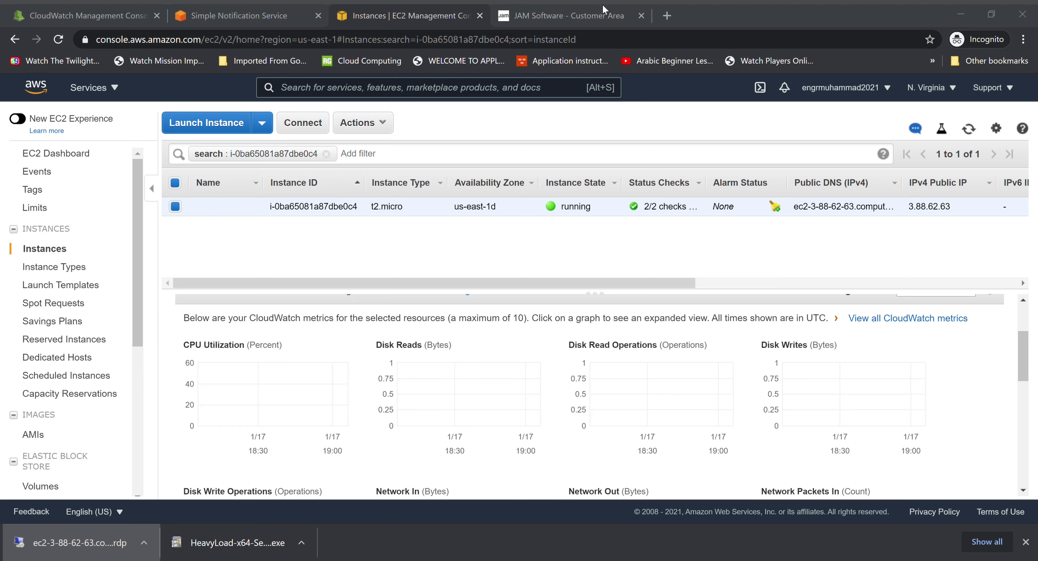
Reopen the instance's CPU Utilization graph, read the values of both datapoints, and close it
{"action": "left_click", "coordinate": [628, 8]}
{"action": "left_click", "coordinate": [268, 393]}
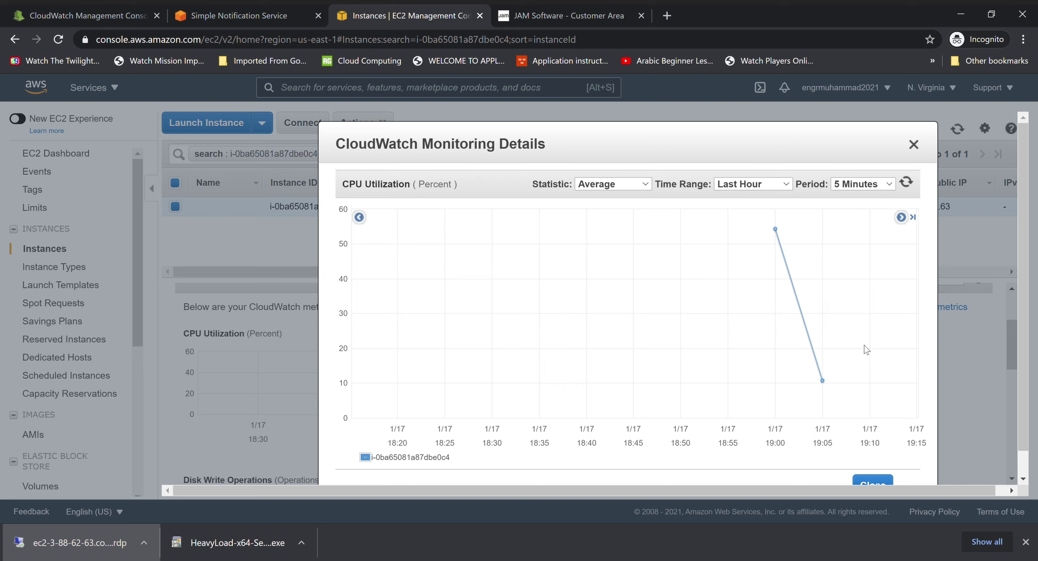
{"action": "mouse_move", "coordinate": [824, 382]}
{"action": "mouse_move", "coordinate": [775, 229]}
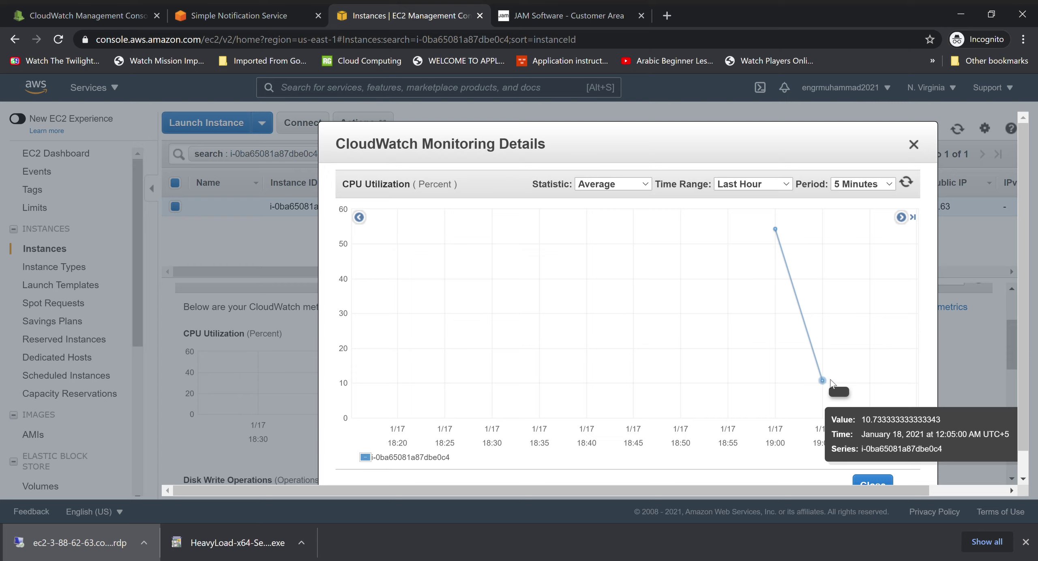
{"action": "left_click", "coordinate": [913, 145]}
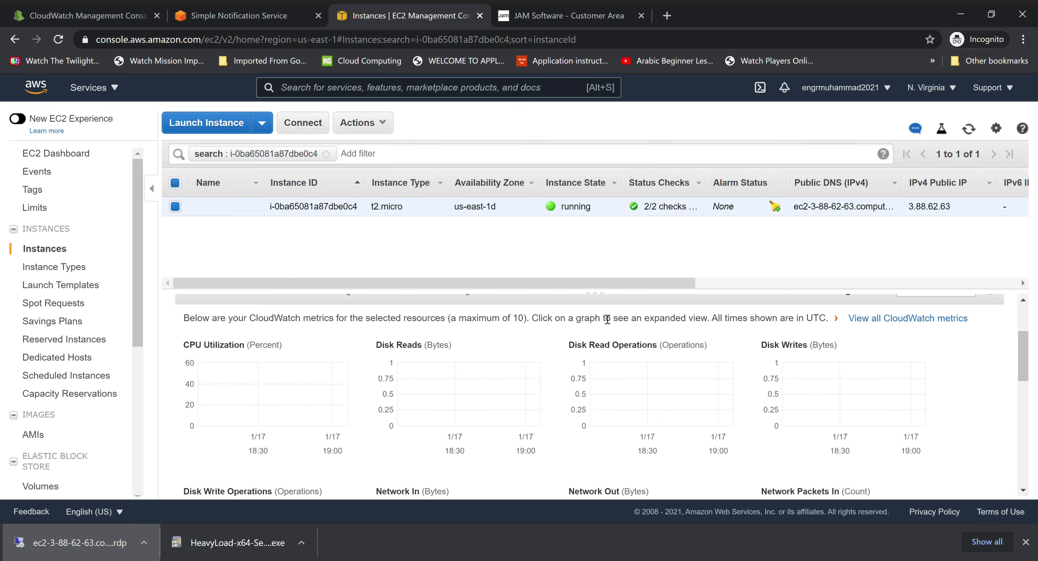
Open Ali-EC2-CPUUtilization from the alarms in the OK state, refresh it, and examine the newest datapoint on its graph
{"action": "left_click", "coordinate": [88, 15]}
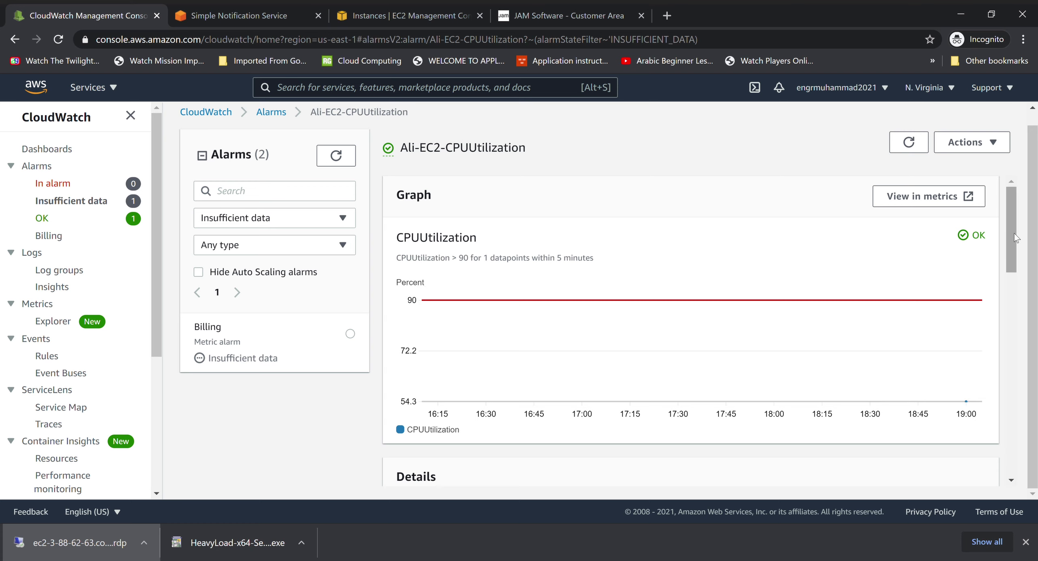
{"action": "scroll", "coordinate": [1016, 246], "scroll_direction": "down", "scroll_amount": 1}
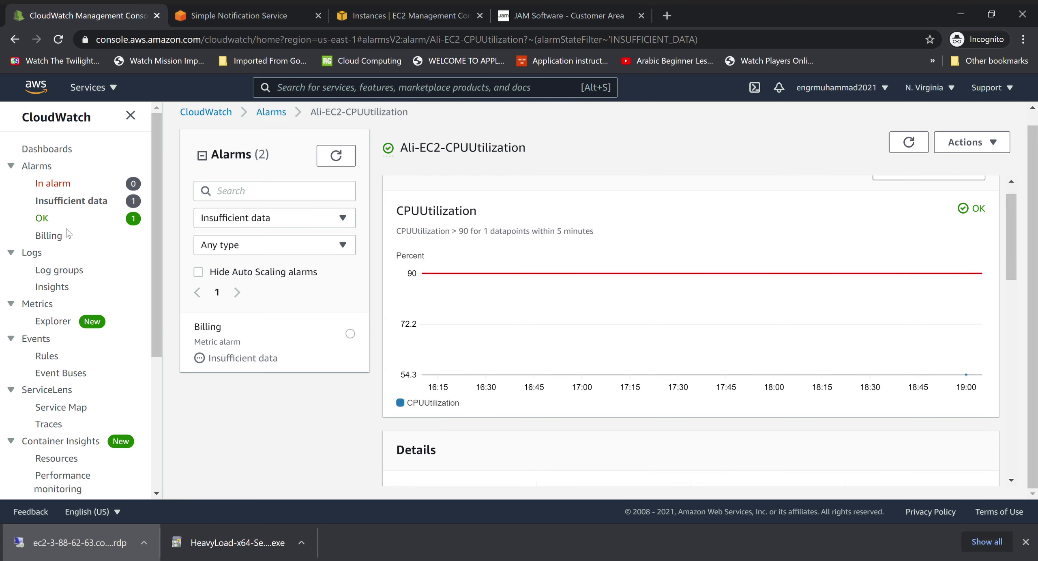
{"action": "left_click", "coordinate": [42, 220]}
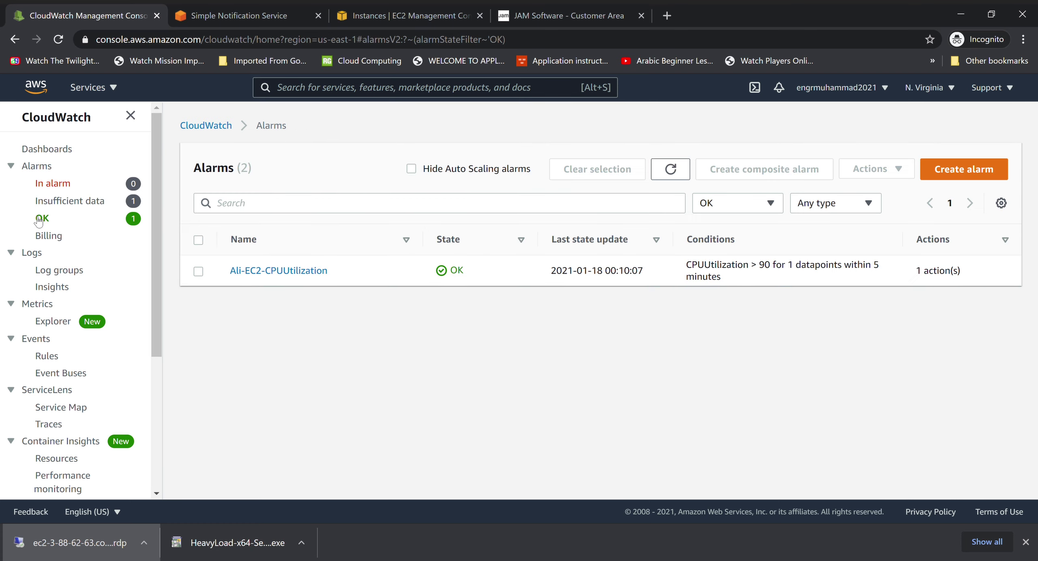
{"action": "left_click", "coordinate": [289, 271]}
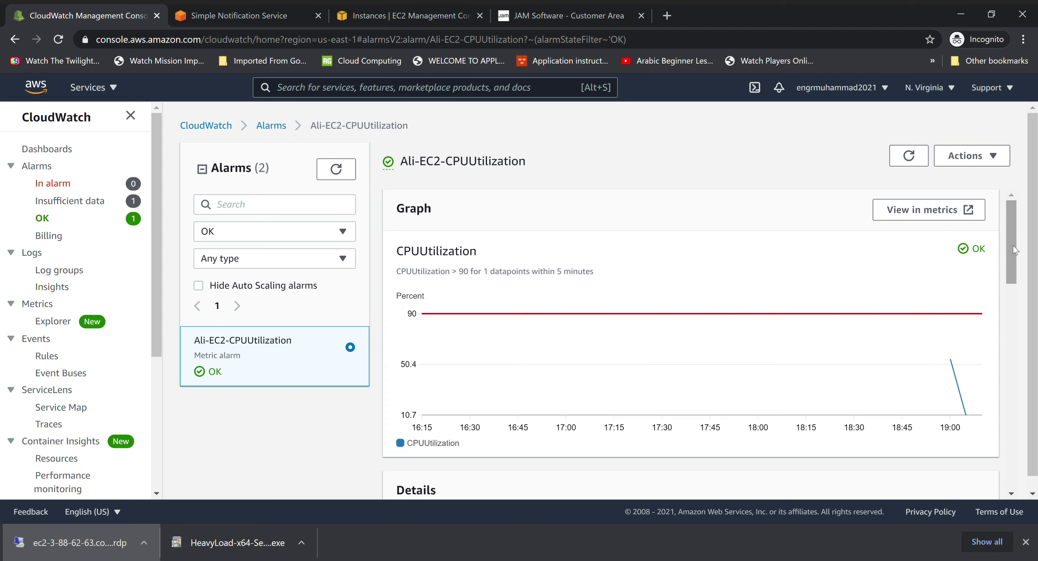
{"action": "mouse_move", "coordinate": [1013, 245]}
{"action": "left_mouse_down"}
{"action": "mouse_move", "coordinate": [1013, 279]}
{"action": "mouse_move", "coordinate": [1013, 250]}
{"action": "left_mouse_up"}
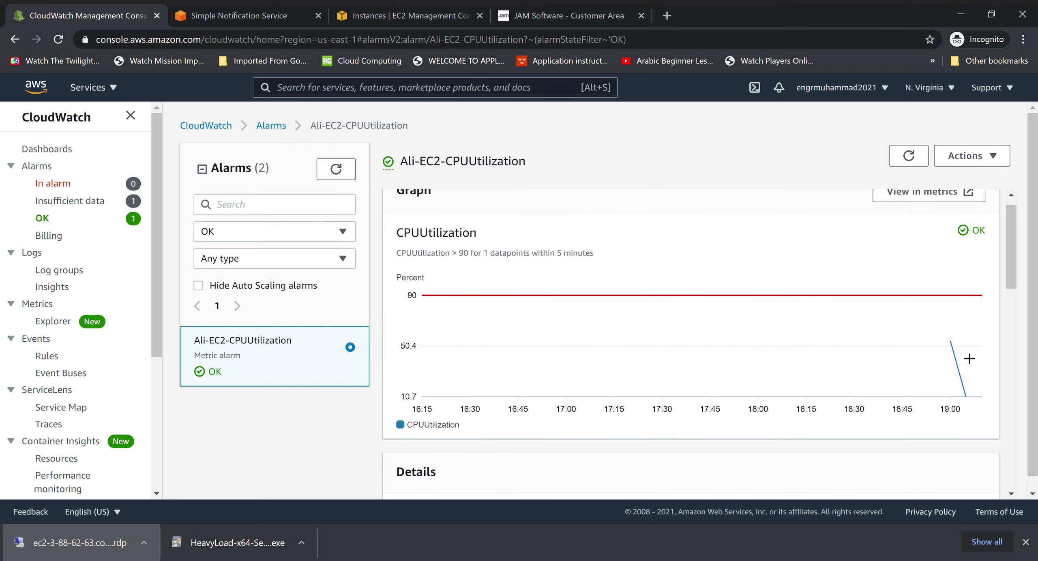
{"action": "mouse_move", "coordinate": [958, 351]}
{"action": "scroll", "coordinate": [1012, 255], "scroll_direction": "down", "scroll_amount": 1}
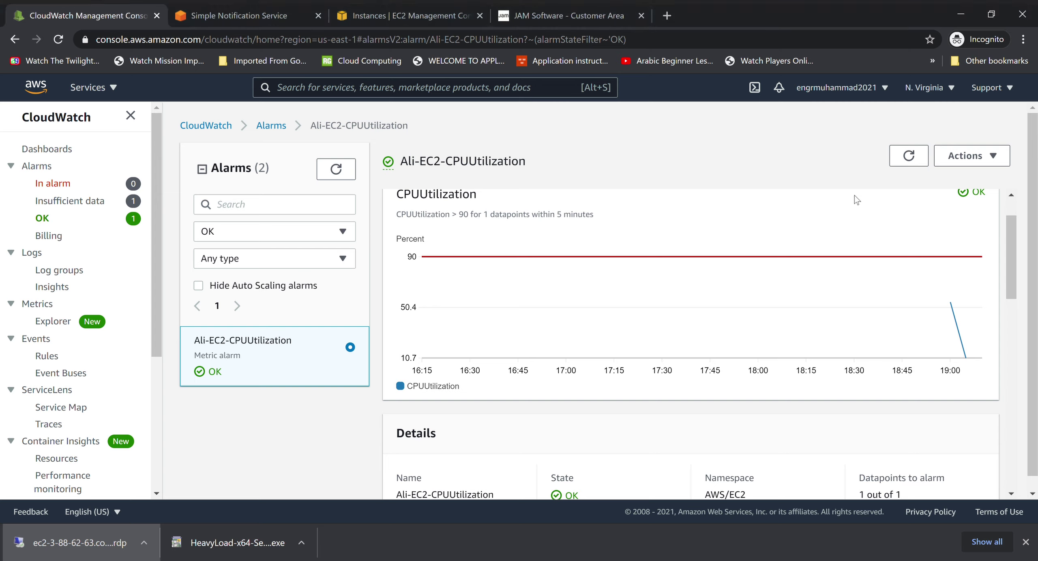
{"action": "left_click", "coordinate": [921, 159]}
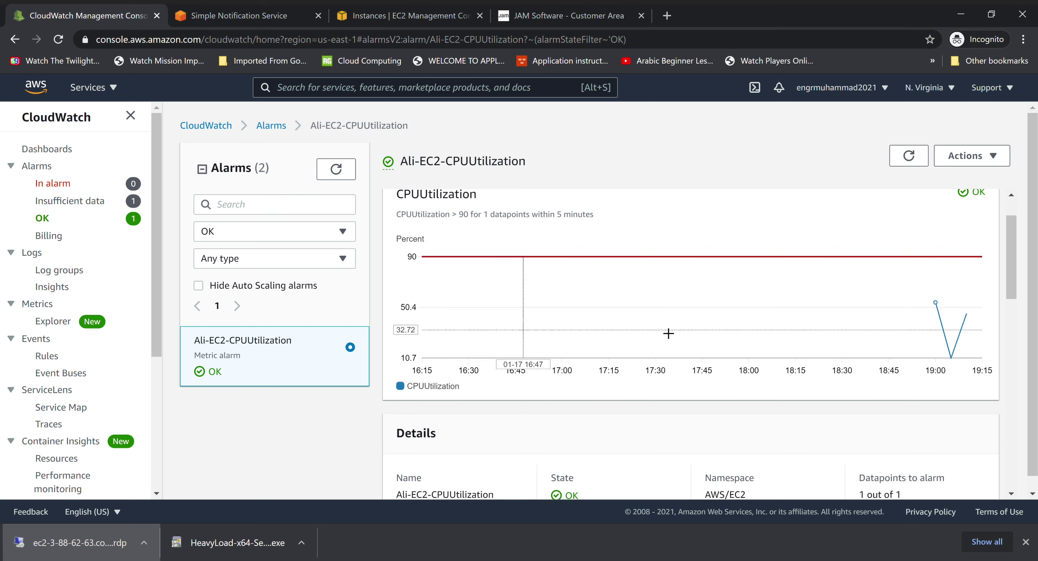
{"action": "mouse_move", "coordinate": [961, 327]}
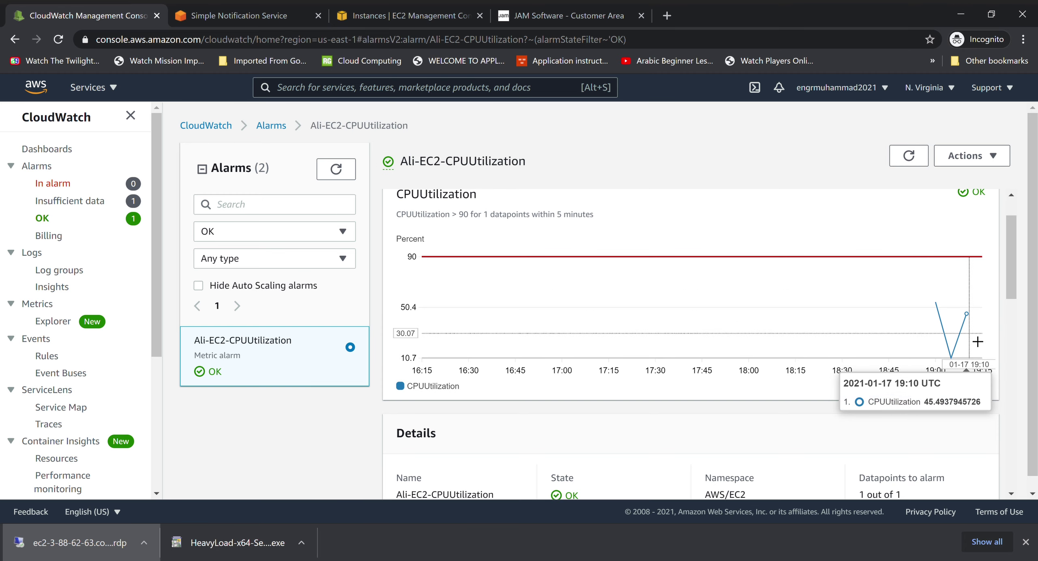
Return to the EC2 instance, expand its CPU Utilization graph, refresh it, and compare the datapoints
{"action": "left_click", "coordinate": [395, 17]}
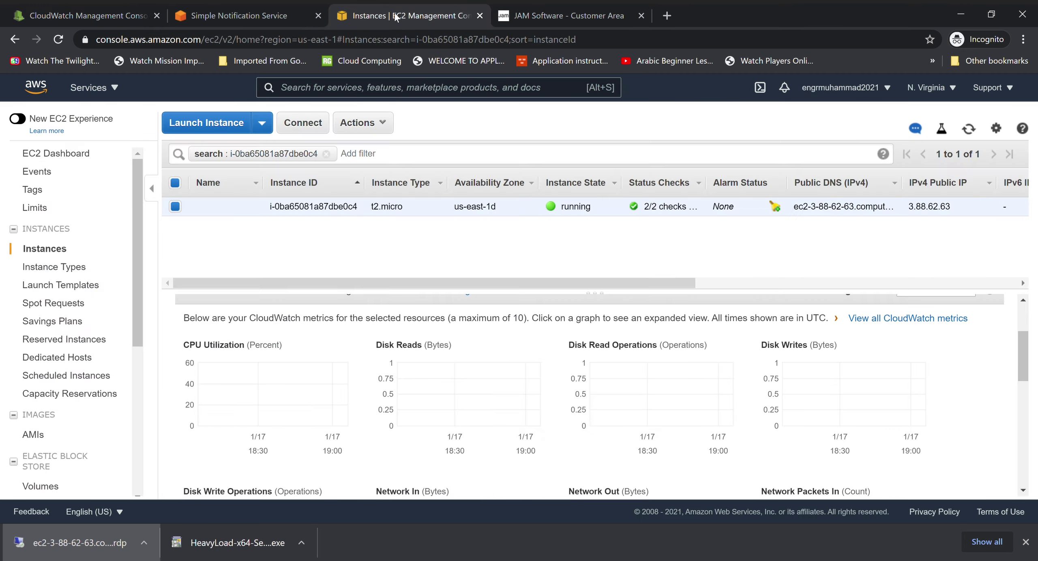
{"action": "left_click", "coordinate": [278, 377]}
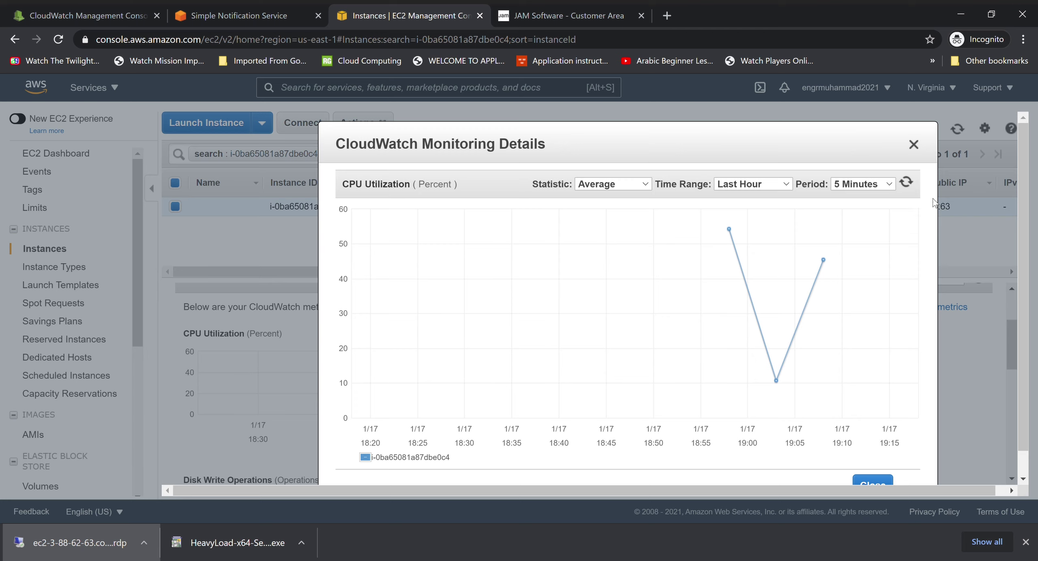
{"action": "left_click", "coordinate": [909, 182]}
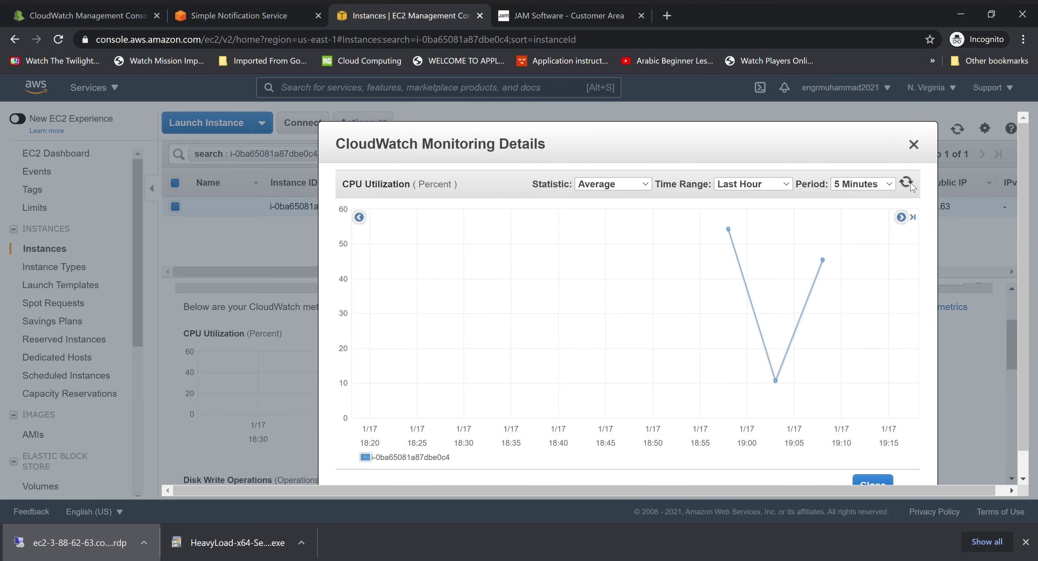
{"action": "mouse_move", "coordinate": [729, 229]}
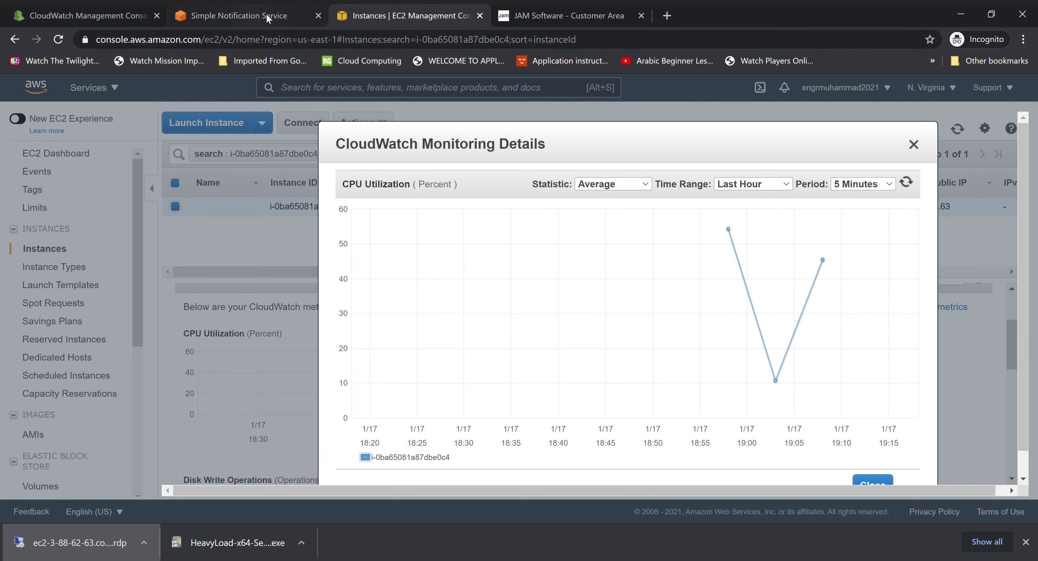
Refresh the Ali-EC2-CPUUtilization alarm repeatedly while checking its graph, and refresh the EC2 instance's expanded CPU Utilization graph
{"action": "left_click", "coordinate": [79, 17]}
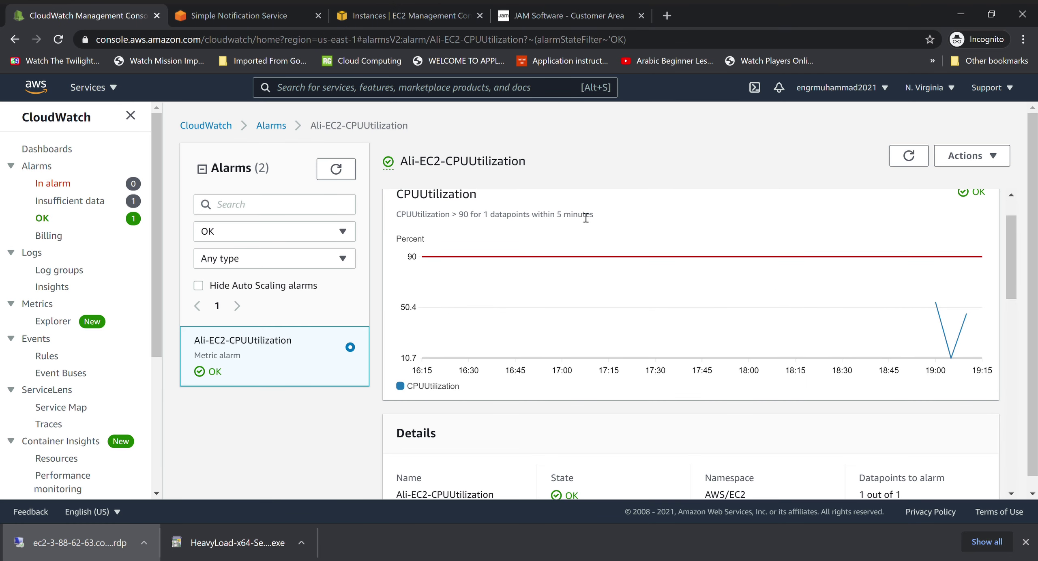
{"action": "left_click", "coordinate": [909, 155]}
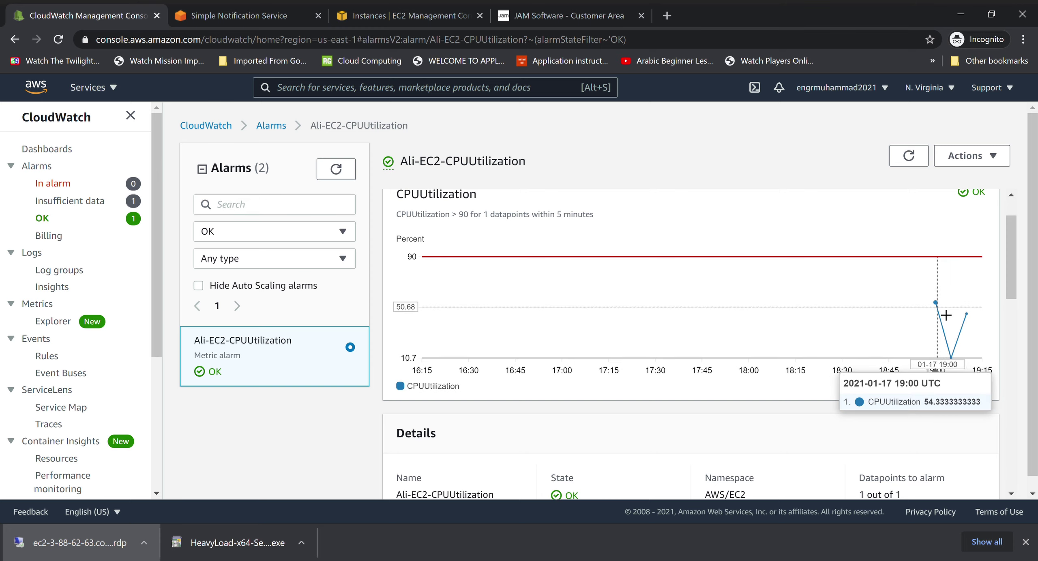
{"action": "left_click", "coordinate": [909, 158]}
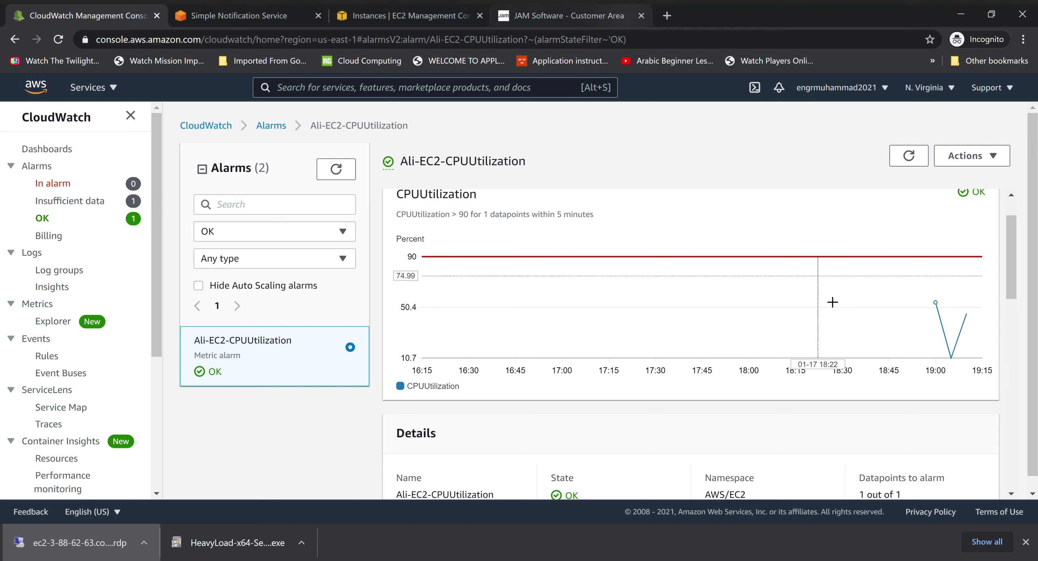
{"action": "left_click", "coordinate": [909, 158]}
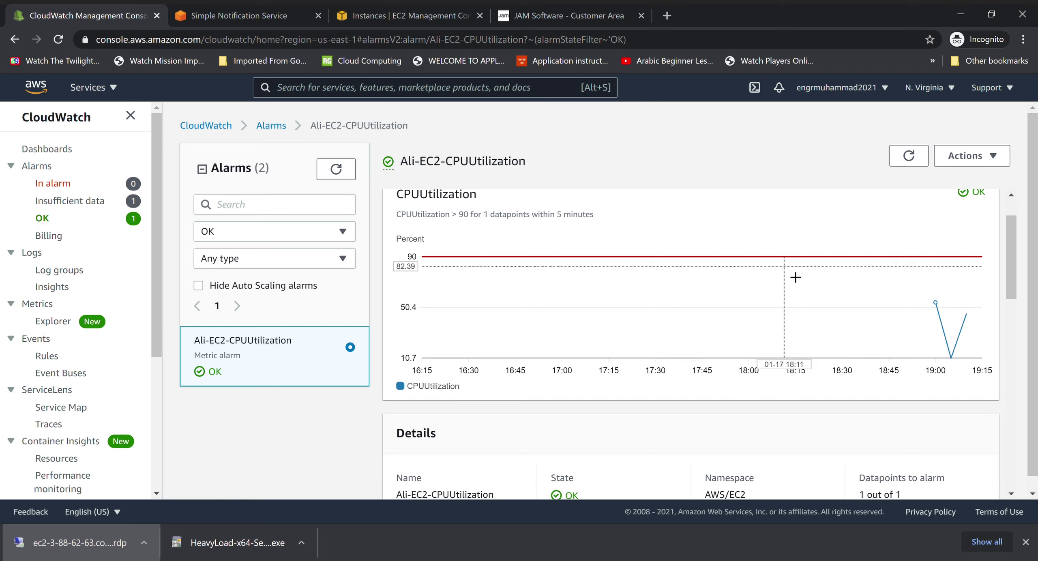
{"action": "left_click", "coordinate": [909, 156]}
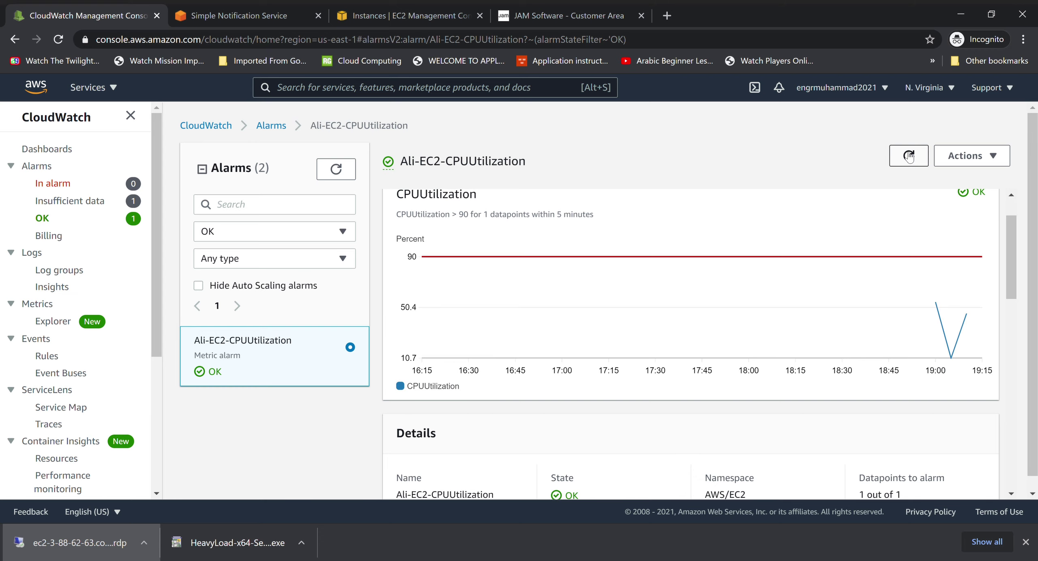
{"action": "mouse_move", "coordinate": [944, 311]}
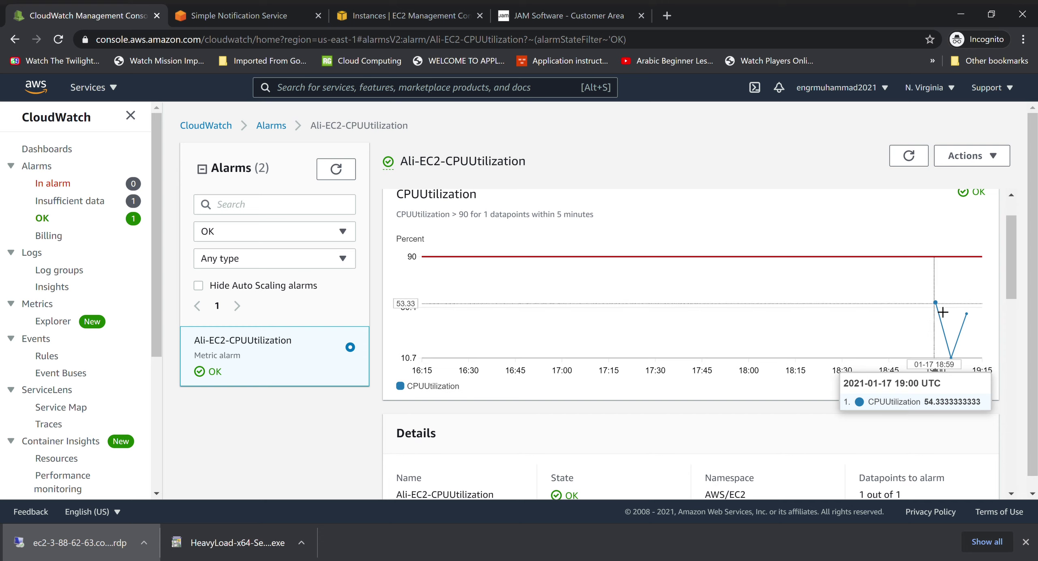
{"action": "left_click", "coordinate": [401, 7]}
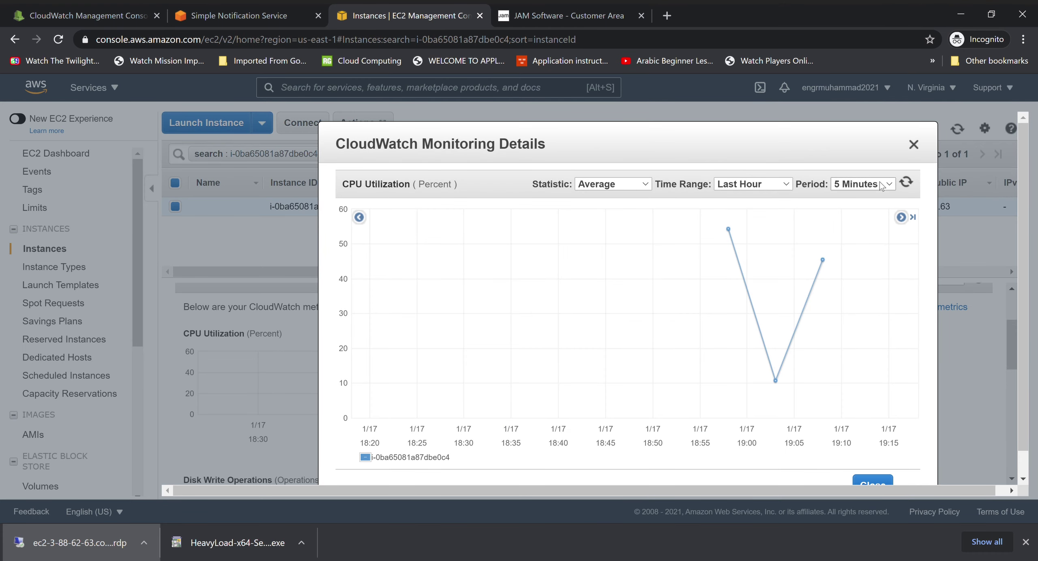
{"action": "left_click", "coordinate": [912, 182]}
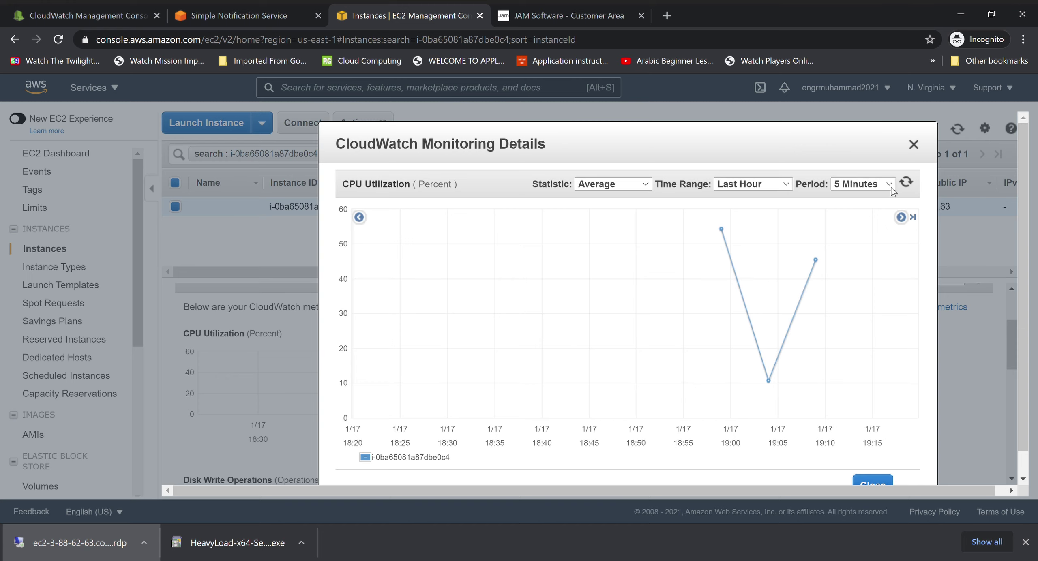
Refresh the EC2 instance's expanded CPU Utilization graph once more and close it
{"action": "left_click", "coordinate": [906, 183]}
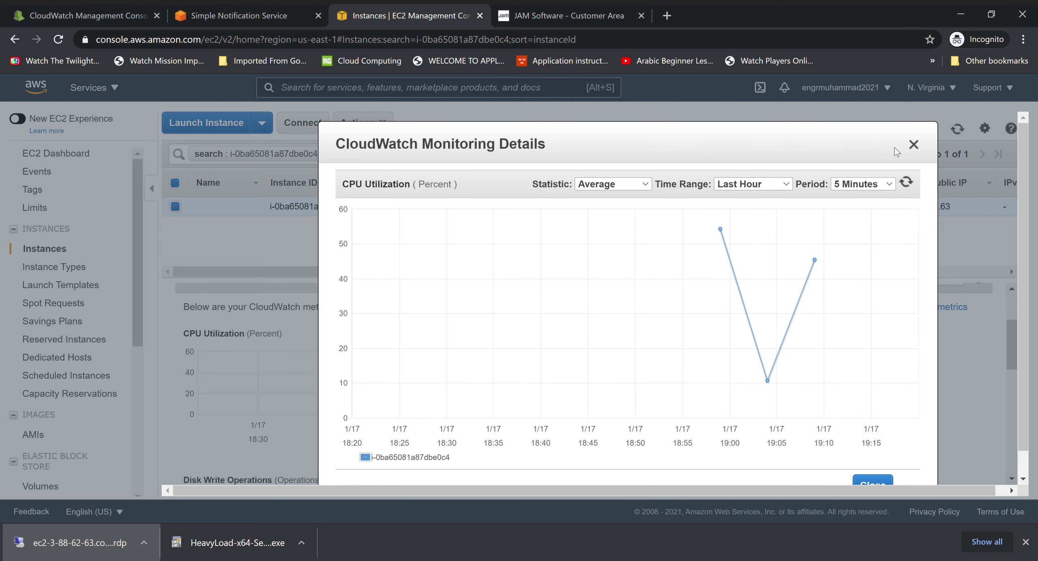
{"action": "left_click", "coordinate": [915, 145]}
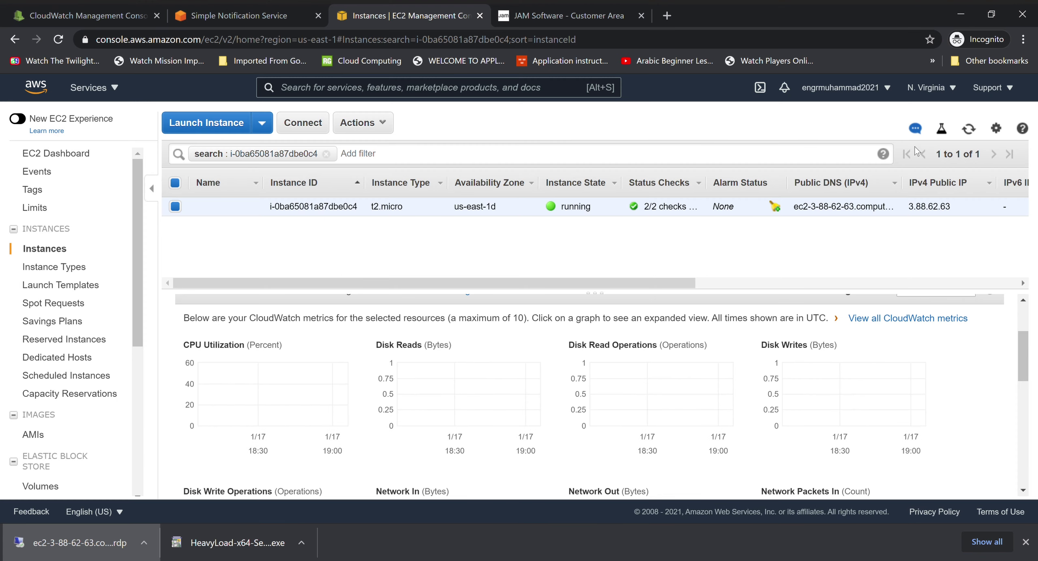
{"action": "left_click_drag", "start_coordinate": [666, 280], "coordinate": [636, 276]}
Return to the Ali-EC2-CPUUtilization alarm, refresh it, reopen it from the alarms in the OK state, and refresh its graph again
{"action": "left_click", "coordinate": [45, 3]}
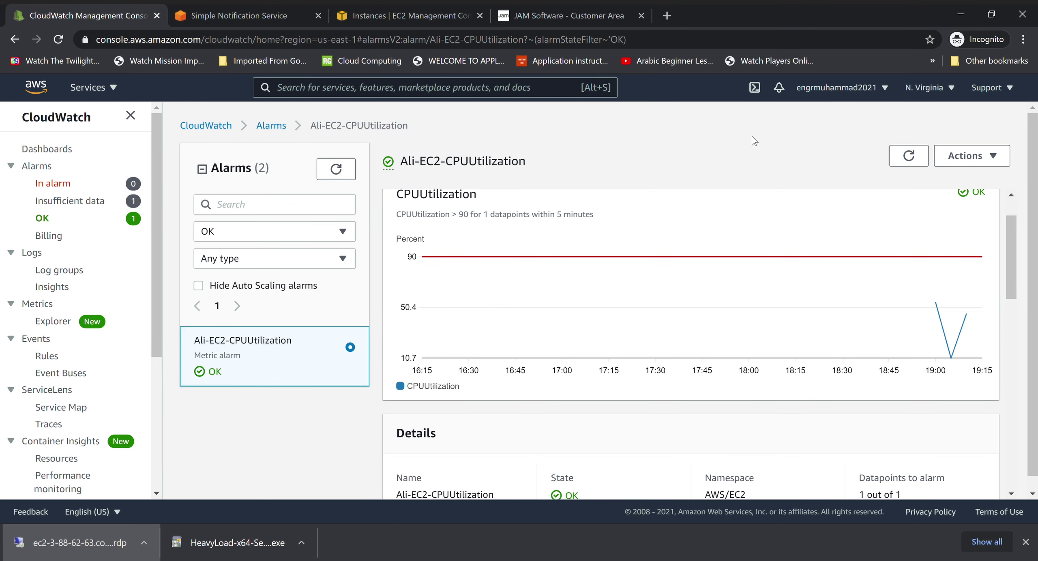
{"action": "left_click", "coordinate": [908, 155]}
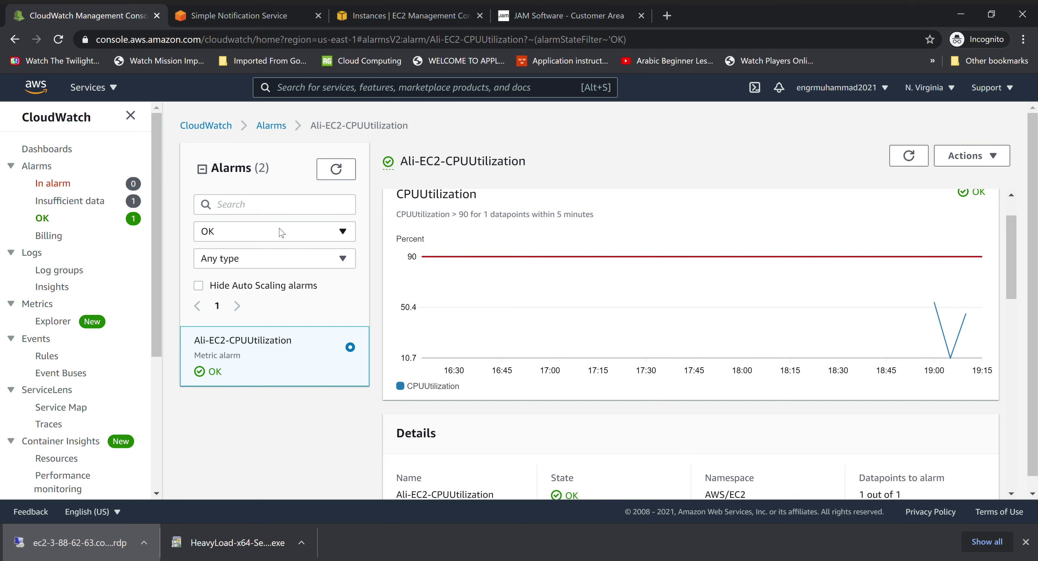
{"action": "left_click", "coordinate": [44, 219]}
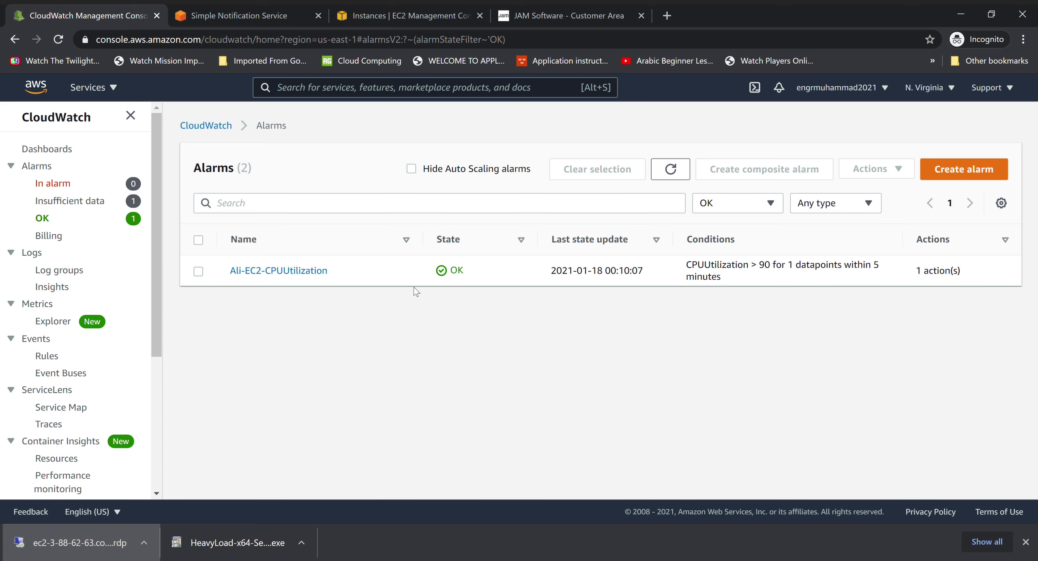
{"action": "left_click", "coordinate": [278, 273]}
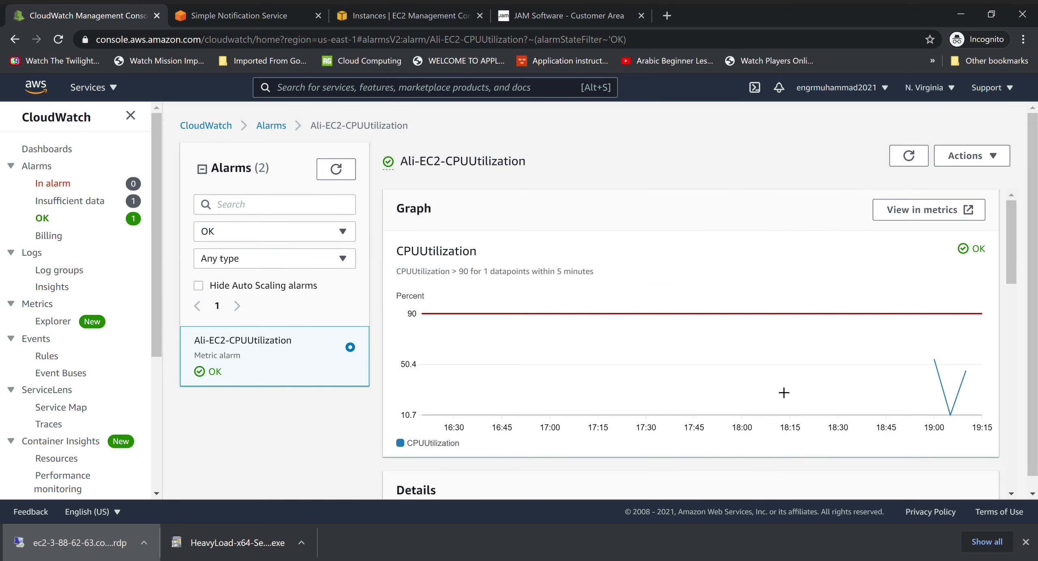
{"action": "left_click", "coordinate": [917, 158]}
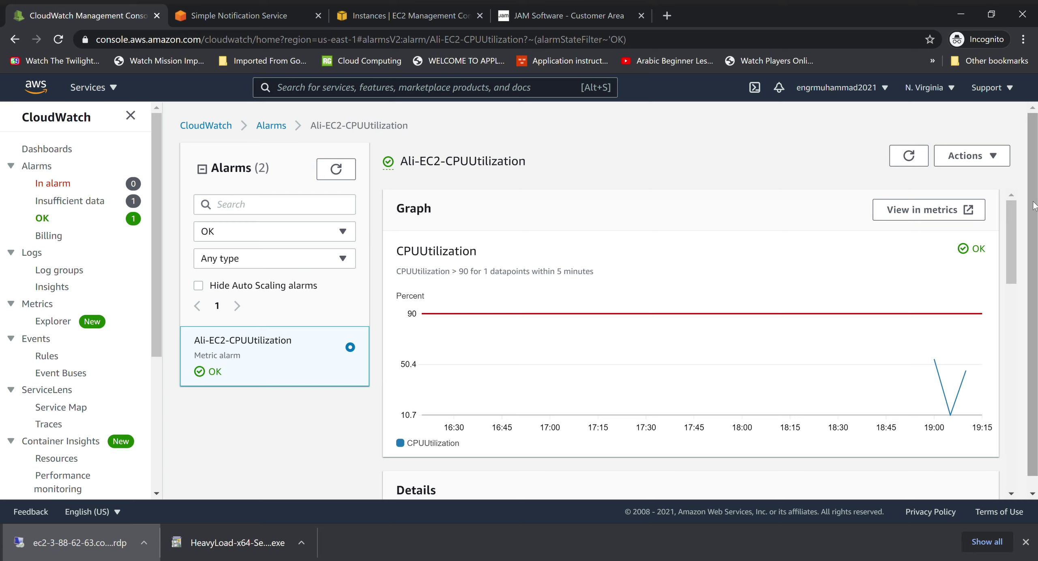
{"action": "left_click", "coordinate": [909, 158]}
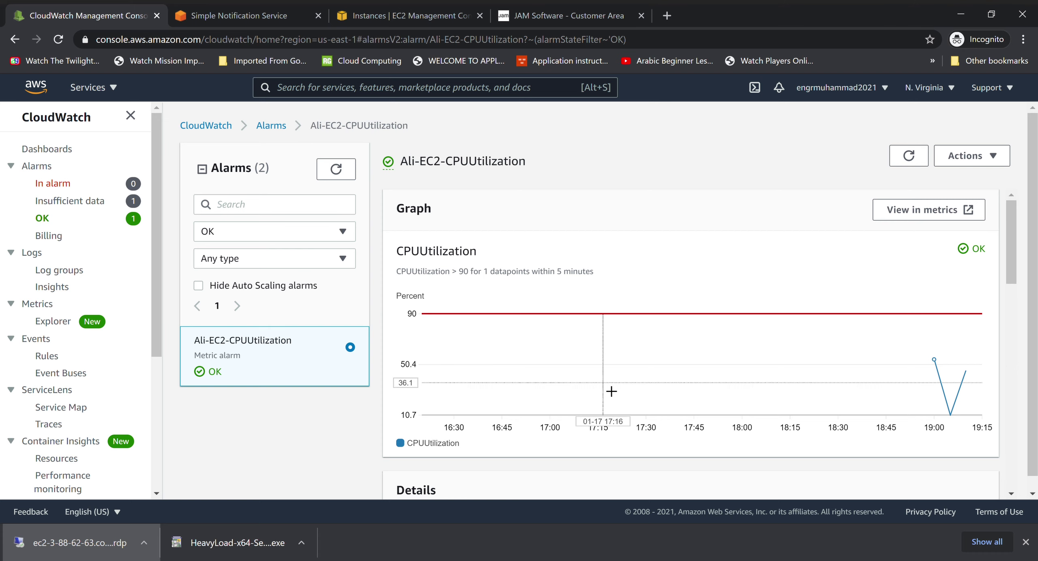
Check the Insufficient data, In alarm and OK alarm lists, then reopen Ali-EC2-CPUUtilization and inspect its newest datapoint
{"action": "left_click", "coordinate": [77, 205]}
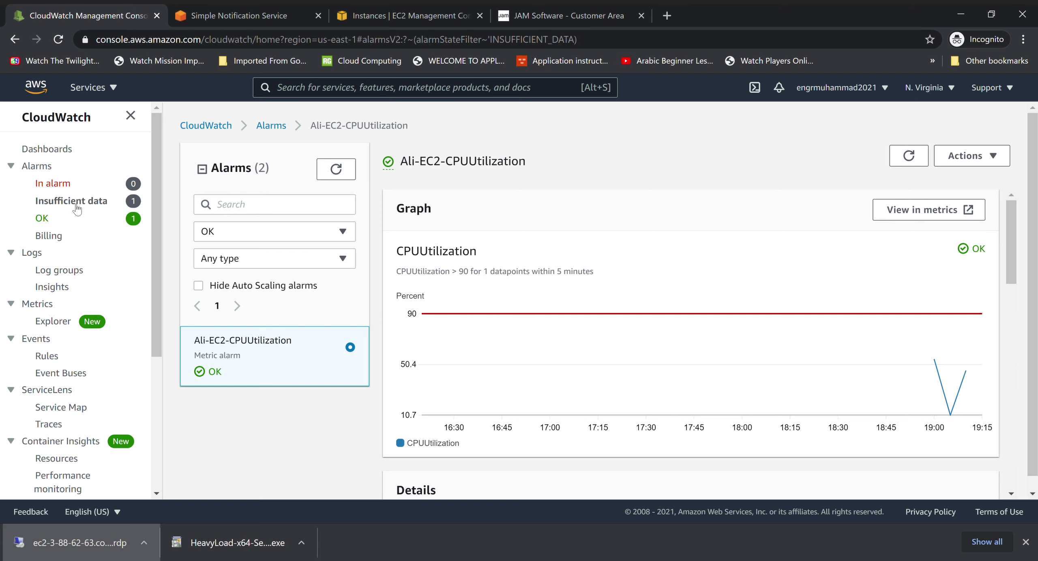
{"action": "left_click", "coordinate": [62, 187]}
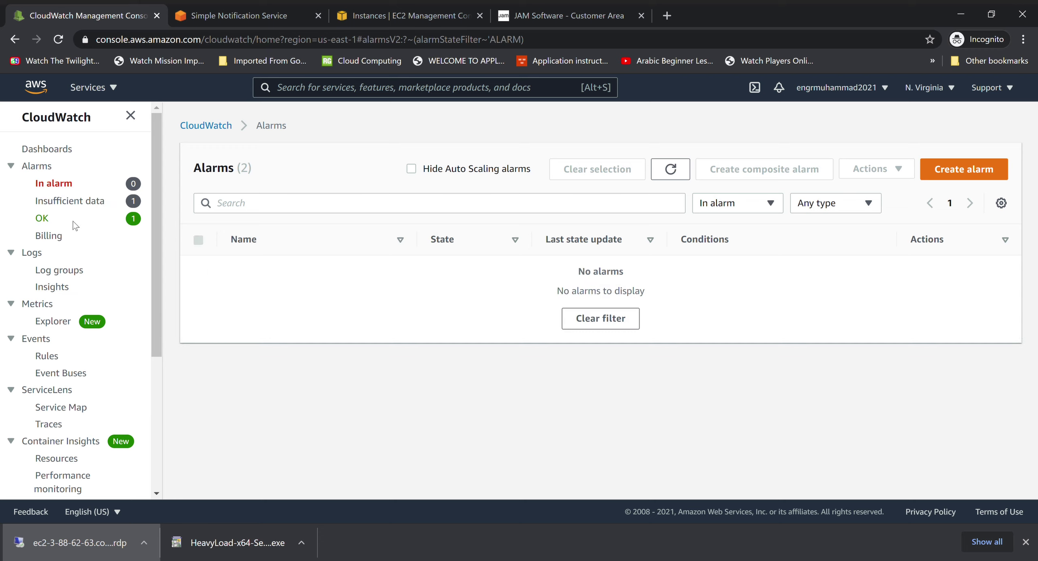
{"action": "left_click", "coordinate": [43, 219]}
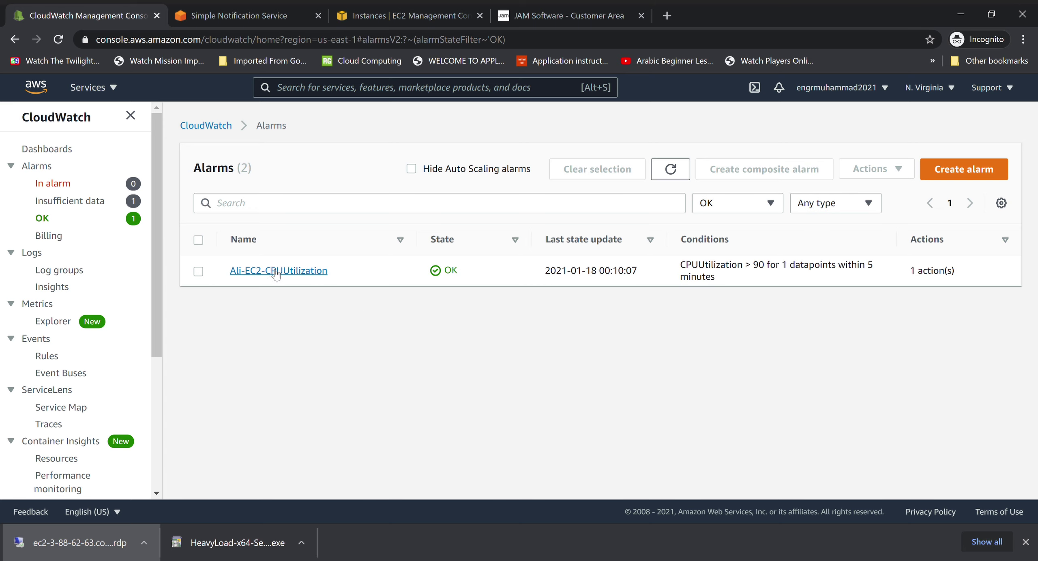
{"action": "left_click", "coordinate": [276, 271]}
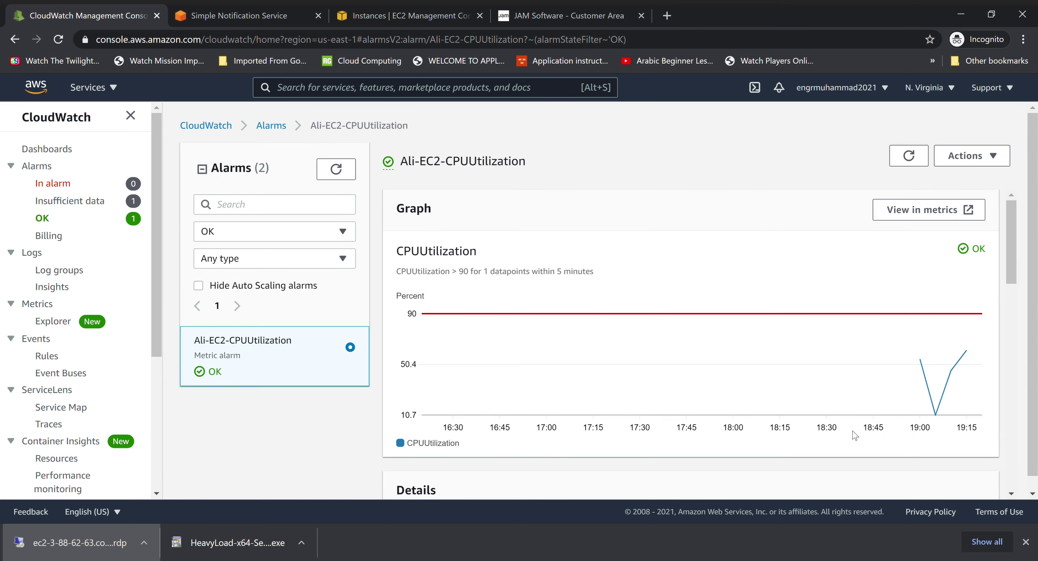
{"action": "mouse_move", "coordinate": [974, 352]}
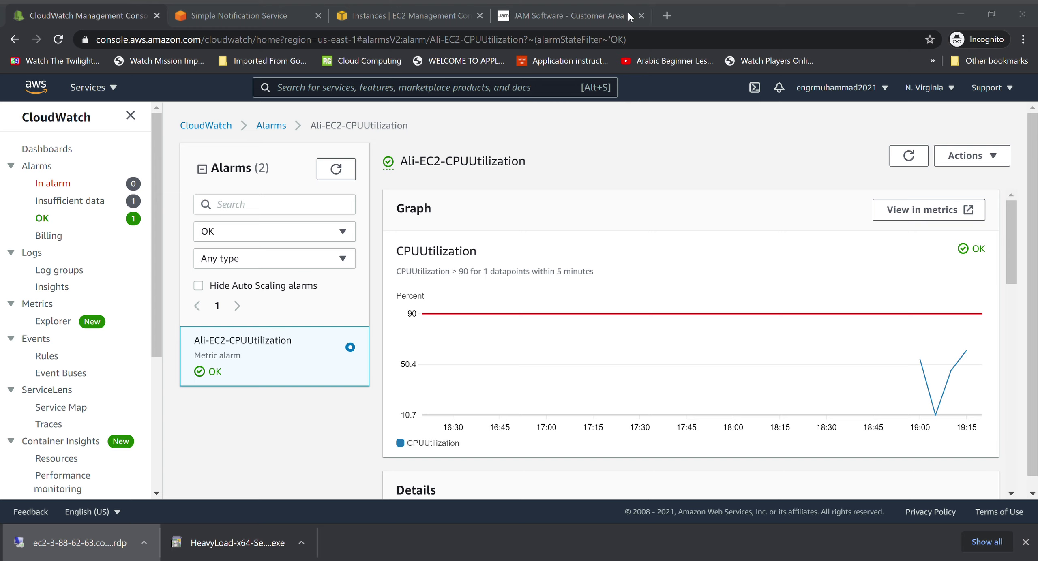
Switch to the EC2 instance, expand its CPU Utilization graph, read the latest datapoint, and refresh the graph
{"action": "left_click", "coordinate": [388, 15]}
{"action": "left_click", "coordinate": [338, 394]}
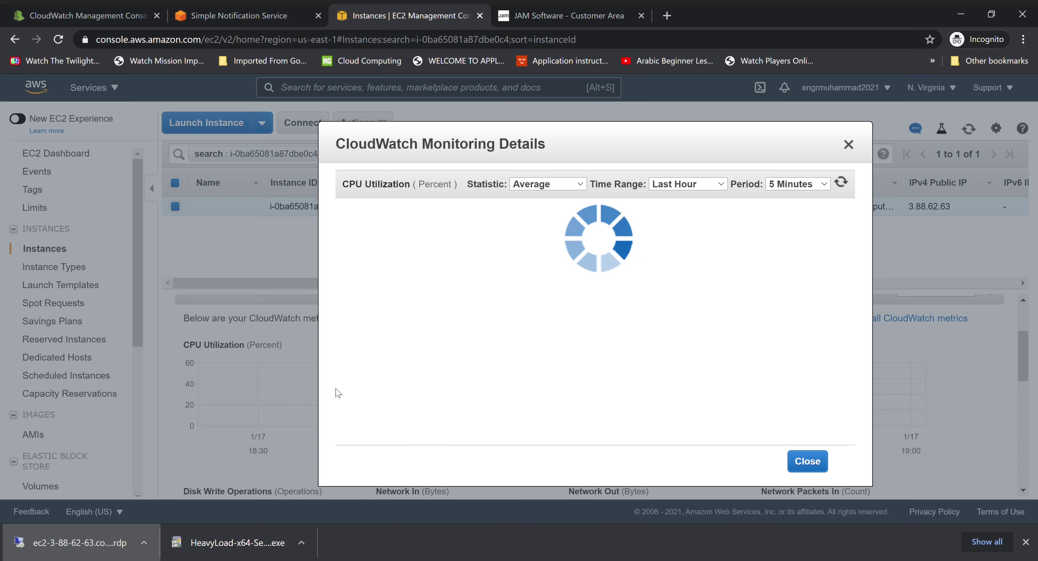
{"action": "mouse_move", "coordinate": [819, 235]}
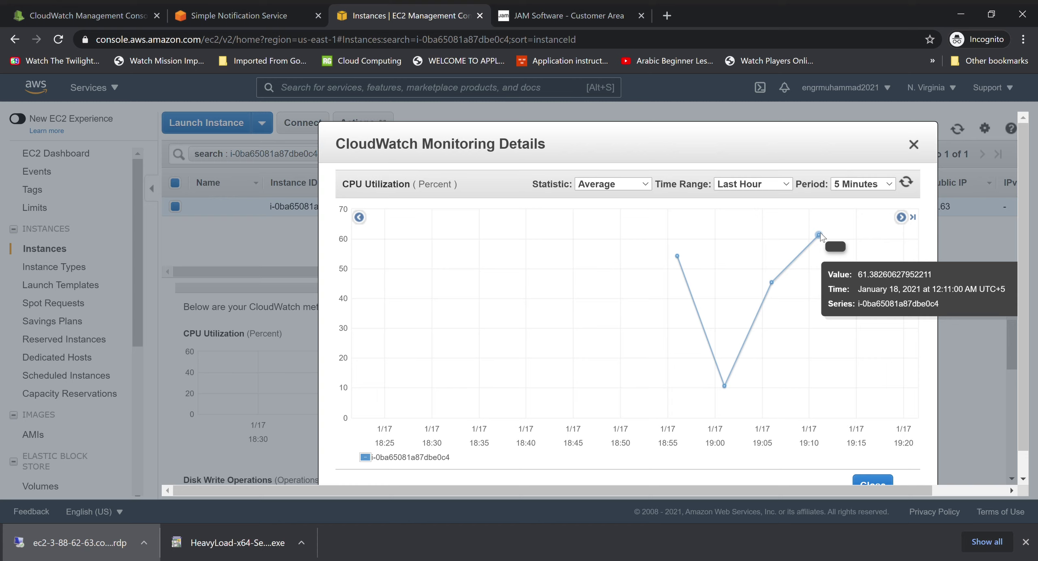
{"action": "left_click", "coordinate": [910, 181]}
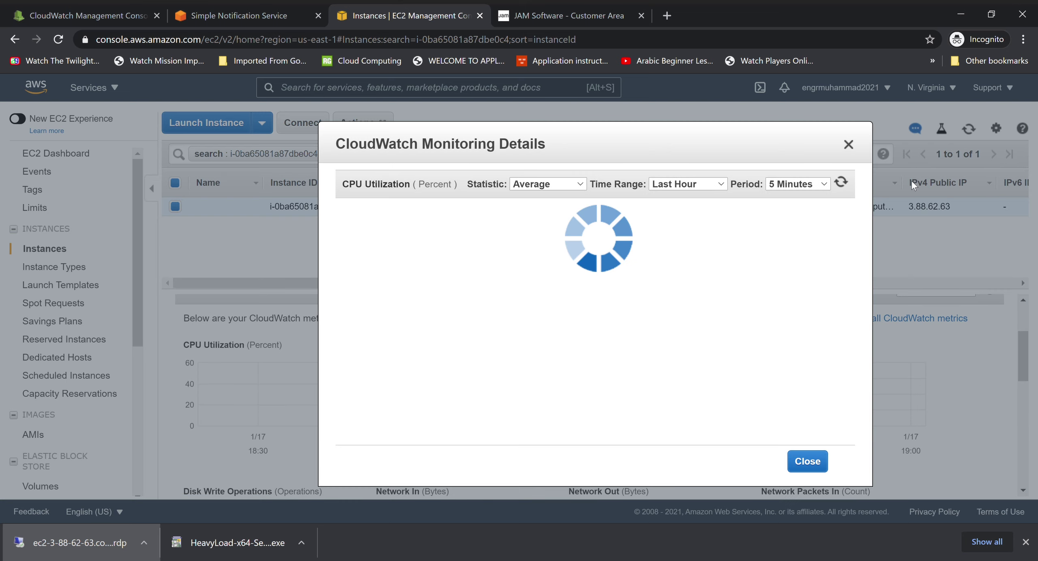
{"action": "left_click", "coordinate": [908, 183]}
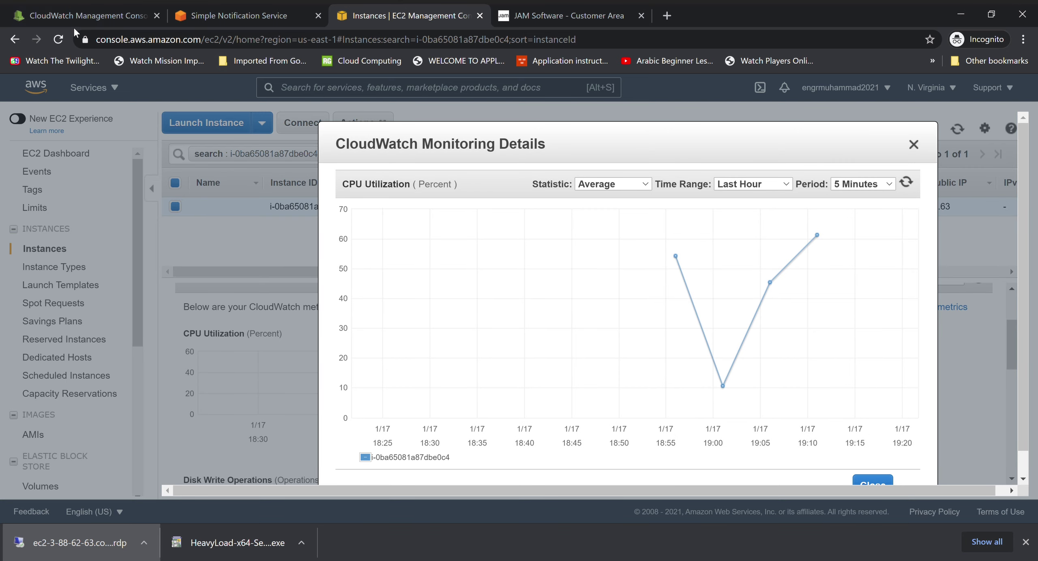
Go back to the Ali-EC2-CPUUtilization alarm and refresh it repeatedly while reading the latest CPUUtilization datapoint
{"action": "left_click", "coordinate": [76, 19]}
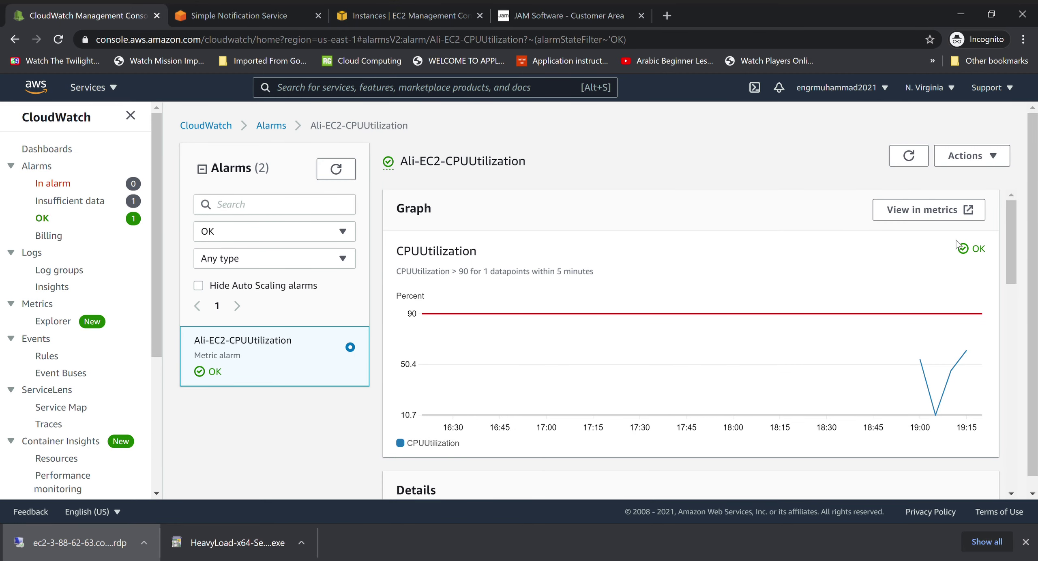
{"action": "left_click", "coordinate": [910, 157]}
{"action": "mouse_move", "coordinate": [980, 364]}
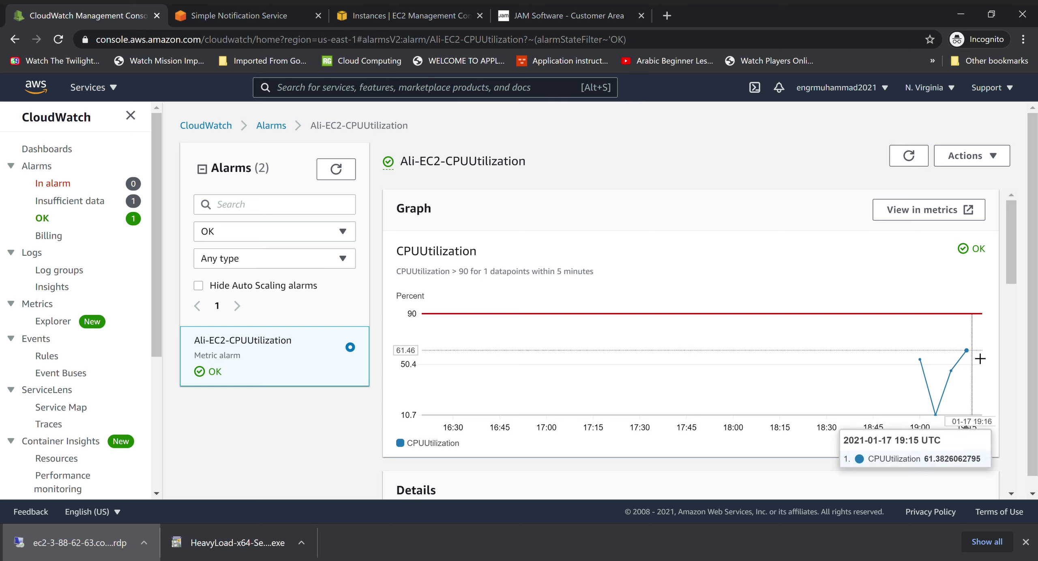
{"action": "left_click", "coordinate": [912, 157]}
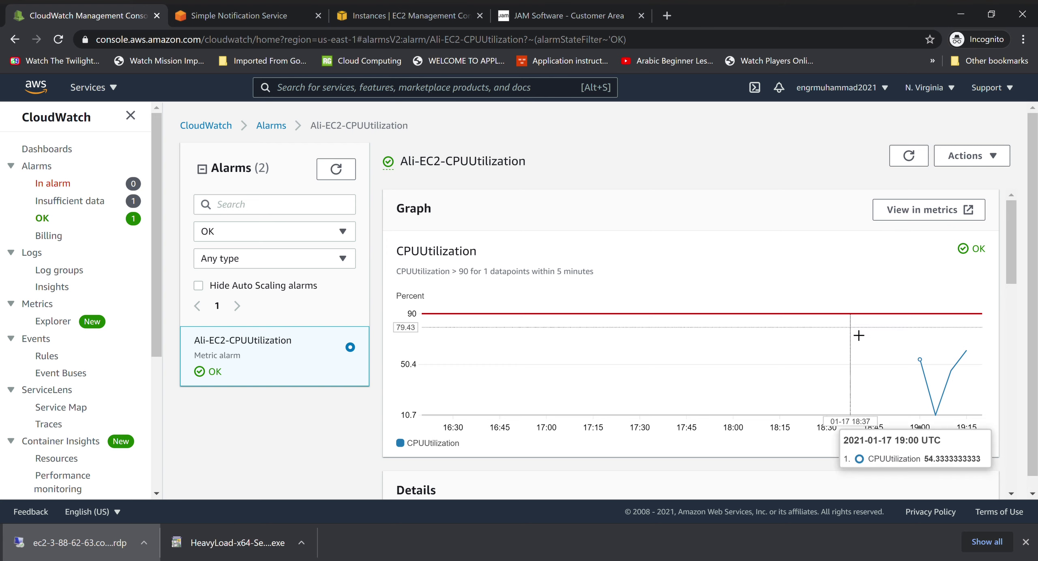
{"action": "left_click", "coordinate": [909, 157]}
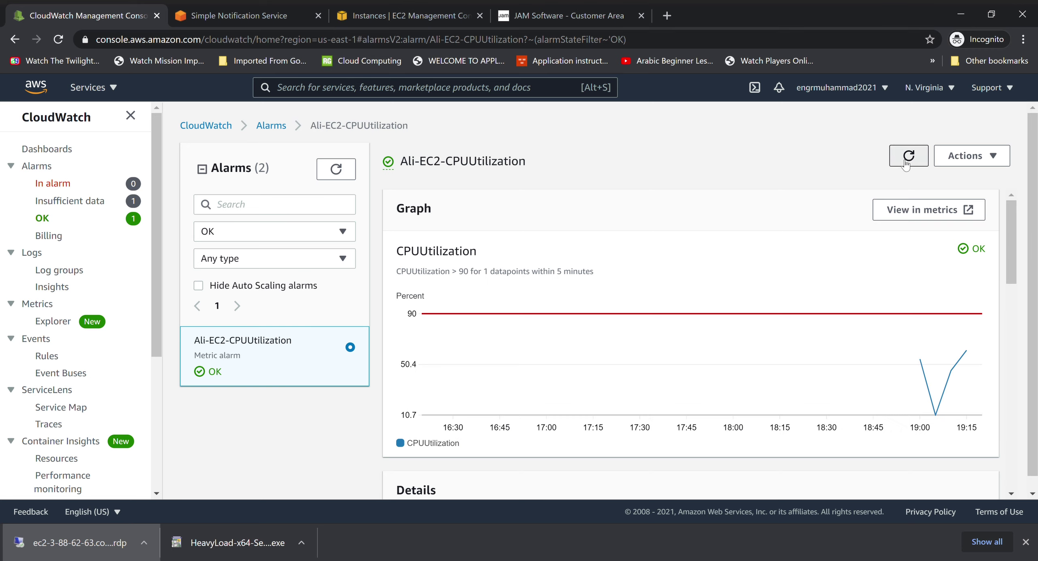
{"action": "left_click", "coordinate": [903, 162]}
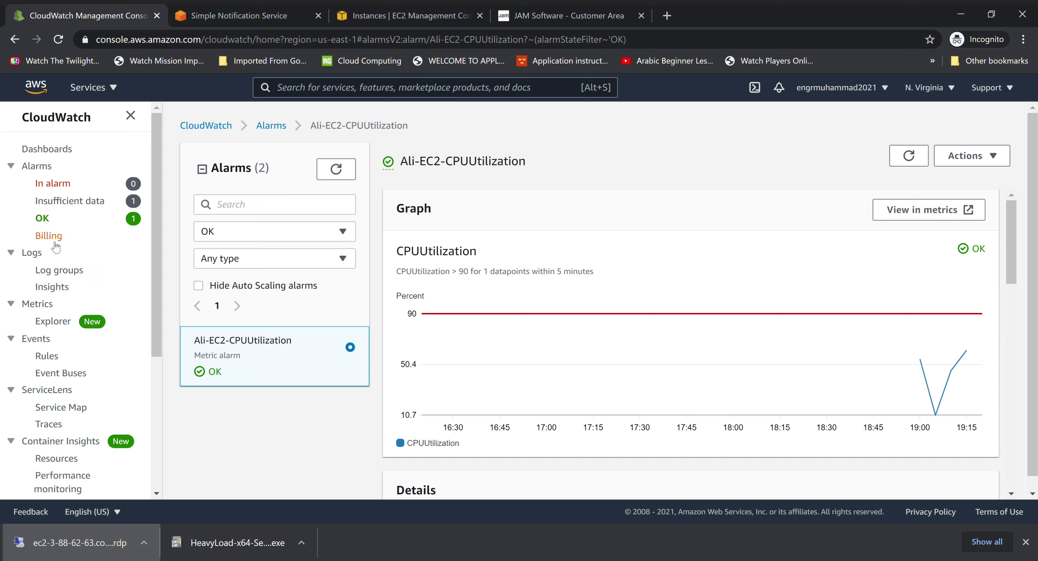
Look through CloudWatch's Log groups, Logs Insights and Metrics Explorer pages, and the remaining navigation entries
{"action": "left_click", "coordinate": [64, 272]}
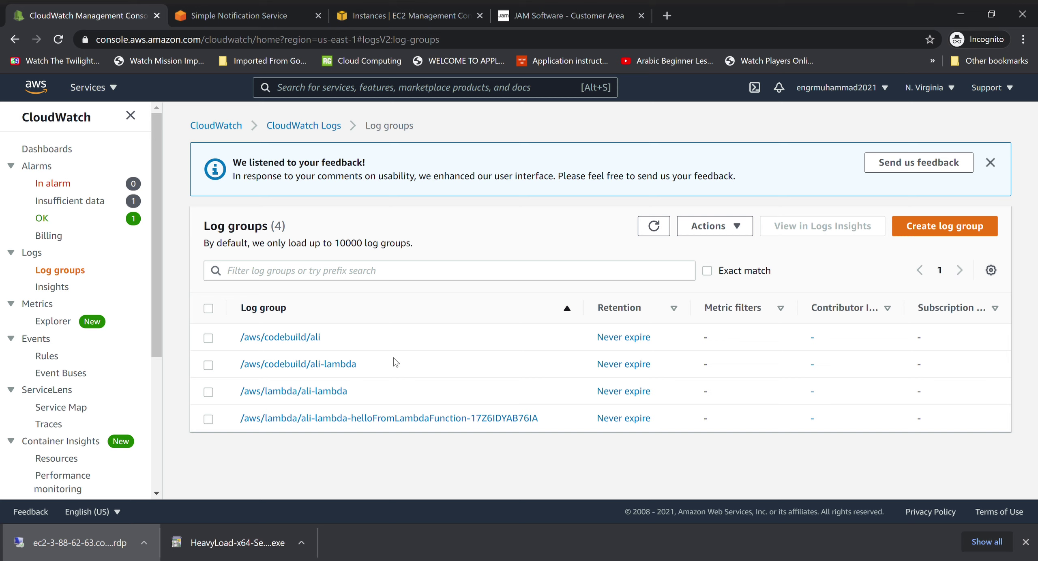
{"action": "left_click", "coordinate": [61, 288]}
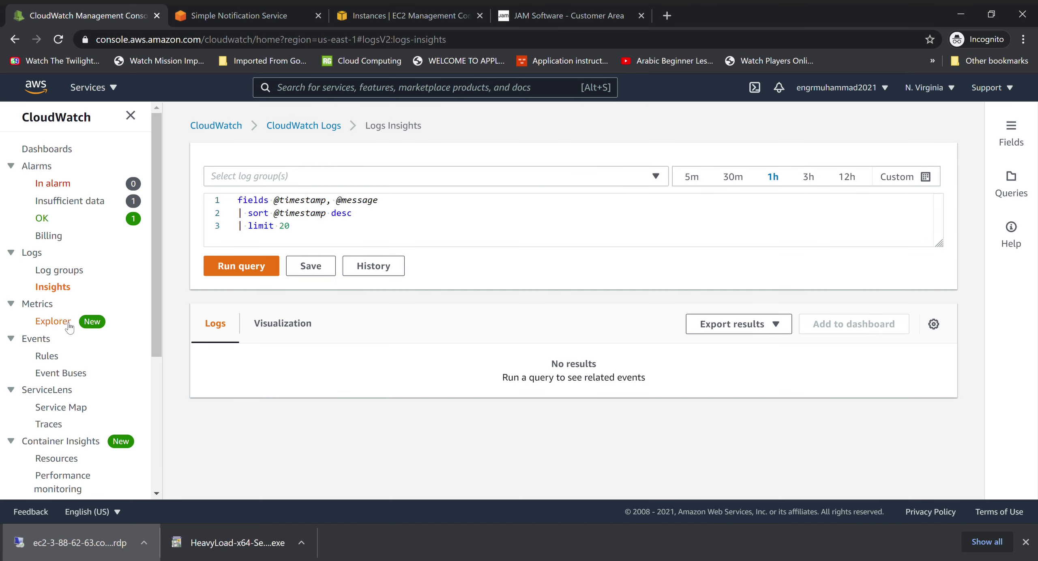
{"action": "left_click", "coordinate": [54, 322]}
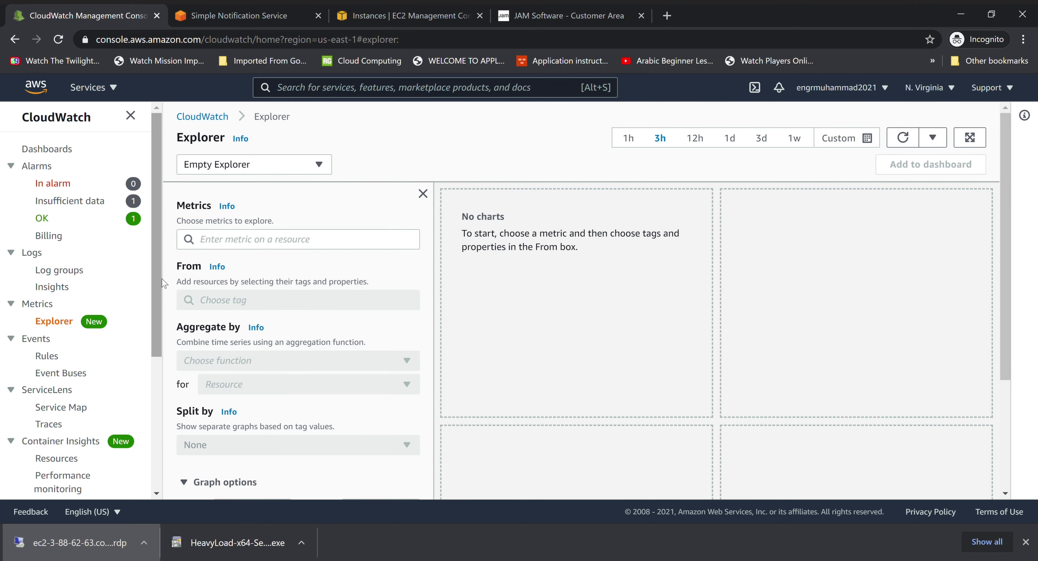
{"action": "left_click_drag", "start_coordinate": [159, 279], "coordinate": [167, 346]}
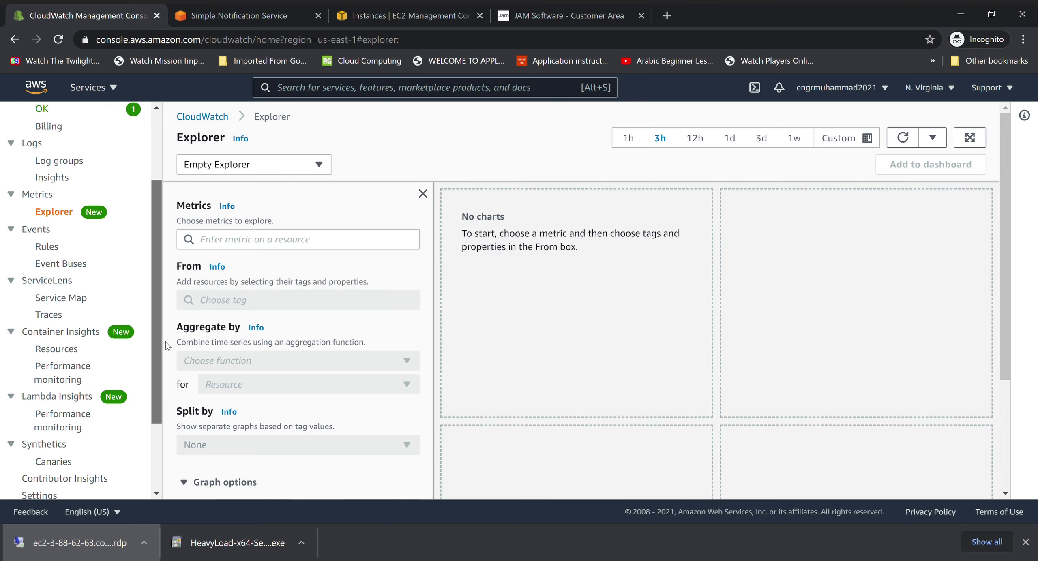
{"action": "left_click_drag", "start_coordinate": [167, 346], "coordinate": [165, 278]}
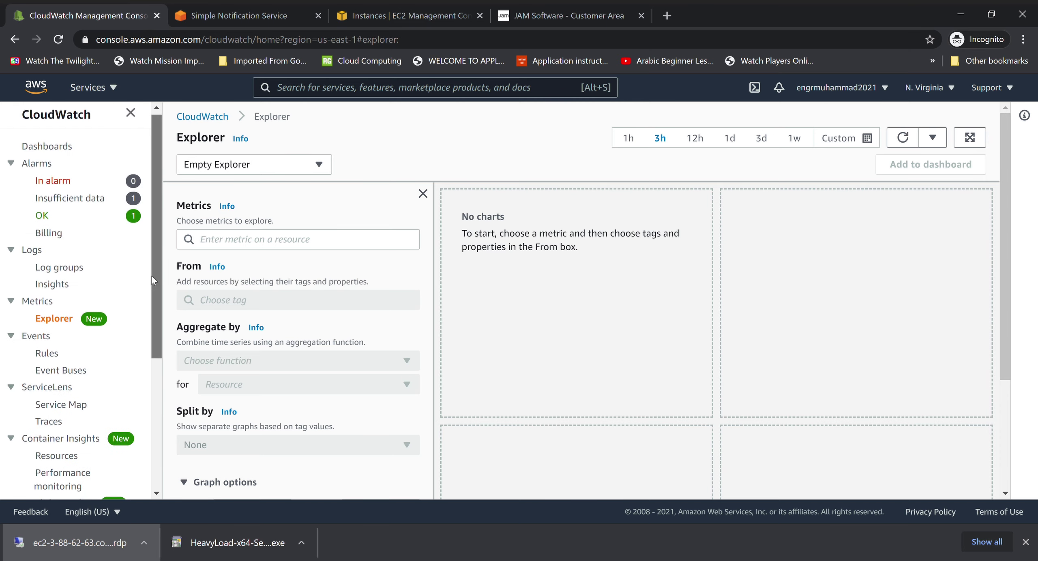
Reopen Ali-EC2-CPUUtilization from the alarms in the OK state, read its newest datapoint, and refresh the alarm
{"action": "left_click", "coordinate": [41, 218]}
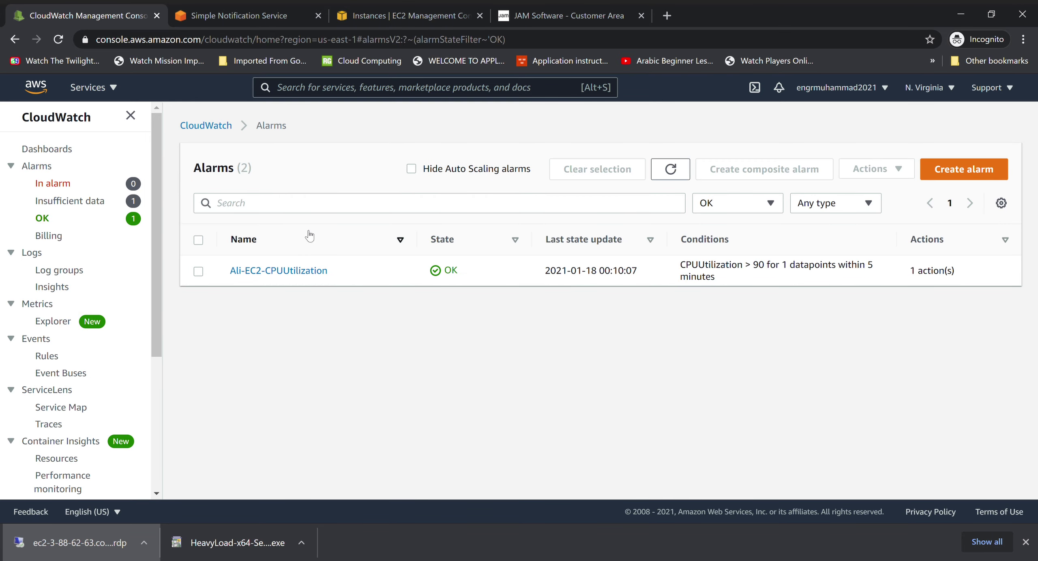
{"action": "left_click", "coordinate": [304, 271]}
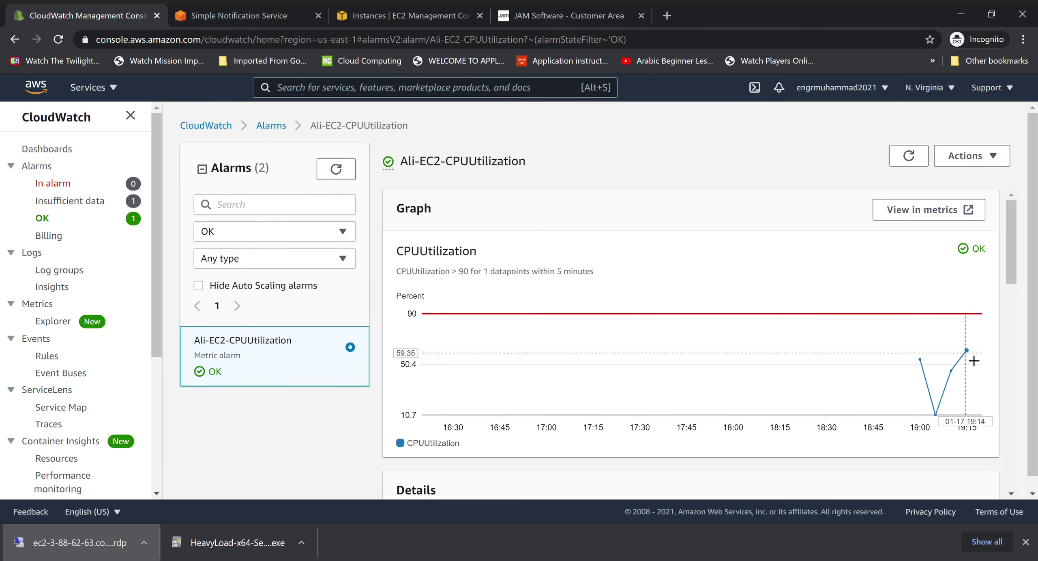
{"action": "mouse_move", "coordinate": [974, 361]}
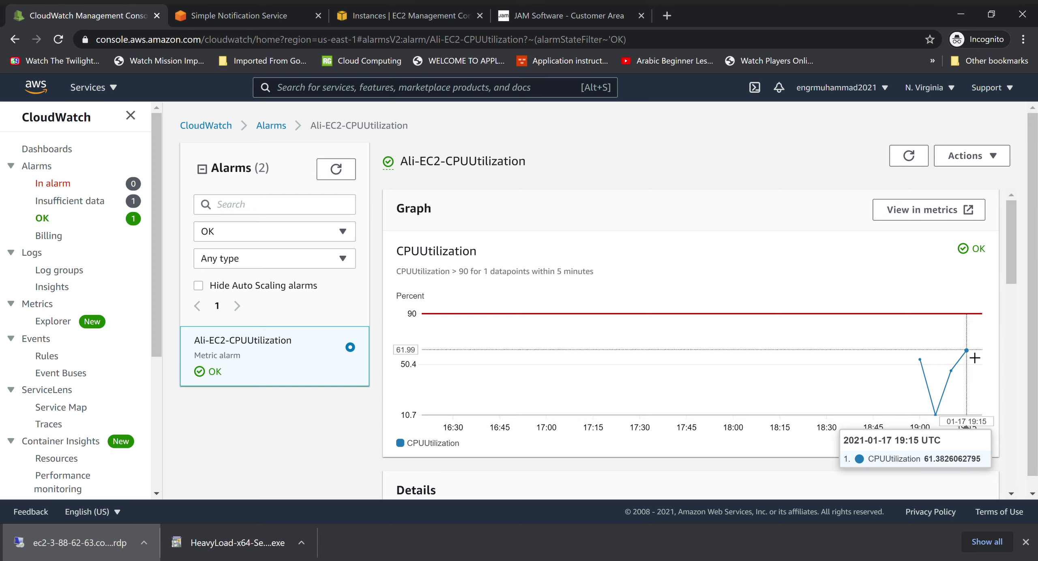
{"action": "left_click", "coordinate": [909, 155]}
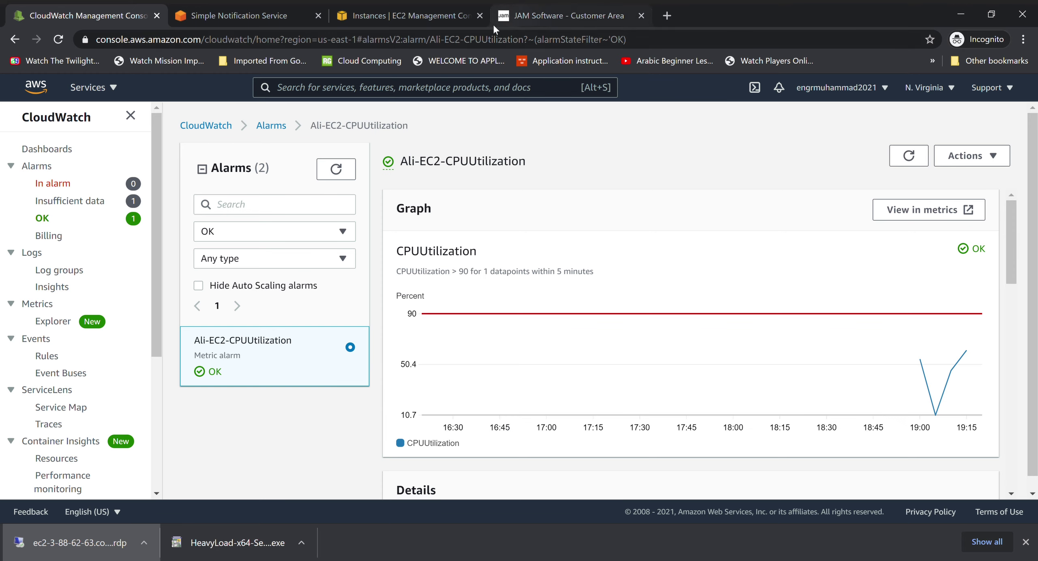
Refresh the EC2 instance's expanded CPU Utilization graph, check its newest datapoint, close it, and view the CloudWatch metrics section
{"action": "left_click", "coordinate": [405, 15]}
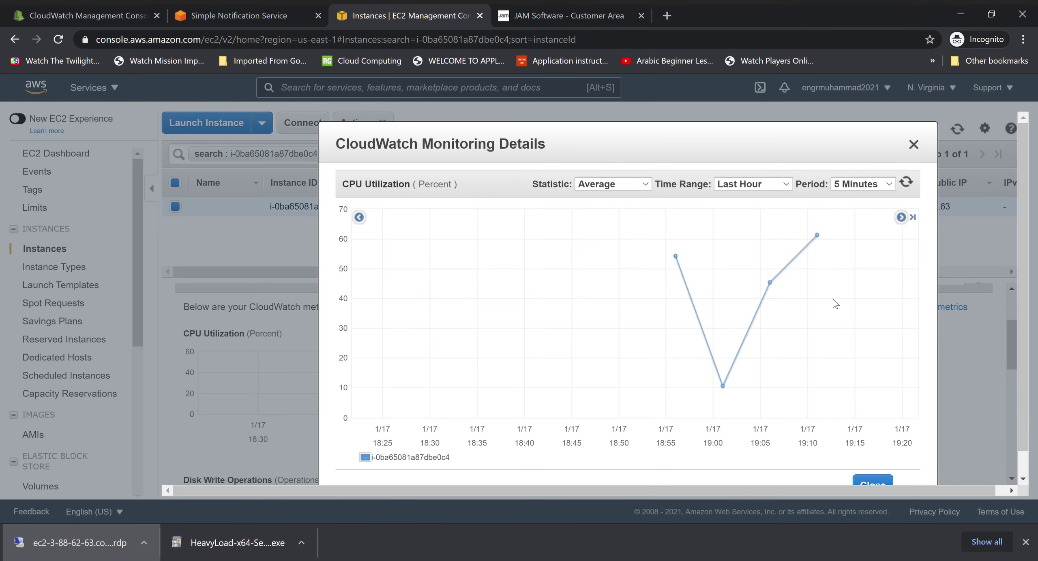
{"action": "left_click", "coordinate": [903, 183]}
{"action": "left_click", "coordinate": [907, 184]}
{"action": "mouse_move", "coordinate": [826, 236]}
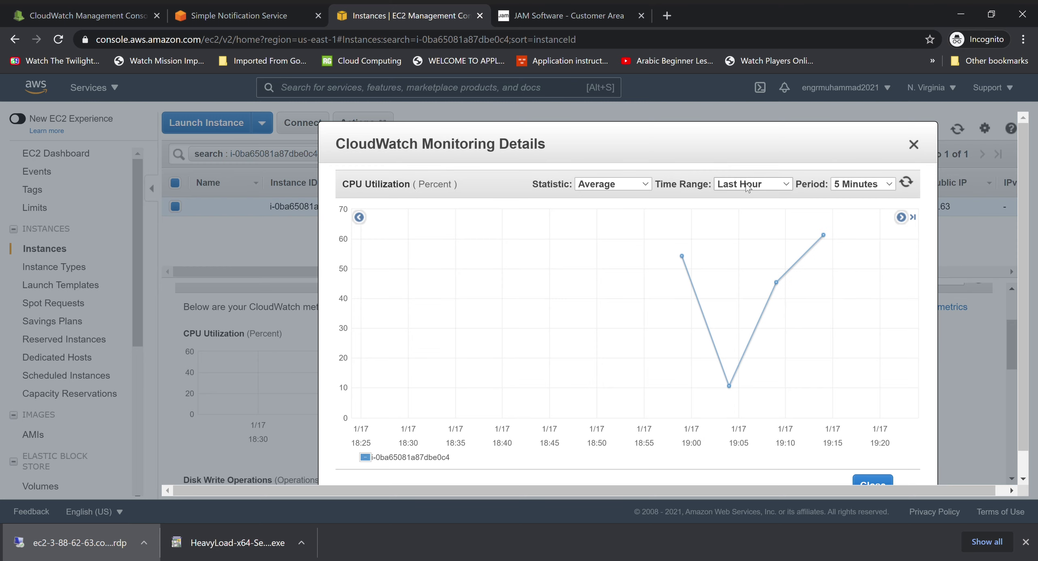
{"action": "left_click", "coordinate": [916, 150]}
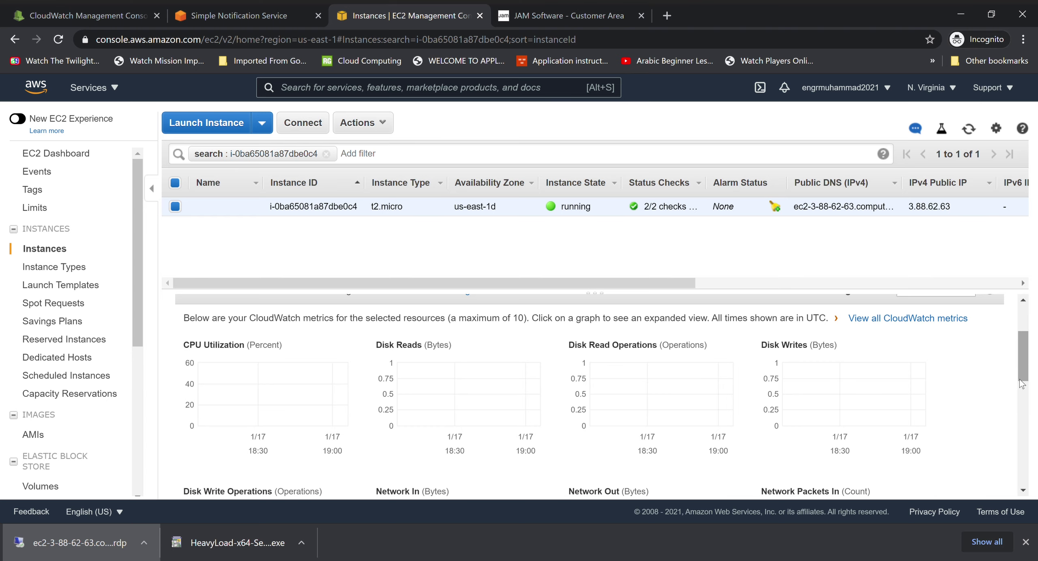
{"action": "mouse_move", "coordinate": [1025, 379]}
{"action": "left_mouse_down"}
{"action": "mouse_move", "coordinate": [1026, 401]}
{"action": "mouse_move", "coordinate": [1025, 367]}
{"action": "left_mouse_up"}
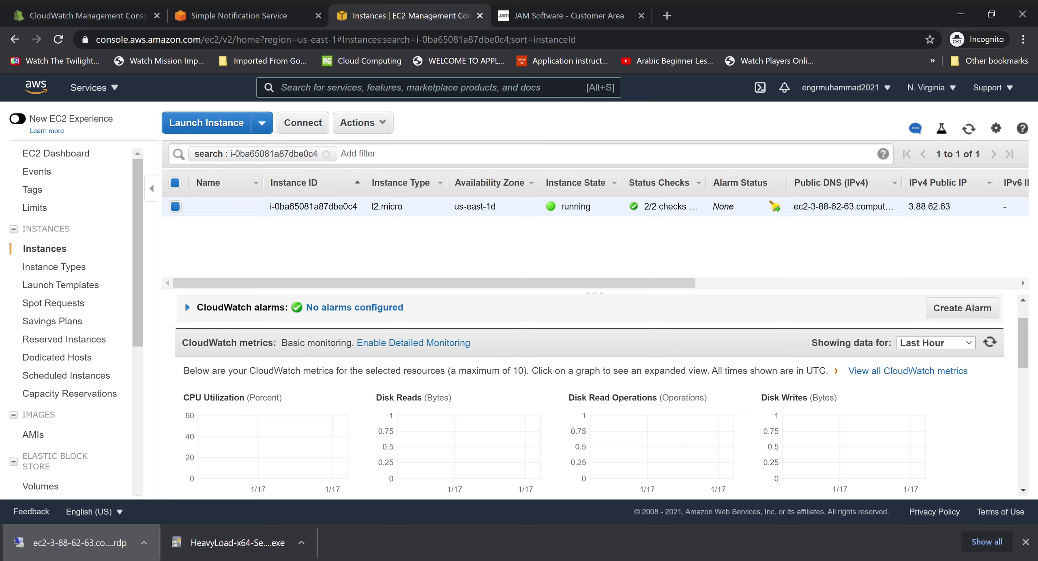
Expand the EC2 instance's CPU Utilization graph, refresh it, shift its time range forward, and read the newest datapoint
{"action": "left_click", "coordinate": [568, 560]}
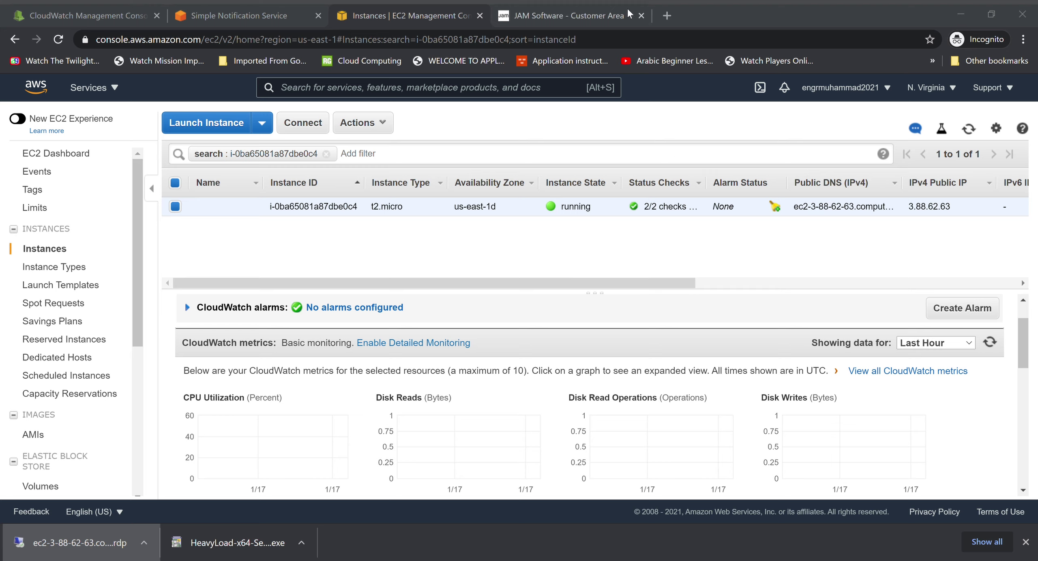
{"action": "left_click", "coordinate": [259, 456]}
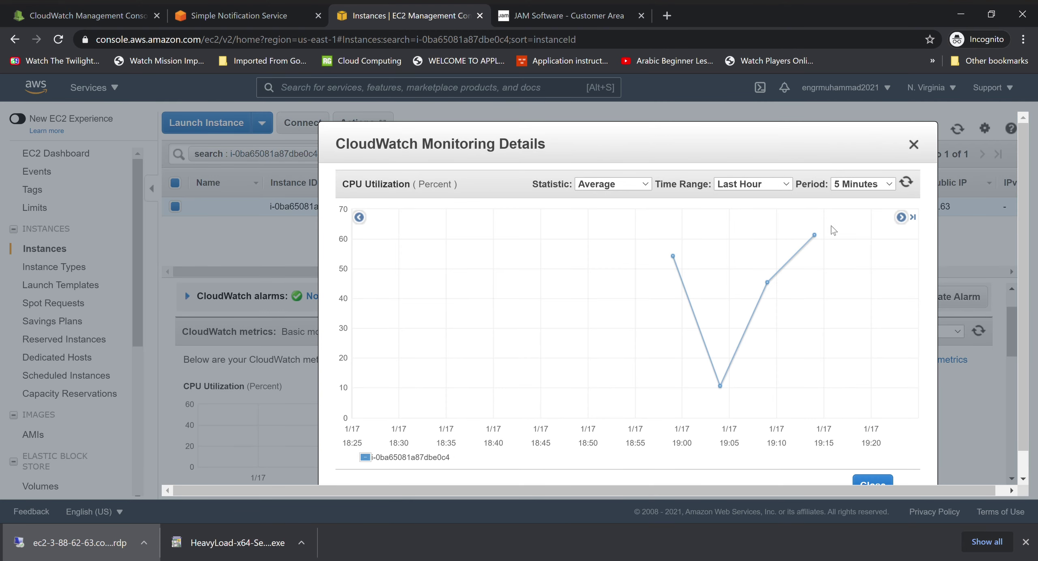
{"action": "left_click", "coordinate": [906, 182]}
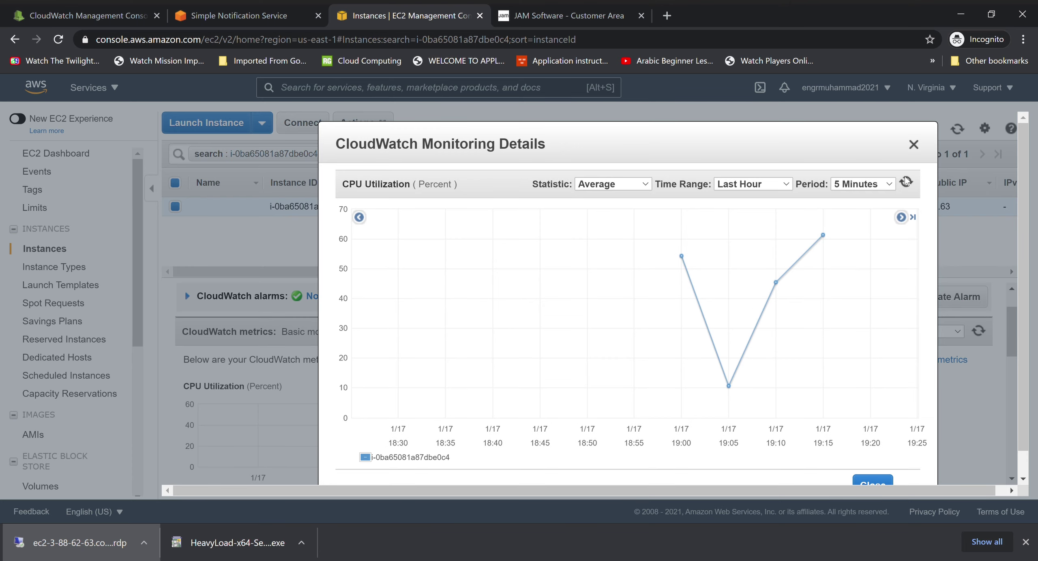
{"action": "mouse_move", "coordinate": [825, 236]}
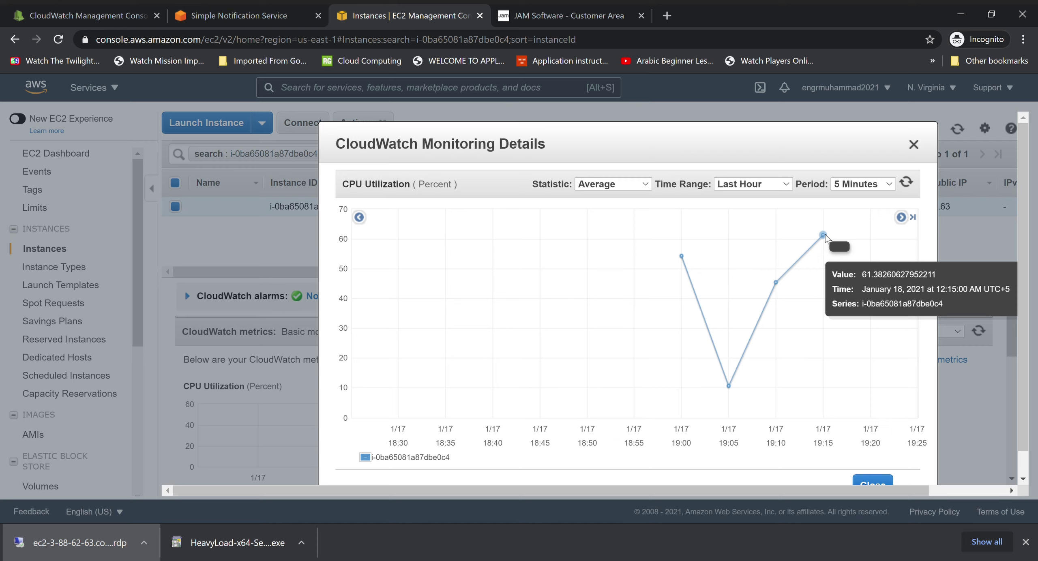
{"action": "left_click", "coordinate": [901, 217]}
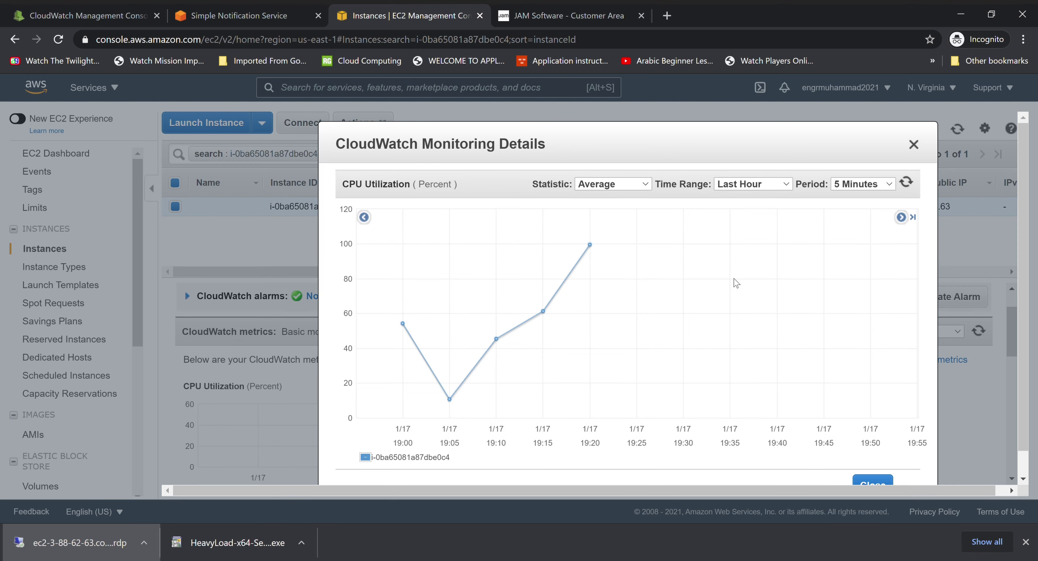
{"action": "mouse_move", "coordinate": [590, 247]}
Refresh the Ali-EC2-CPUUtilization alarm and examine its enlarged CPUUtilization graph against the 90 percent threshold
{"action": "left_click", "coordinate": [84, 20]}
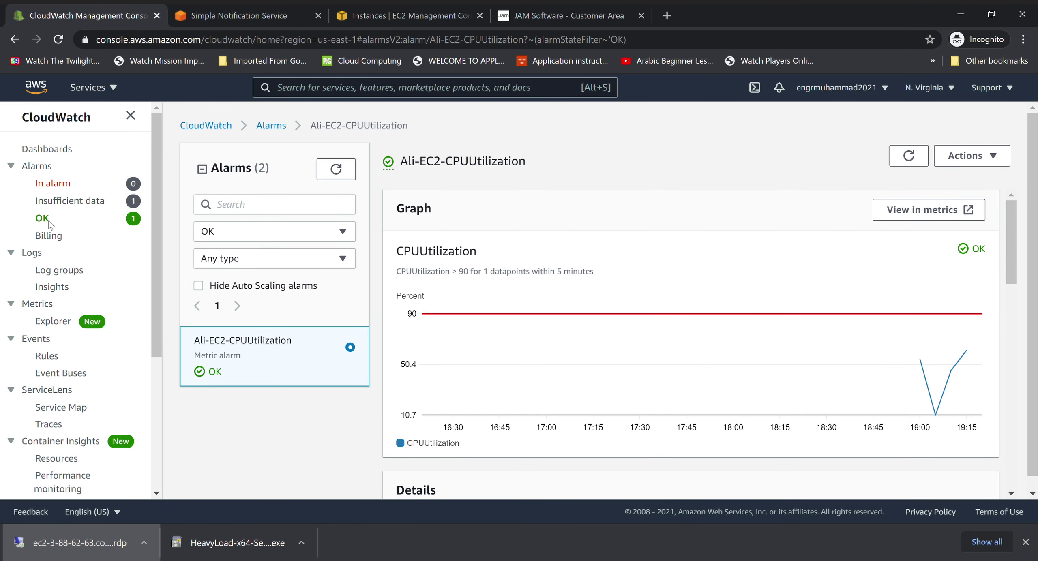
{"action": "left_click", "coordinate": [909, 159]}
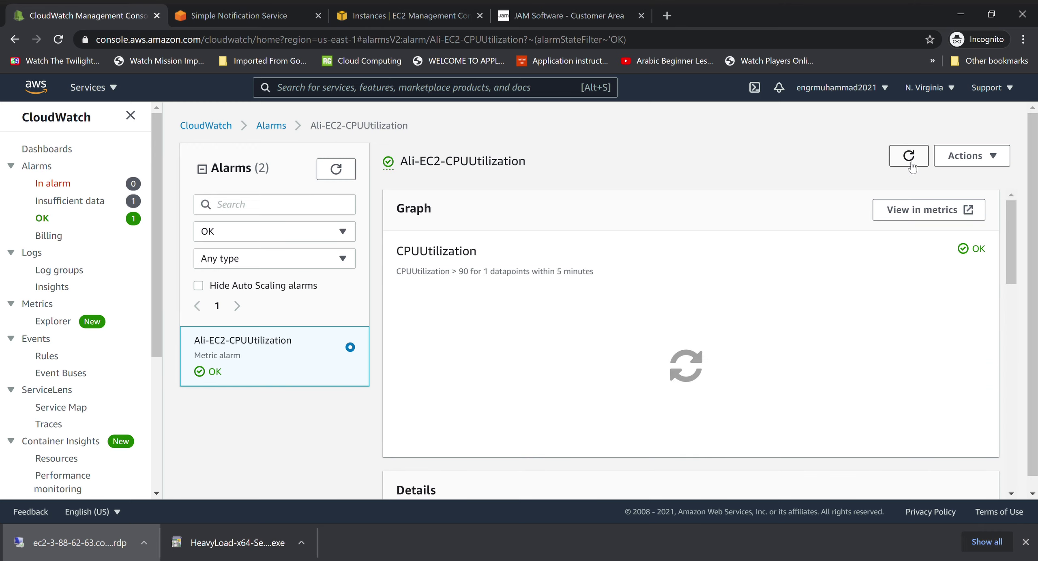
{"action": "mouse_move", "coordinate": [980, 356]}
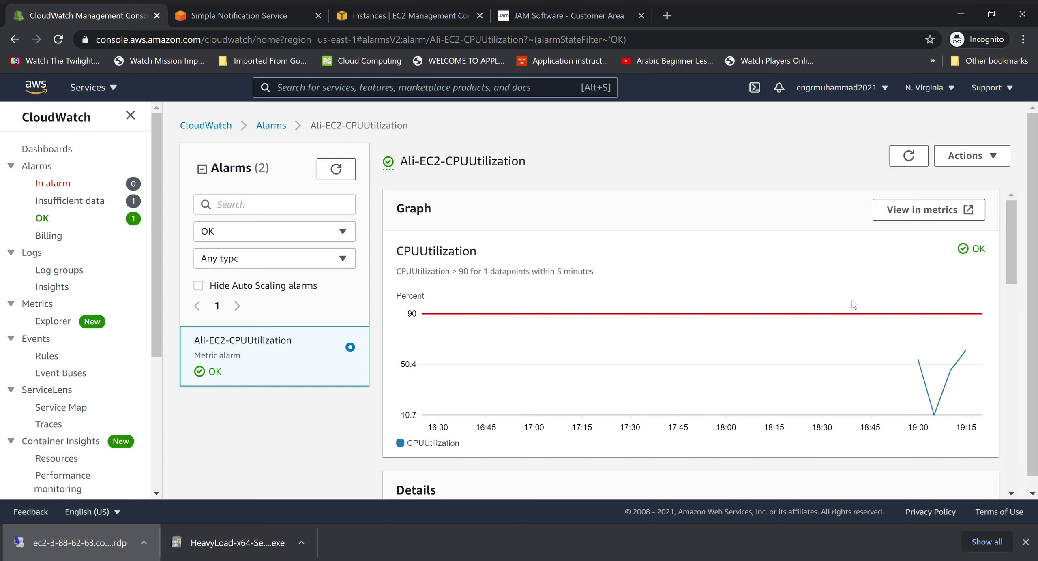
{"action": "left_click", "coordinate": [561, 239]}
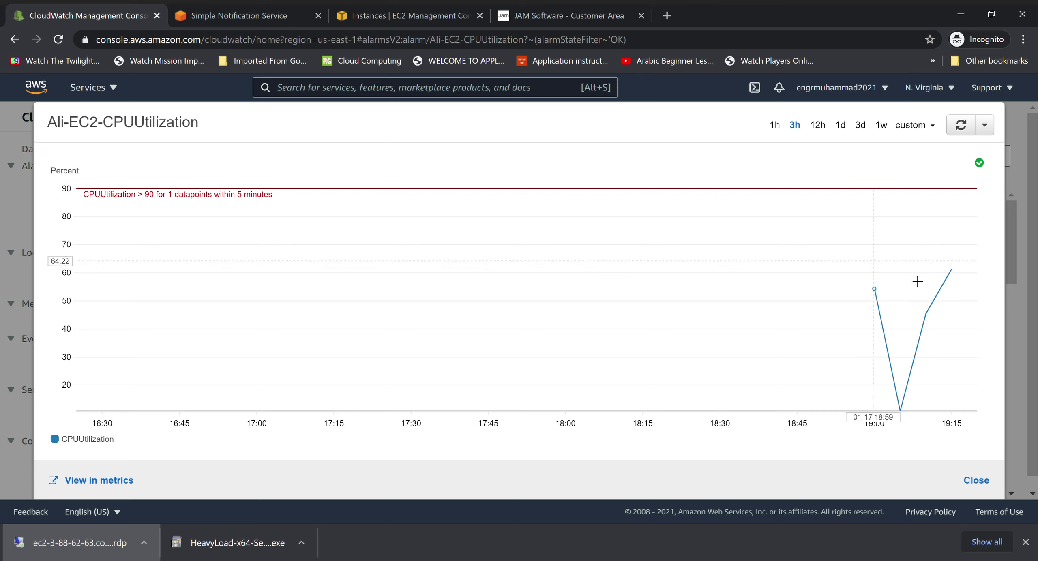
{"action": "mouse_move", "coordinate": [960, 279]}
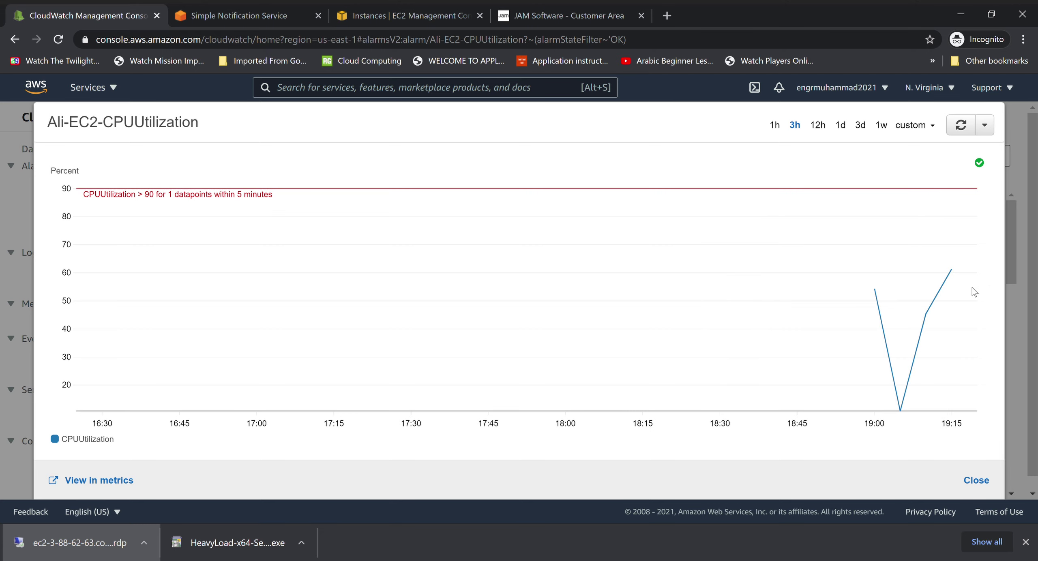
{"action": "left_click_drag", "start_coordinate": [960, 278], "coordinate": [923, 279]}
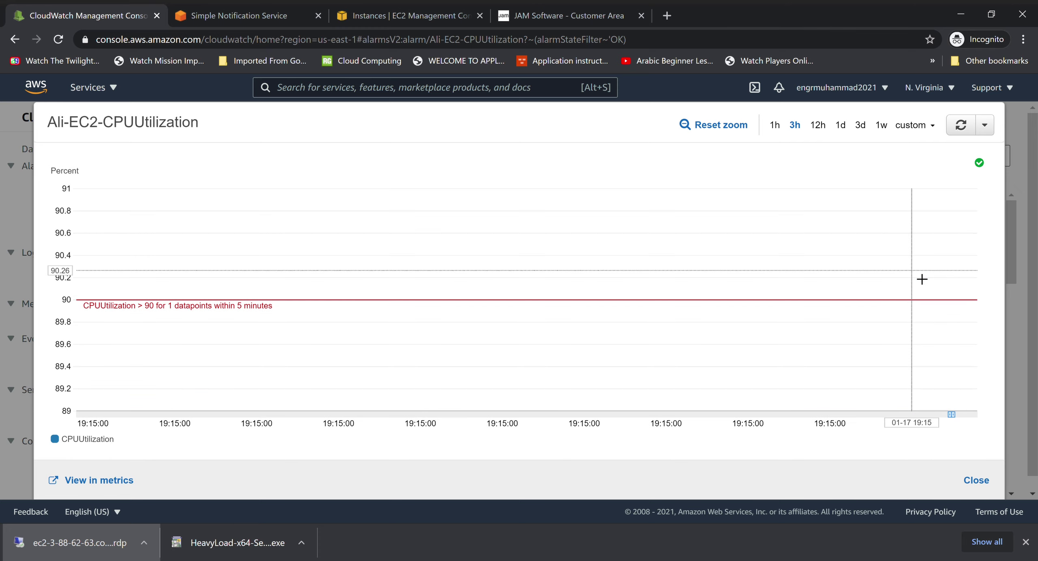
{"action": "left_click", "coordinate": [977, 481]}
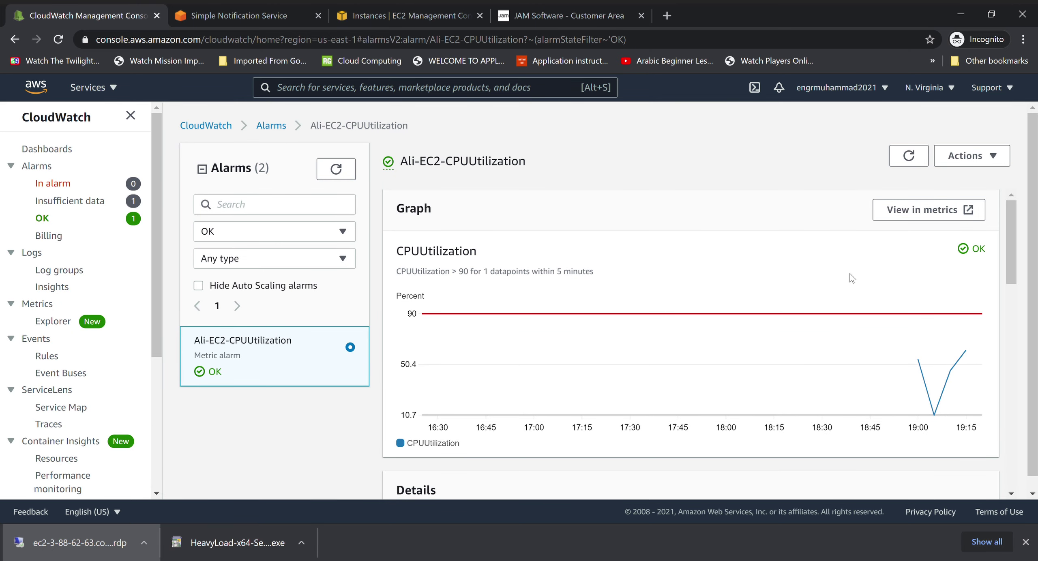
{"action": "left_click", "coordinate": [945, 331]}
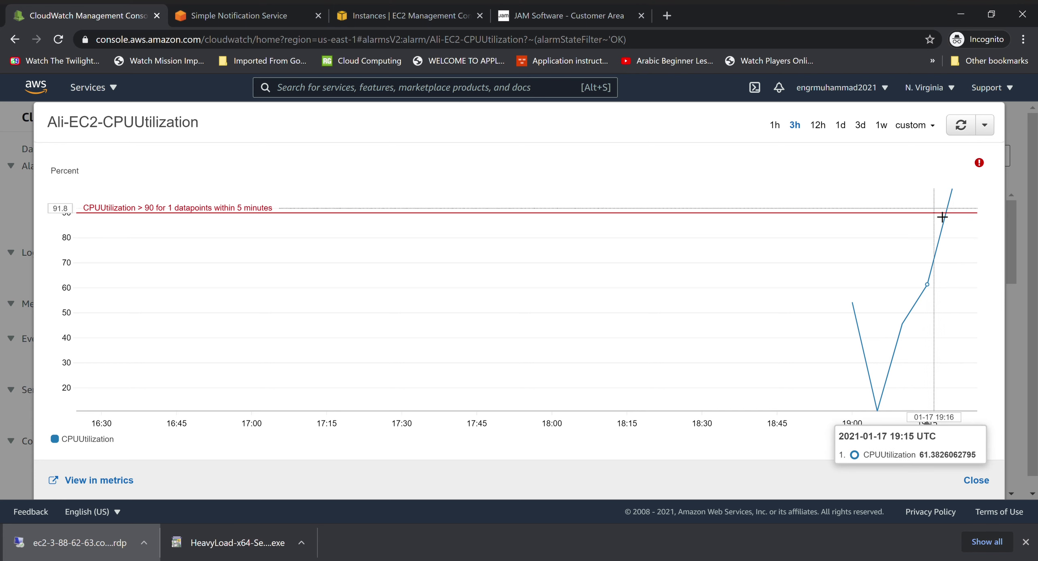
{"action": "key", "text": "Escape"}
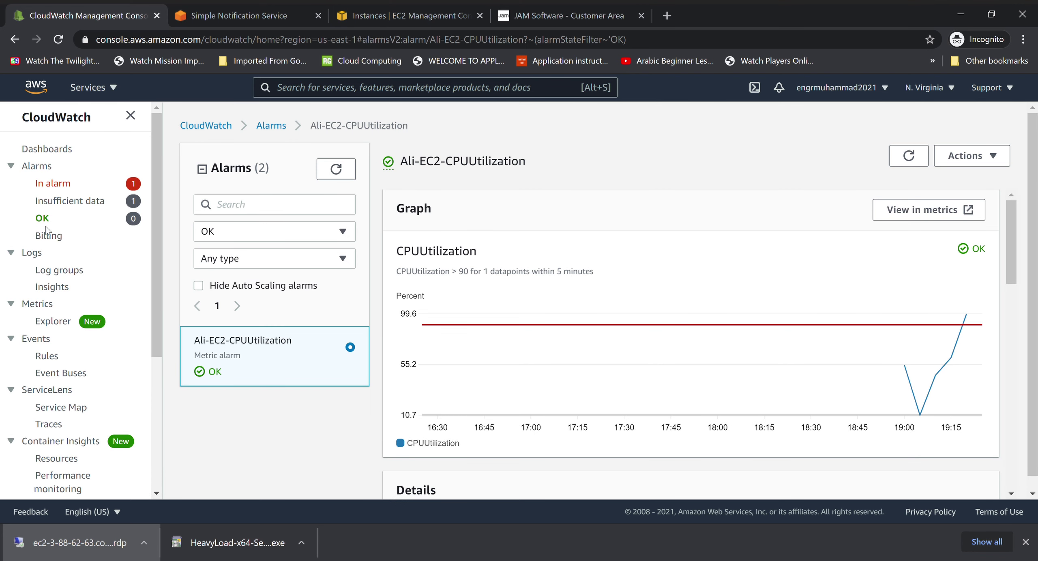
Refresh the list of alarms in the In alarm state, then open Ali-EC2-CPUUtilization and refresh its graph
{"action": "left_click", "coordinate": [67, 185]}
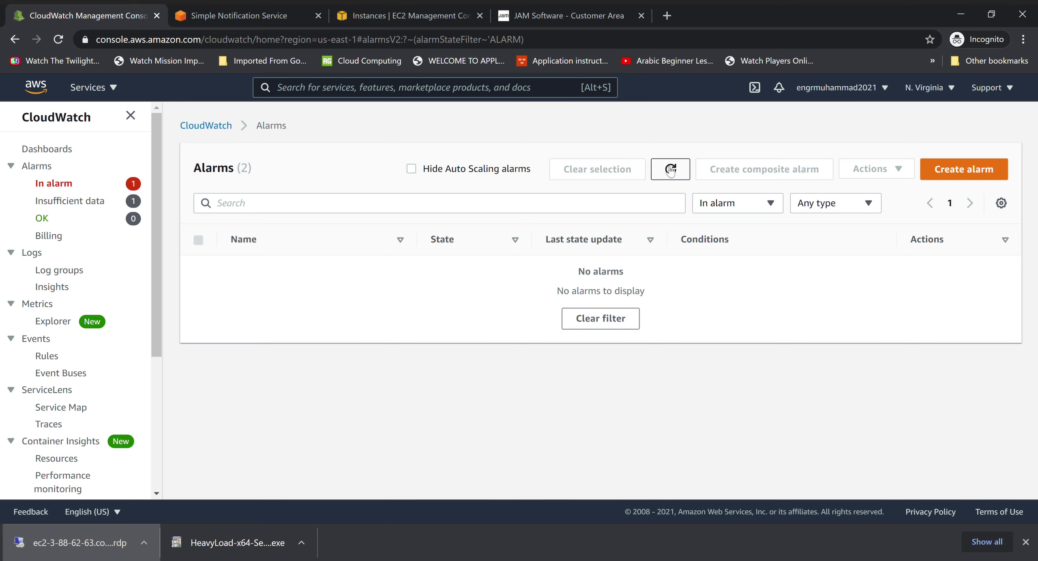
{"action": "left_click", "coordinate": [671, 169]}
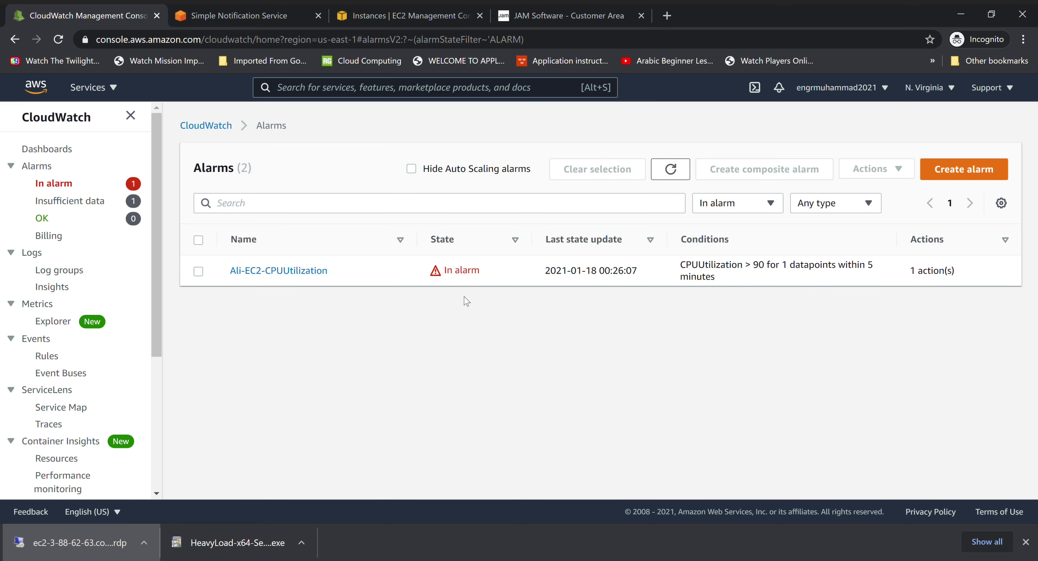
{"action": "left_click", "coordinate": [302, 271]}
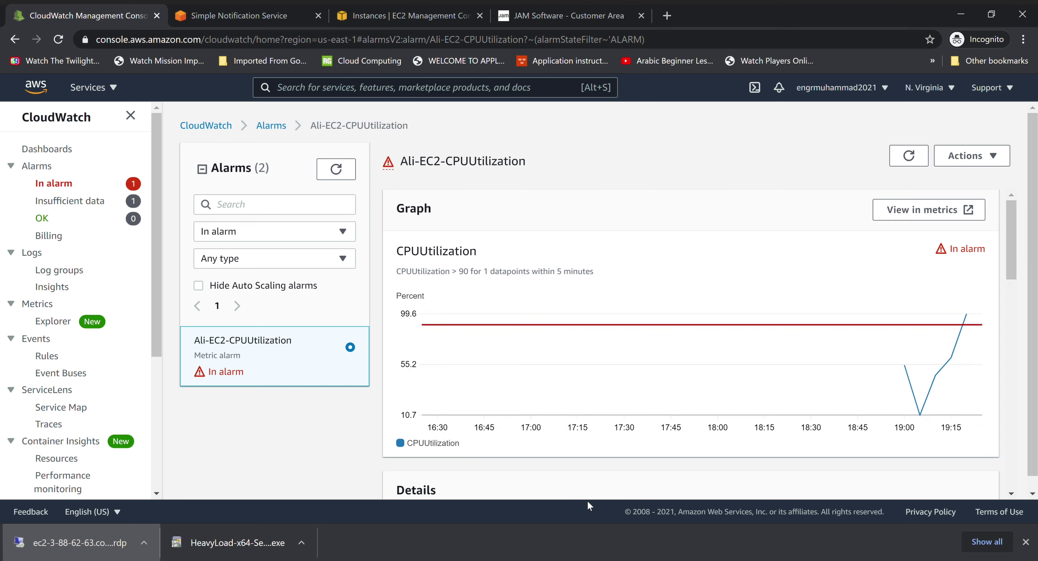
{"action": "left_click", "coordinate": [580, 560]}
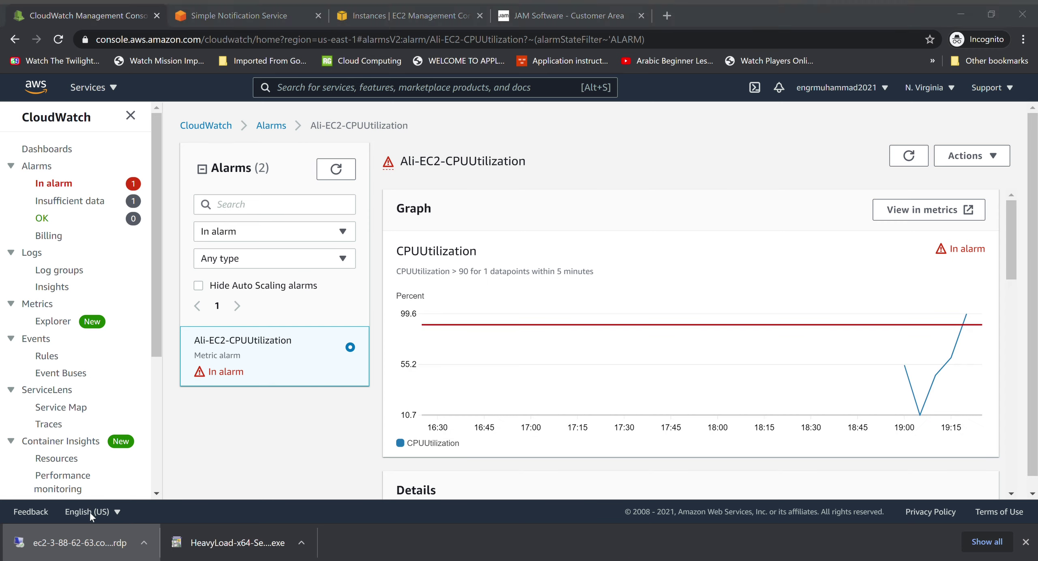
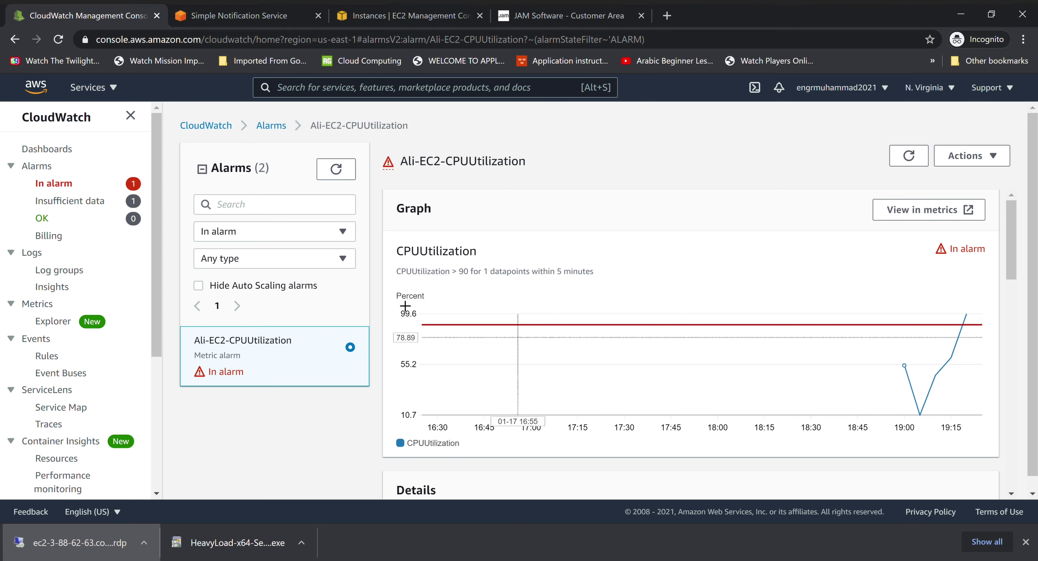
{"action": "left_click", "coordinate": [625, 560]}
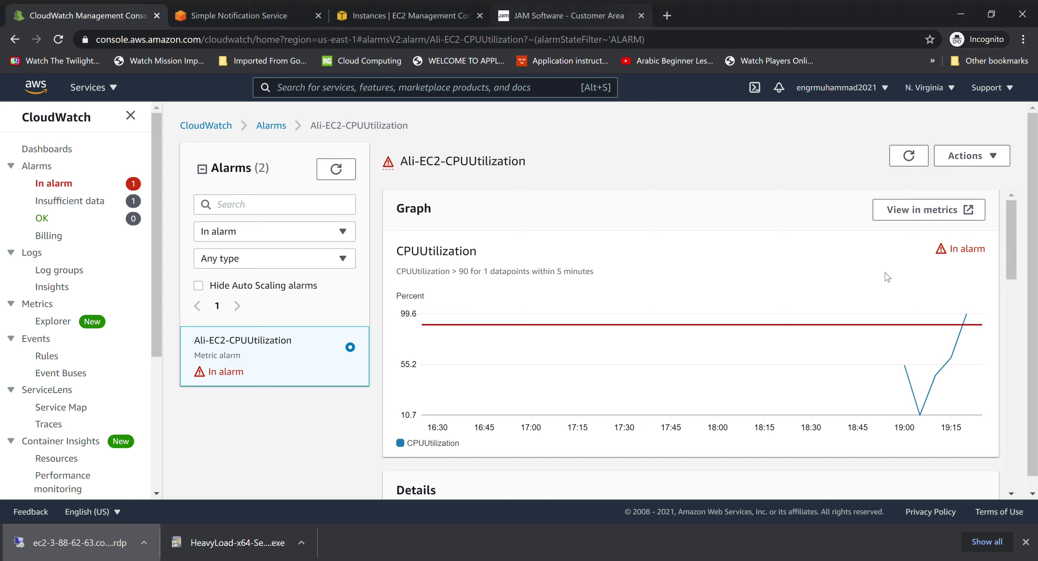
{"action": "left_click", "coordinate": [910, 159]}
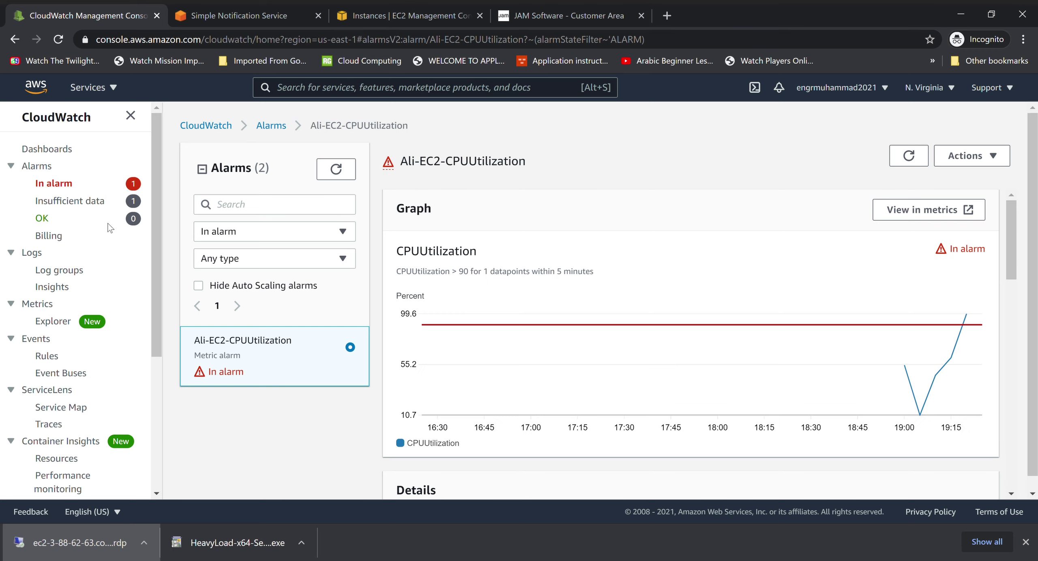
Reopen the EC2 instance's expanded CPU Utilization graph, read its newest datapoint, and close the graph
{"action": "left_click", "coordinate": [416, 21]}
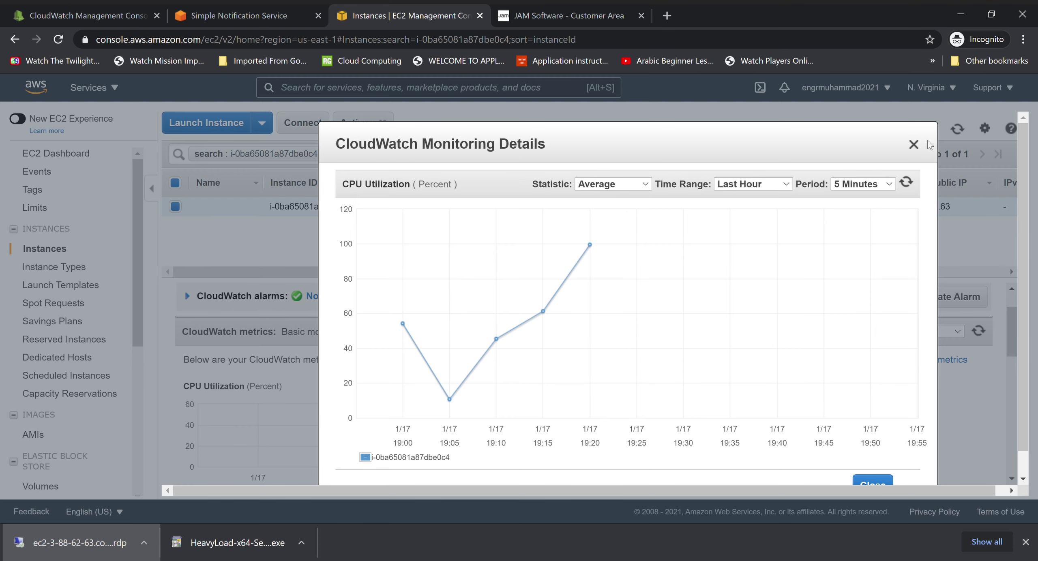
{"action": "left_click", "coordinate": [913, 145]}
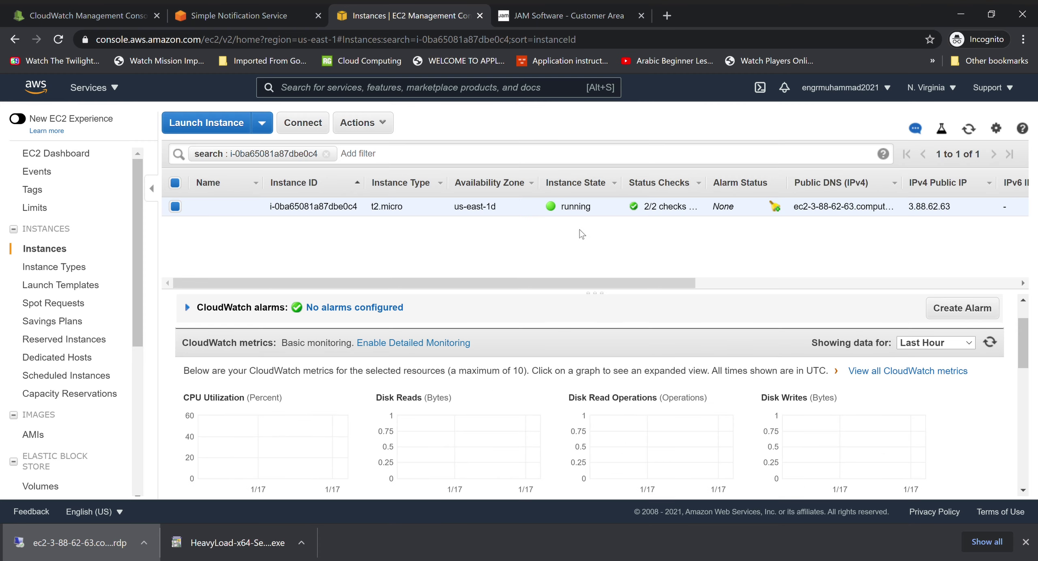
{"action": "left_click", "coordinate": [245, 416]}
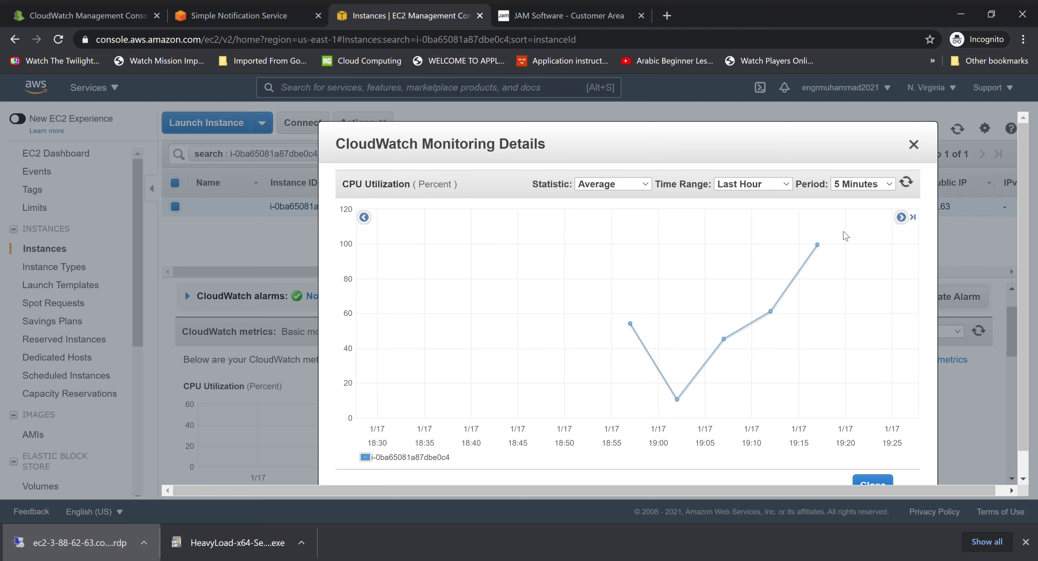
{"action": "mouse_move", "coordinate": [817, 245]}
{"action": "left_click", "coordinate": [883, 485]}
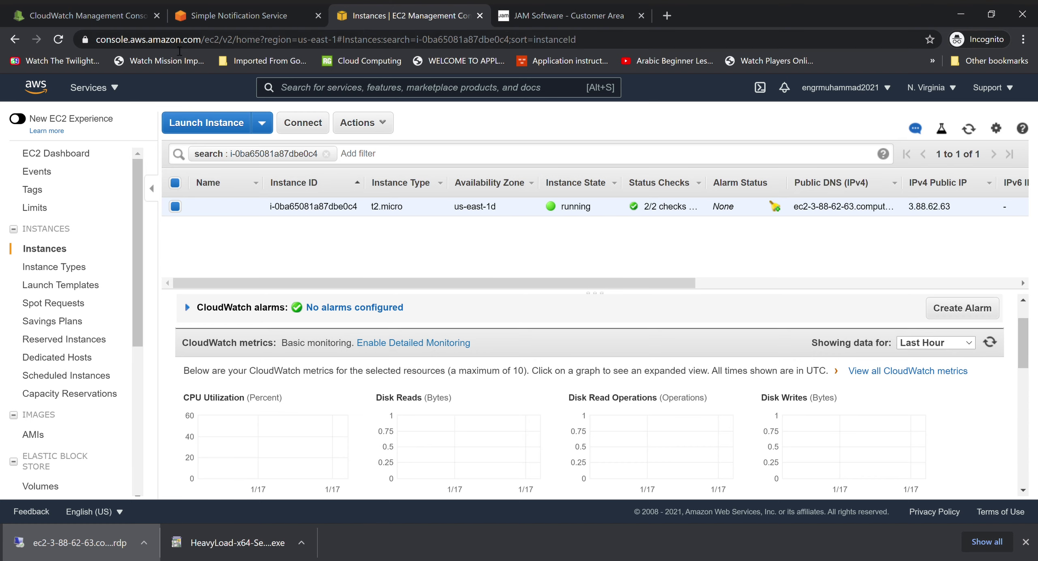
Compare CloudWatch's In alarm and OK alarm lists, then reopen Ali-EC2-CPUUtilization from the In alarm list and refresh it
{"action": "left_click", "coordinate": [101, 22]}
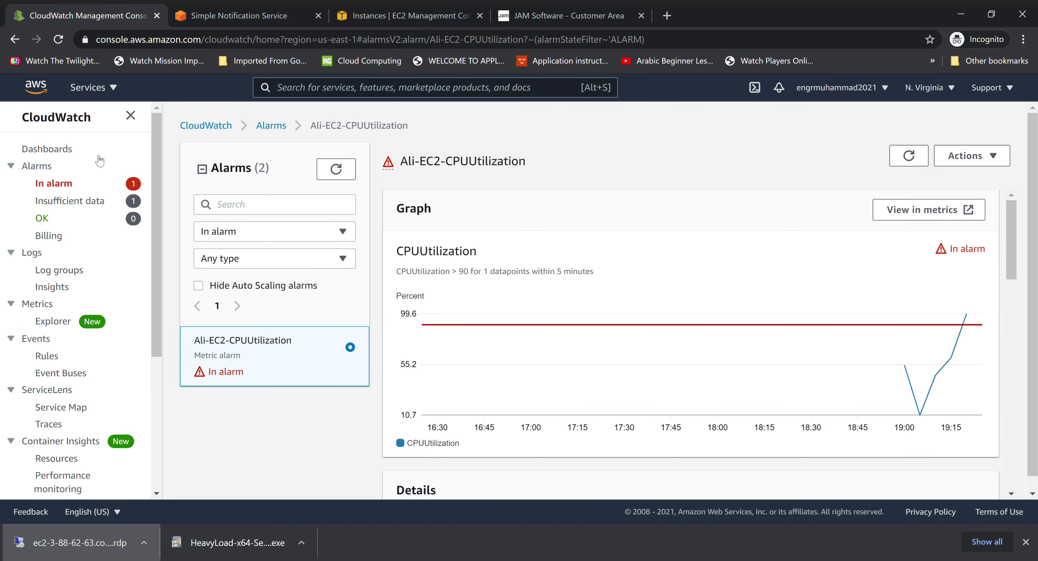
{"action": "left_click", "coordinate": [910, 157]}
{"action": "left_click", "coordinate": [57, 188]}
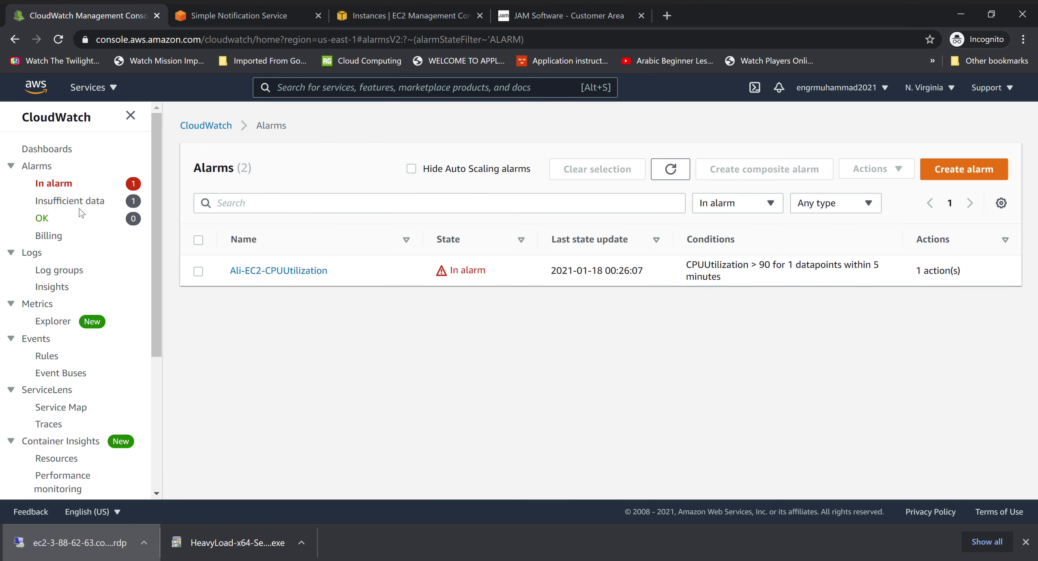
{"action": "left_click", "coordinate": [44, 219]}
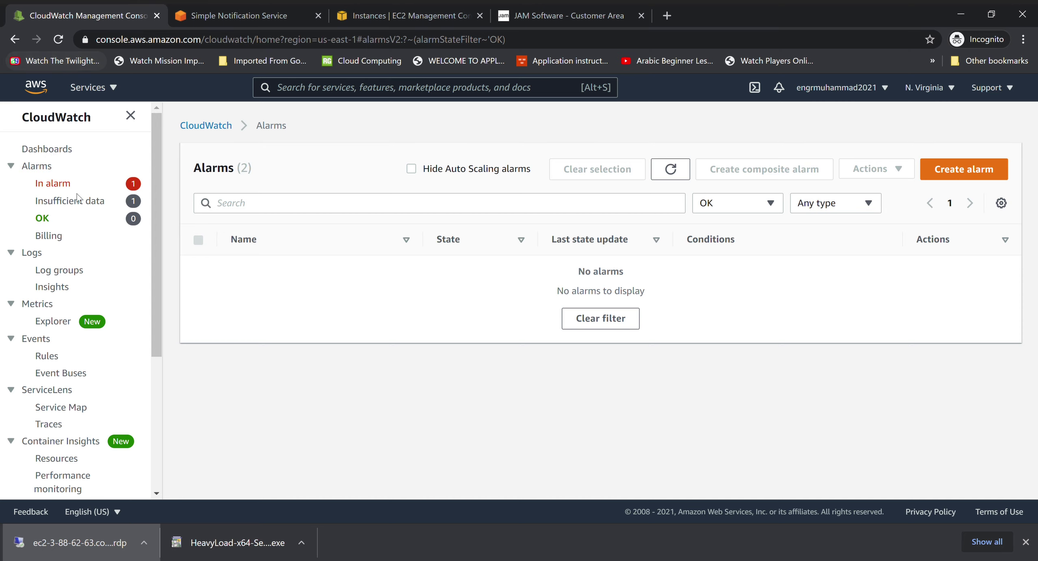
{"action": "left_click", "coordinate": [61, 185]}
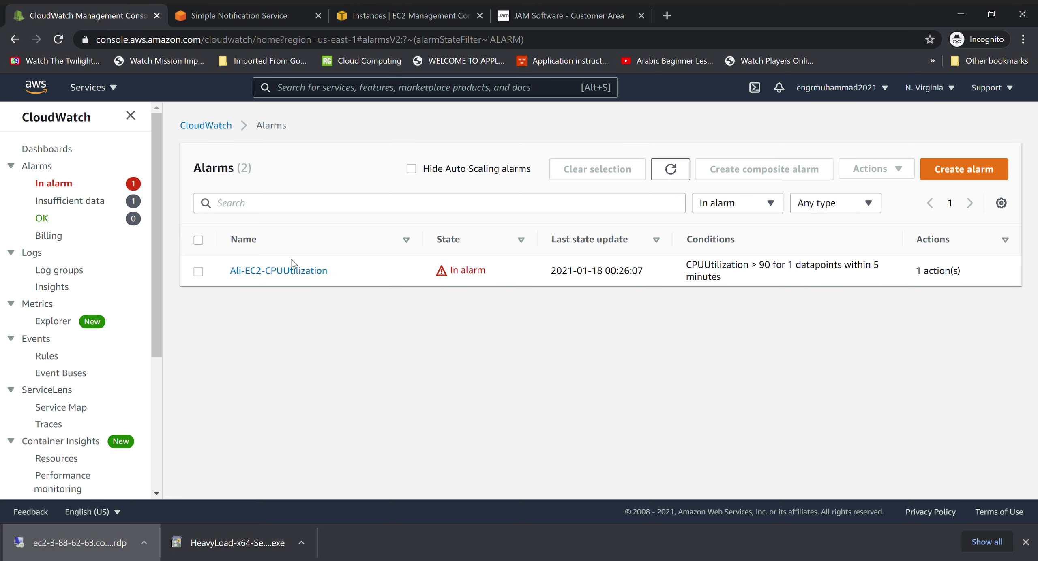
{"action": "left_click", "coordinate": [289, 271]}
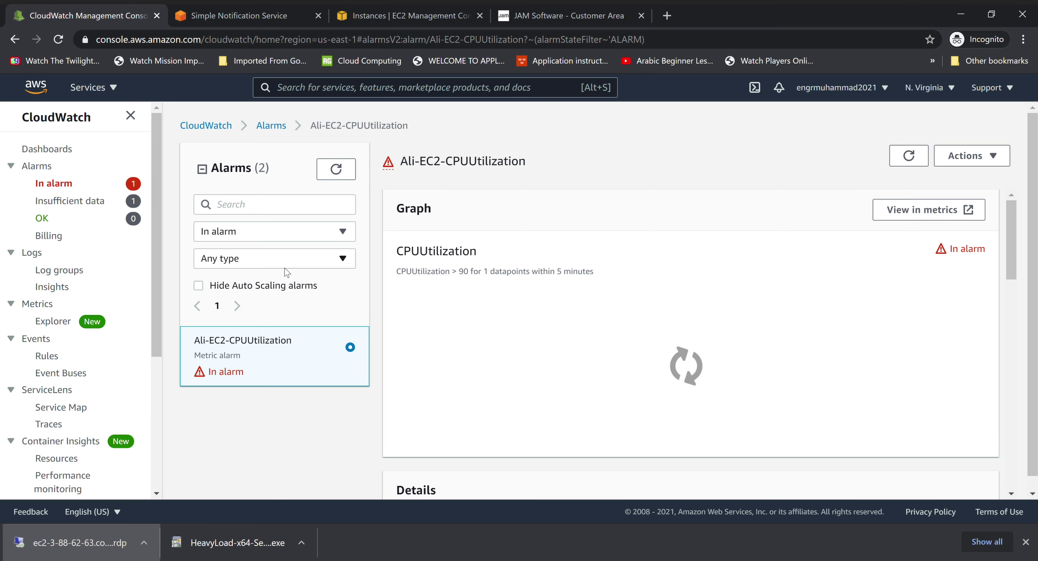
{"action": "left_click", "coordinate": [919, 158]}
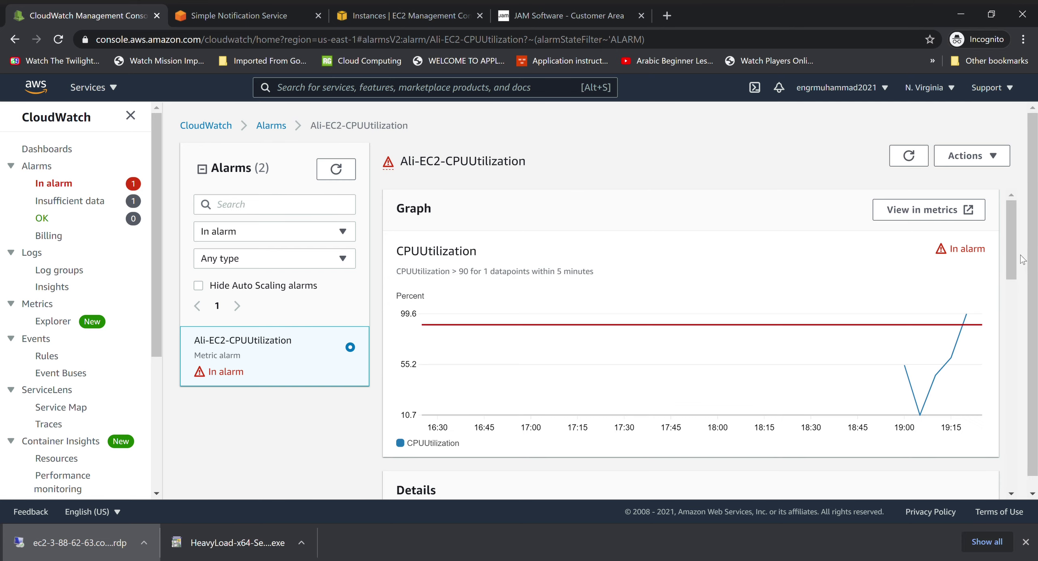
Review the state changes and executed action in the alarm's history, check its parent alarms, and refresh the alarm
{"action": "left_click_drag", "start_coordinate": [1014, 259], "coordinate": [1036, 456]}
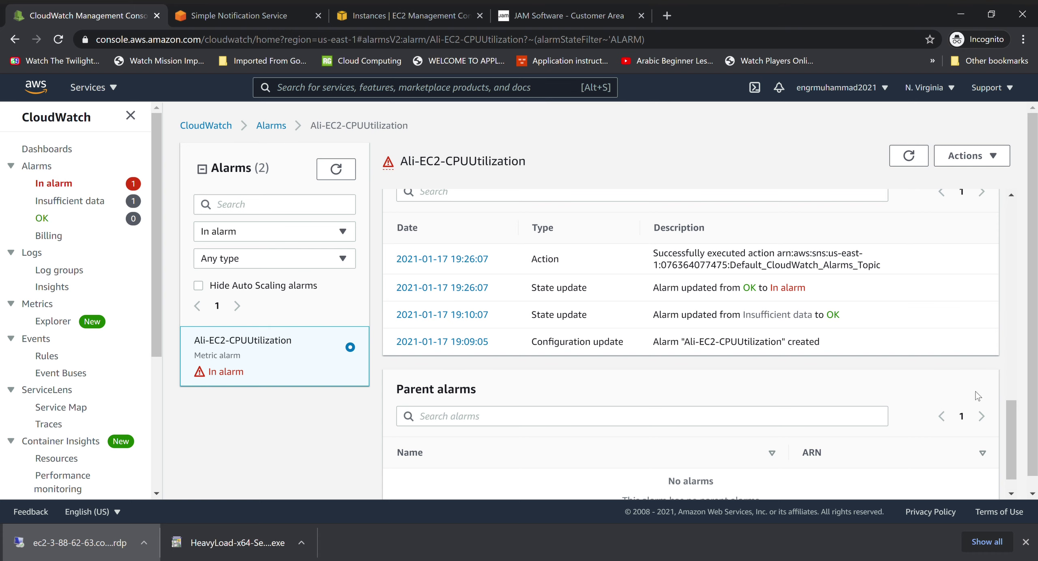
{"action": "left_click_drag", "start_coordinate": [1010, 423], "coordinate": [1010, 440]}
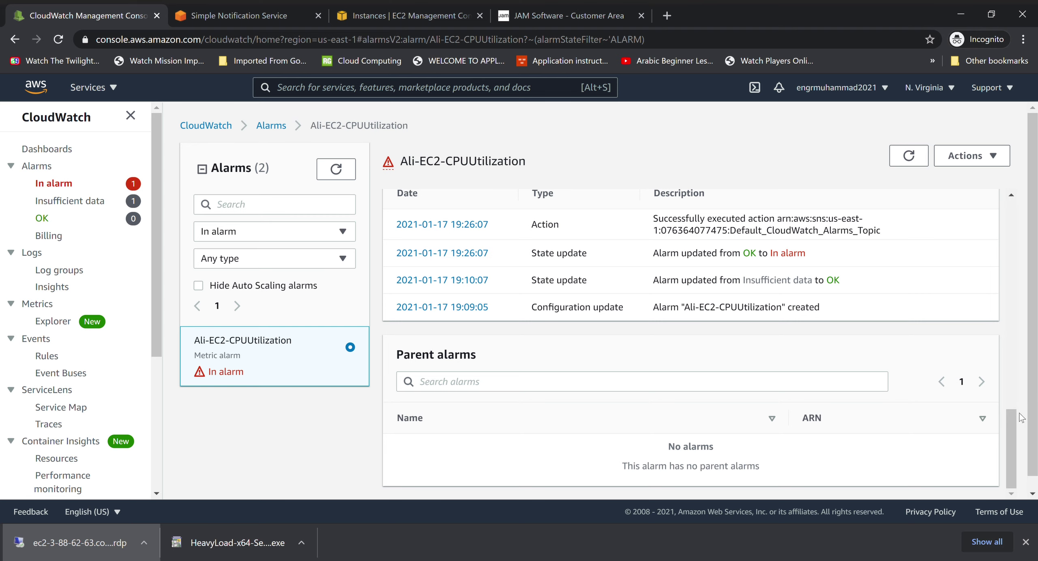
{"action": "left_click_drag", "start_coordinate": [1009, 429], "coordinate": [999, 225]}
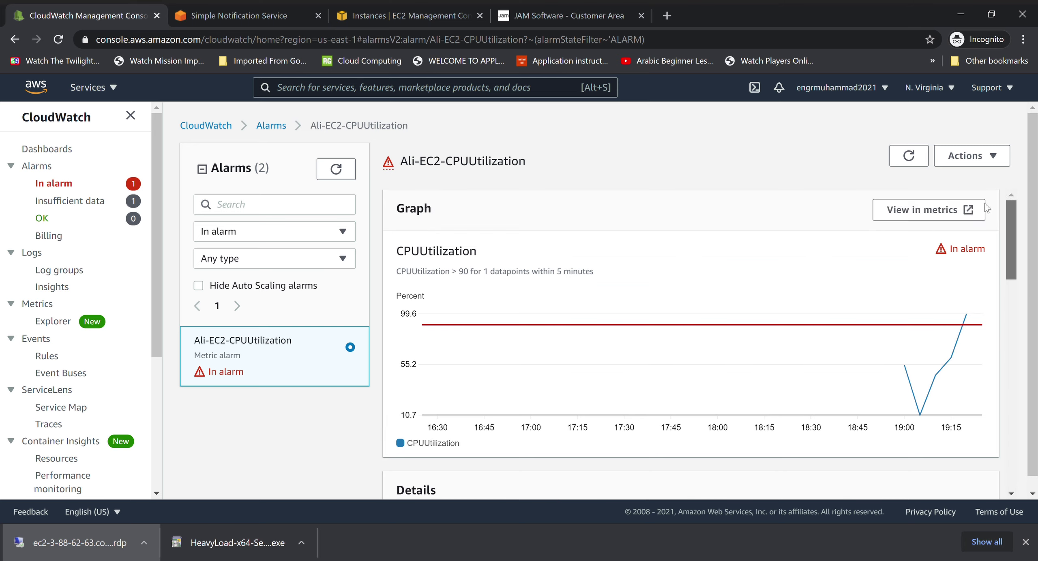
{"action": "left_click", "coordinate": [907, 156]}
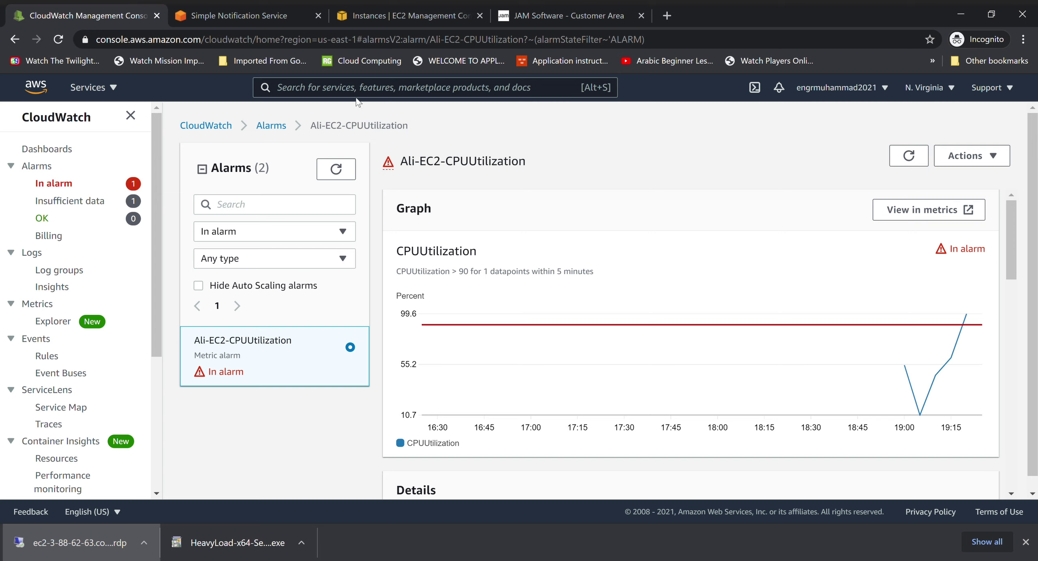
Reload the Ali-EC2-CPUUtilization alarm page and review the alarm's details and CPUUtilization graph
{"action": "left_click", "coordinate": [57, 40]}
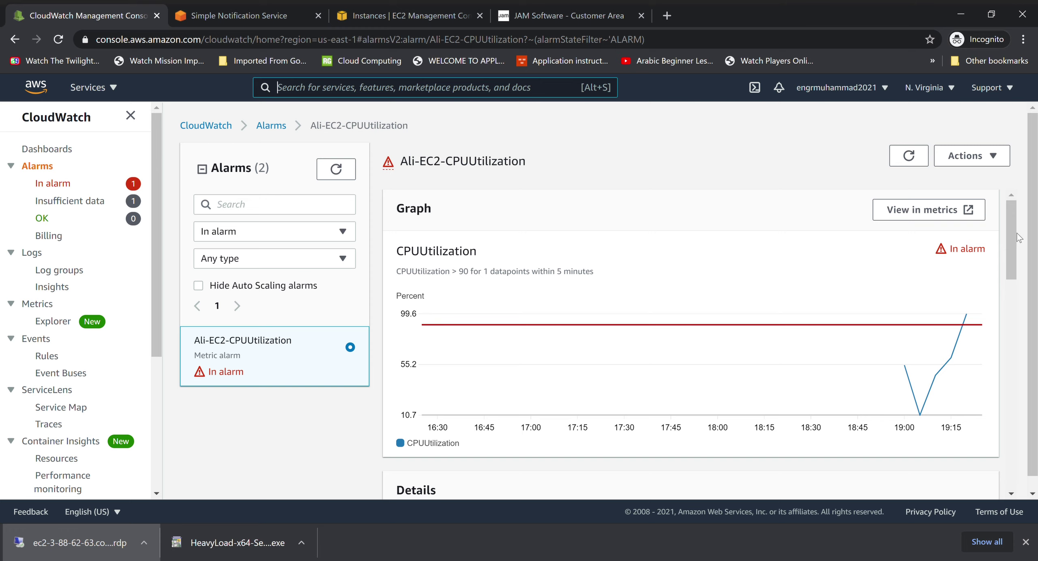
{"action": "left_click_drag", "start_coordinate": [1014, 238], "coordinate": [1026, 296]}
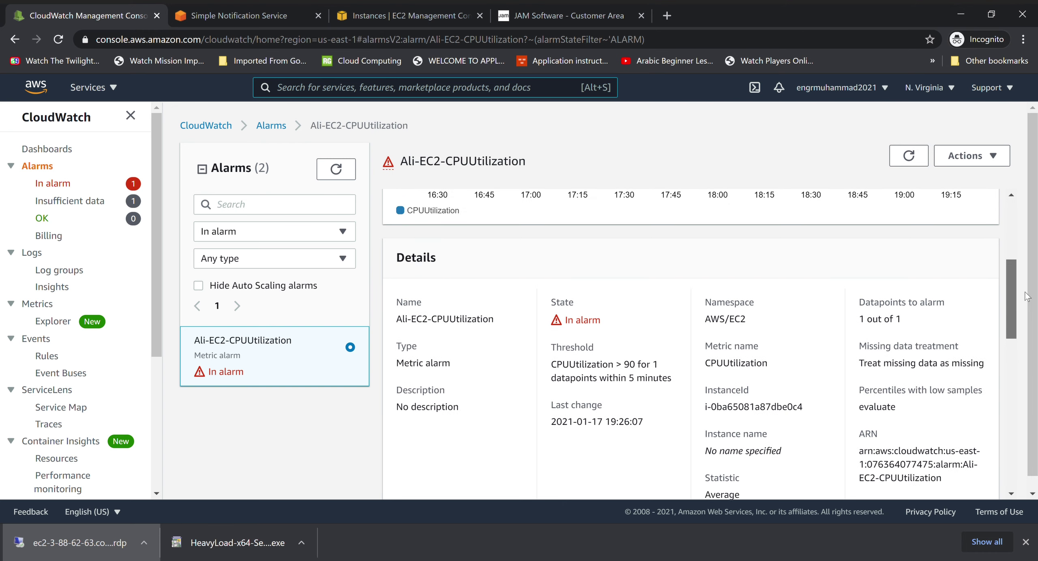
{"action": "left_click_drag", "start_coordinate": [1028, 296], "coordinate": [1026, 188]}
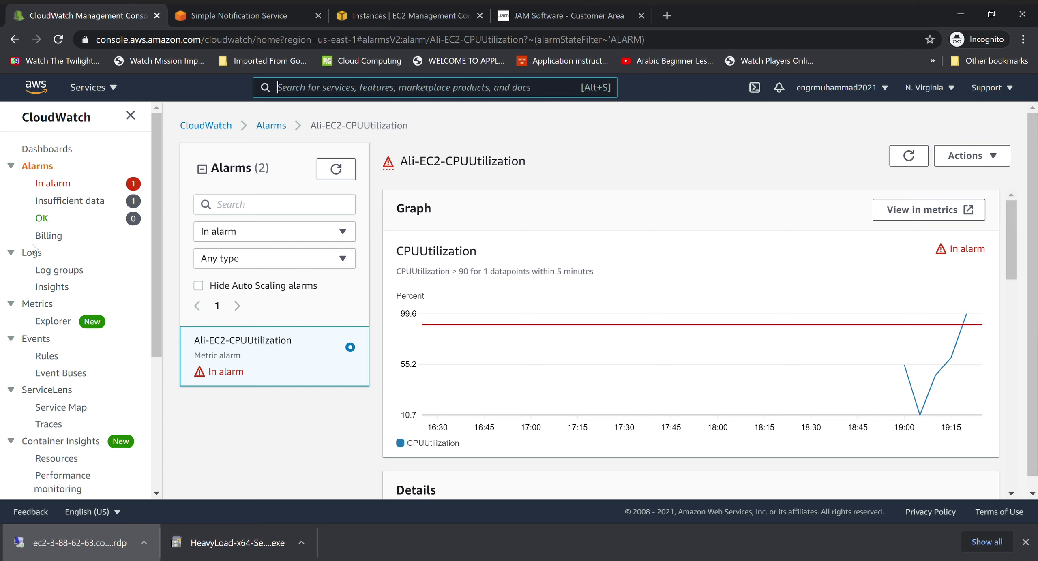
List the billing alarms and open the Billing alarm to view its EstimatedCharges graph
{"action": "left_click", "coordinate": [52, 239]}
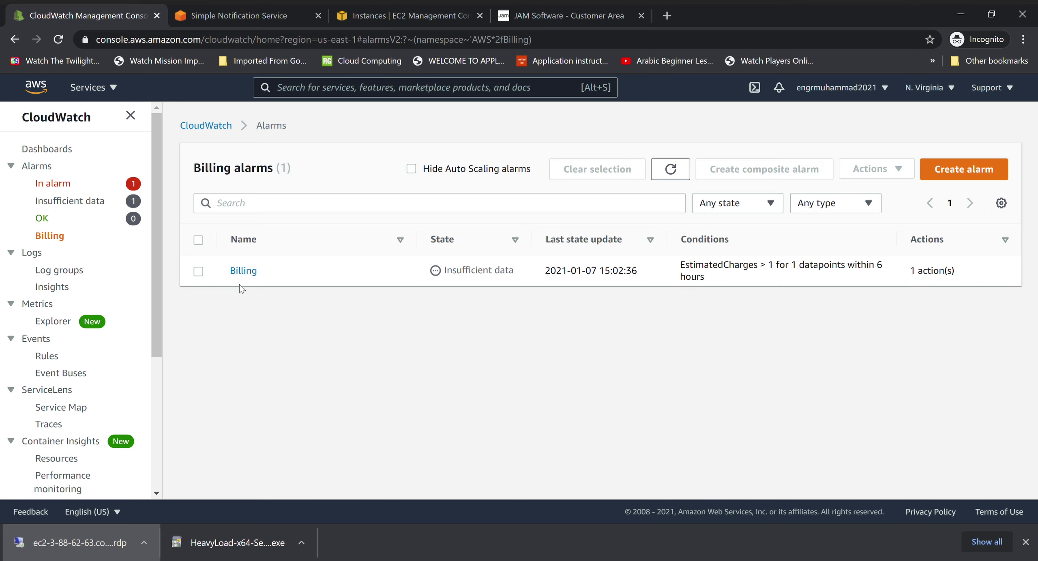
{"action": "left_click", "coordinate": [243, 271]}
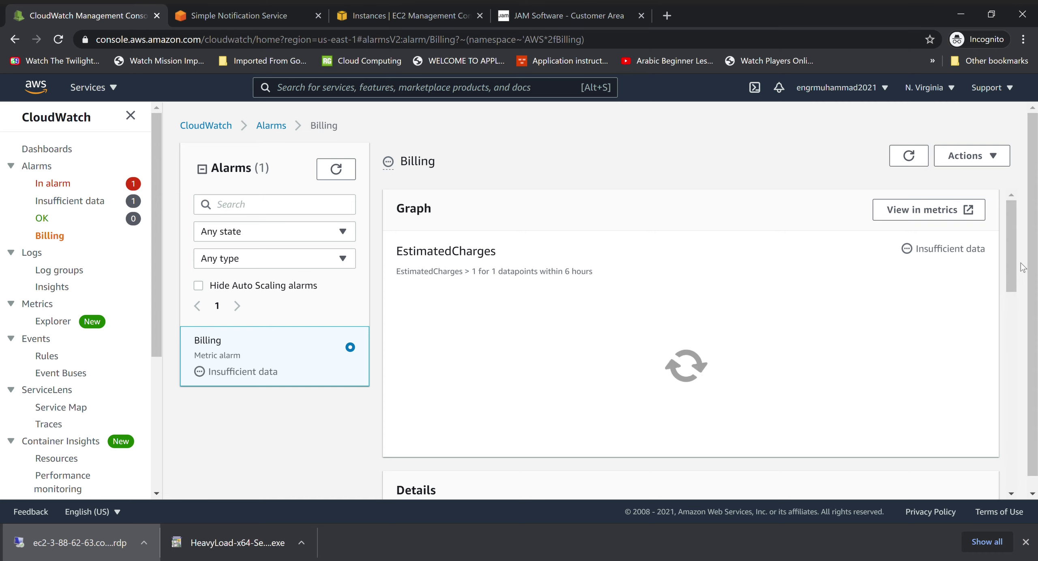
{"action": "left_click_drag", "start_coordinate": [1016, 254], "coordinate": [1005, 201]}
Open the Billing alarm for editing, review its EstimatedCharges metric and threshold conditions, and submit the alarm update
{"action": "left_click", "coordinate": [981, 158]}
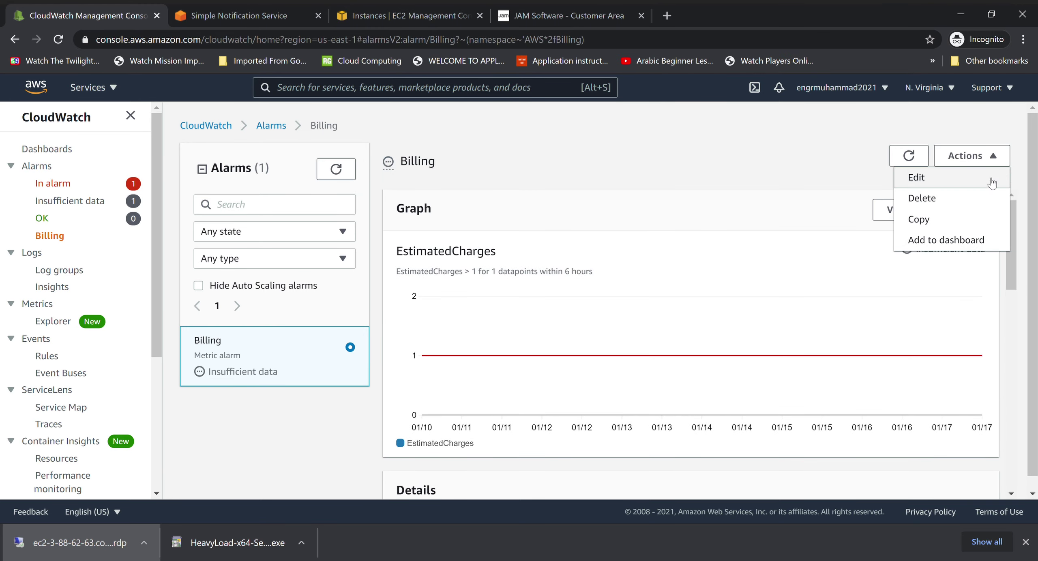
{"action": "left_click", "coordinate": [937, 183]}
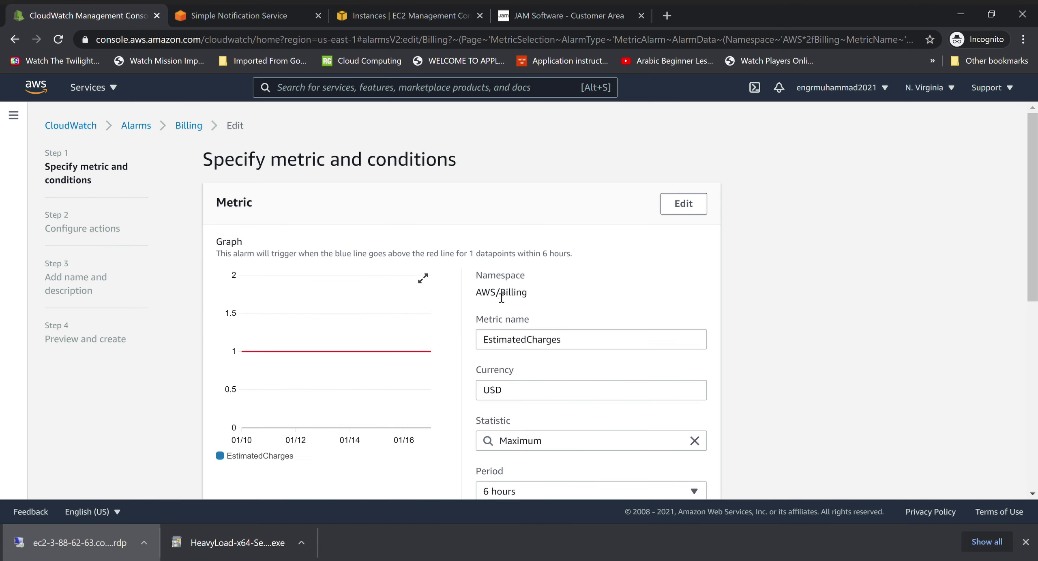
{"action": "left_click_drag", "start_coordinate": [1033, 178], "coordinate": [1035, 367]}
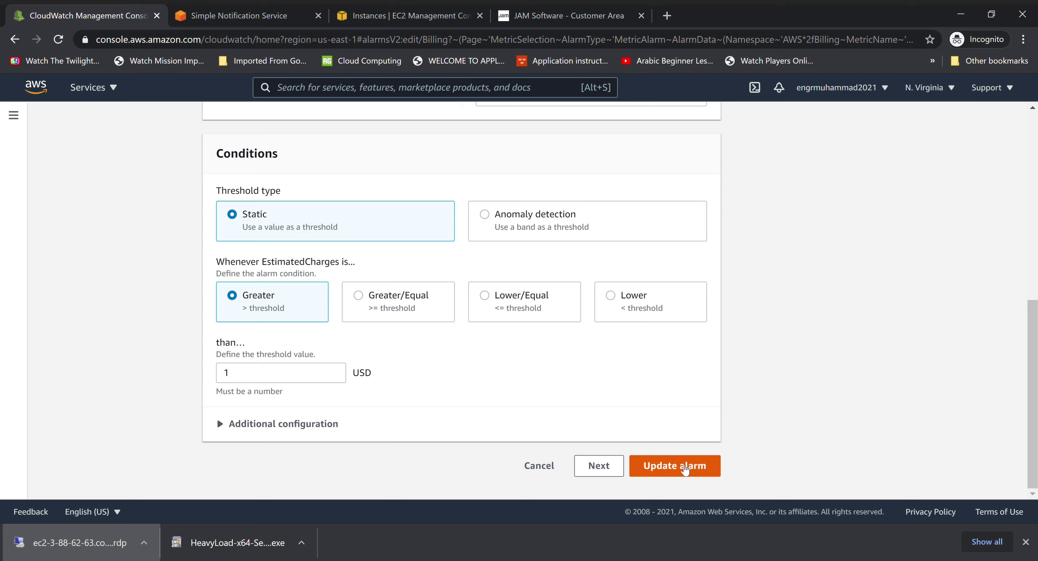
{"action": "left_click", "coordinate": [685, 471]}
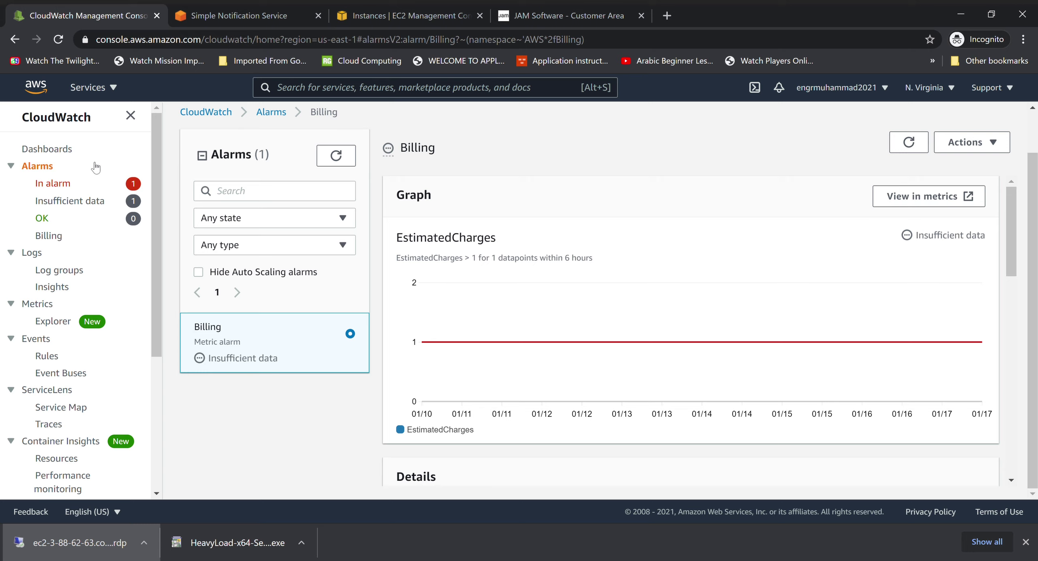
Compare the alarms listed under the In alarm and OK states, ending on the In alarm list
{"action": "left_click", "coordinate": [56, 188]}
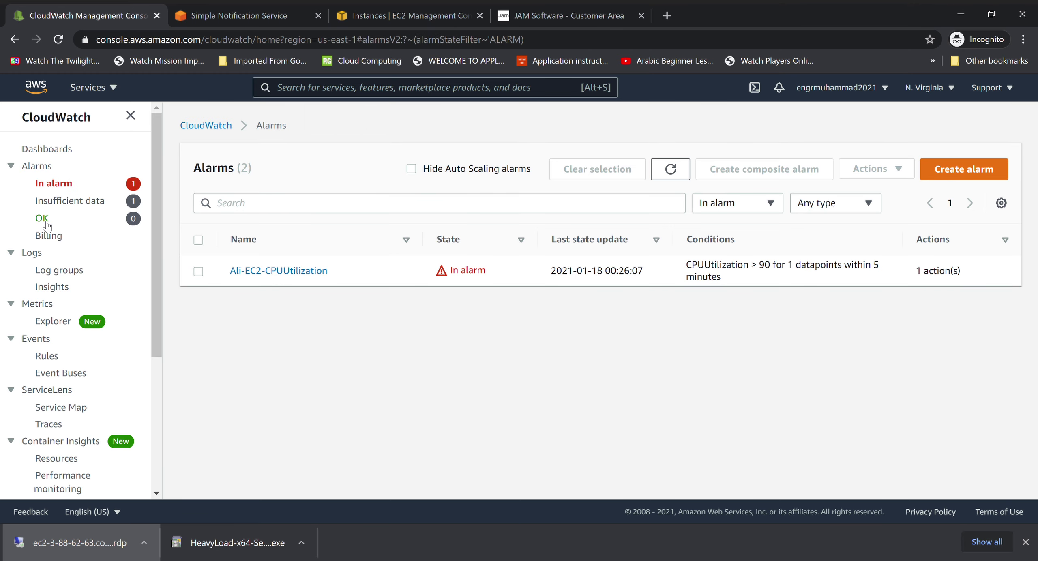
{"action": "left_click", "coordinate": [45, 221]}
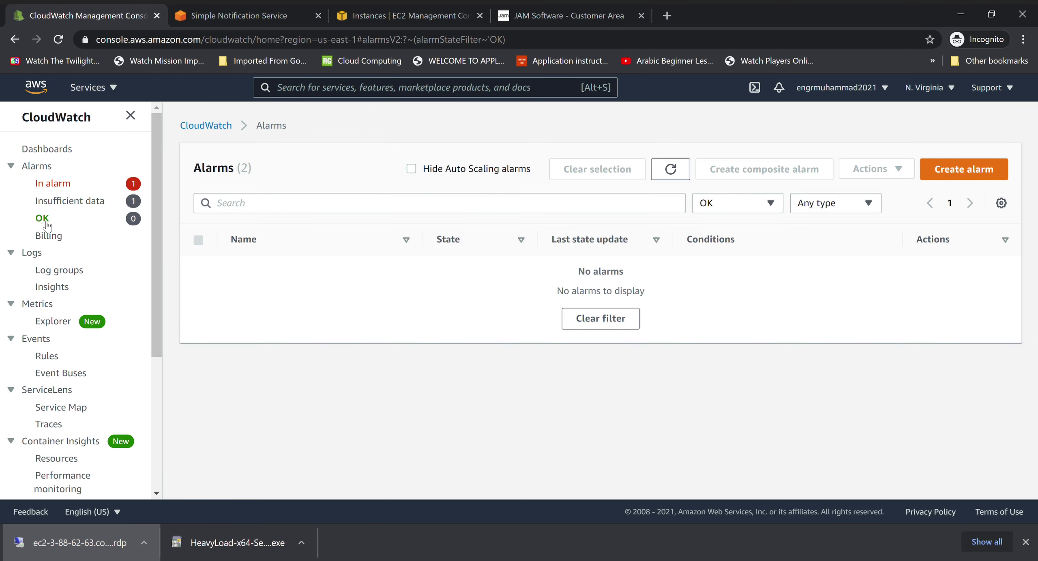
{"action": "left_click", "coordinate": [71, 186]}
Open Ali-EC2-CPUUtilization, refresh its state and graph, and list the alarms in the OK state
{"action": "left_click", "coordinate": [317, 276]}
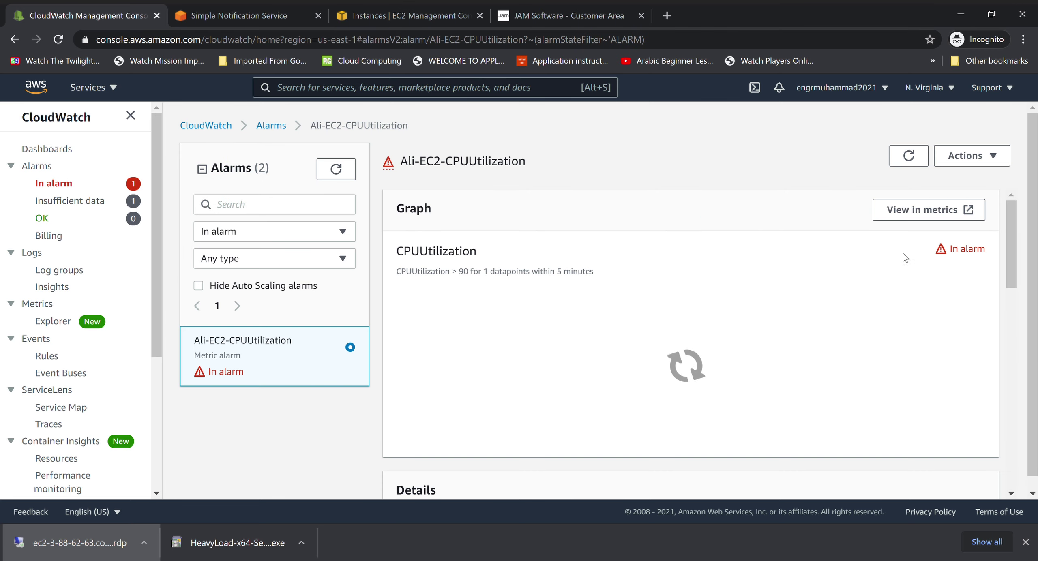
{"action": "left_click", "coordinate": [916, 161]}
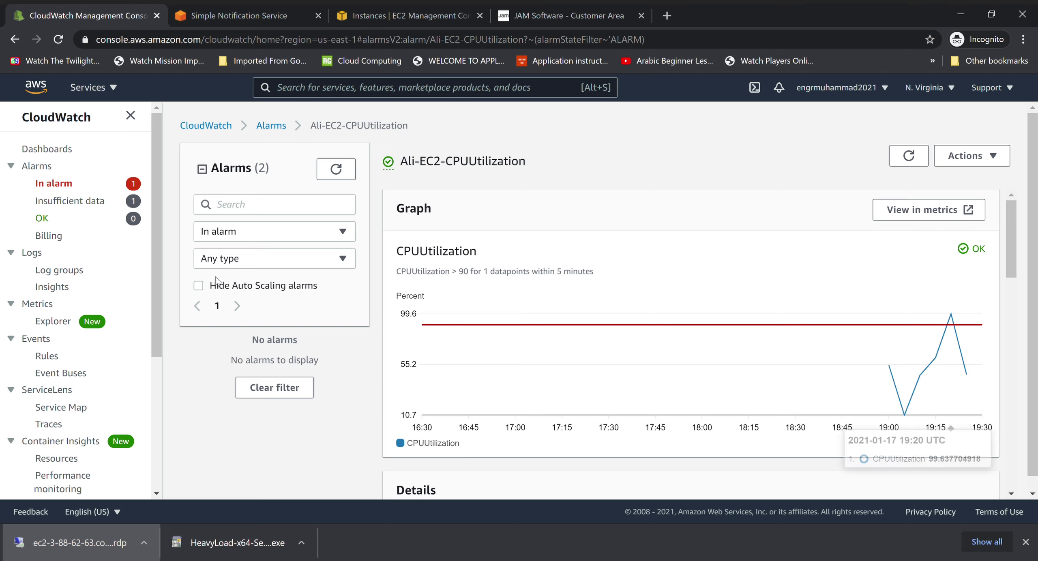
{"action": "left_click", "coordinate": [42, 219]}
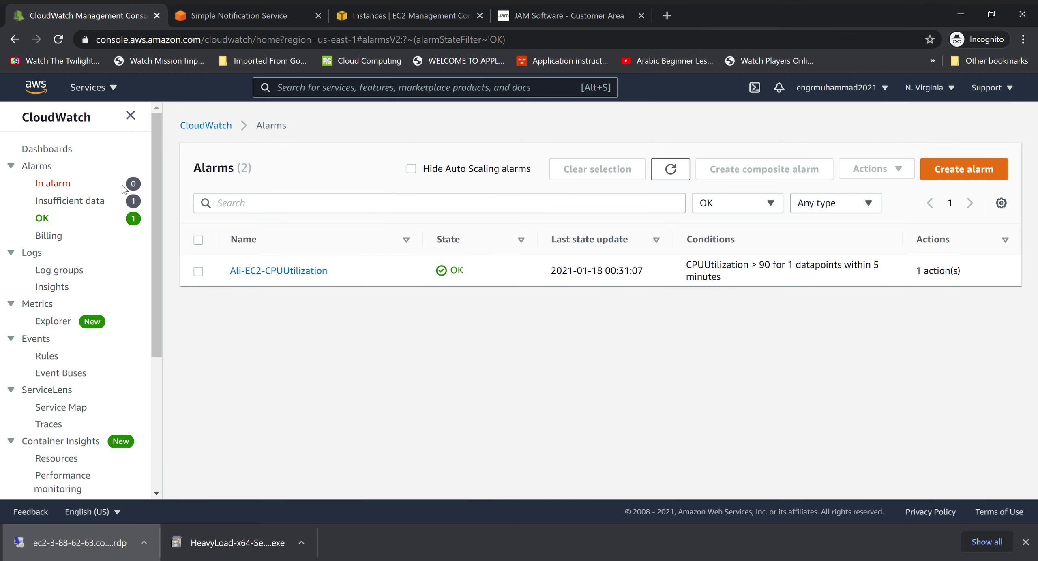